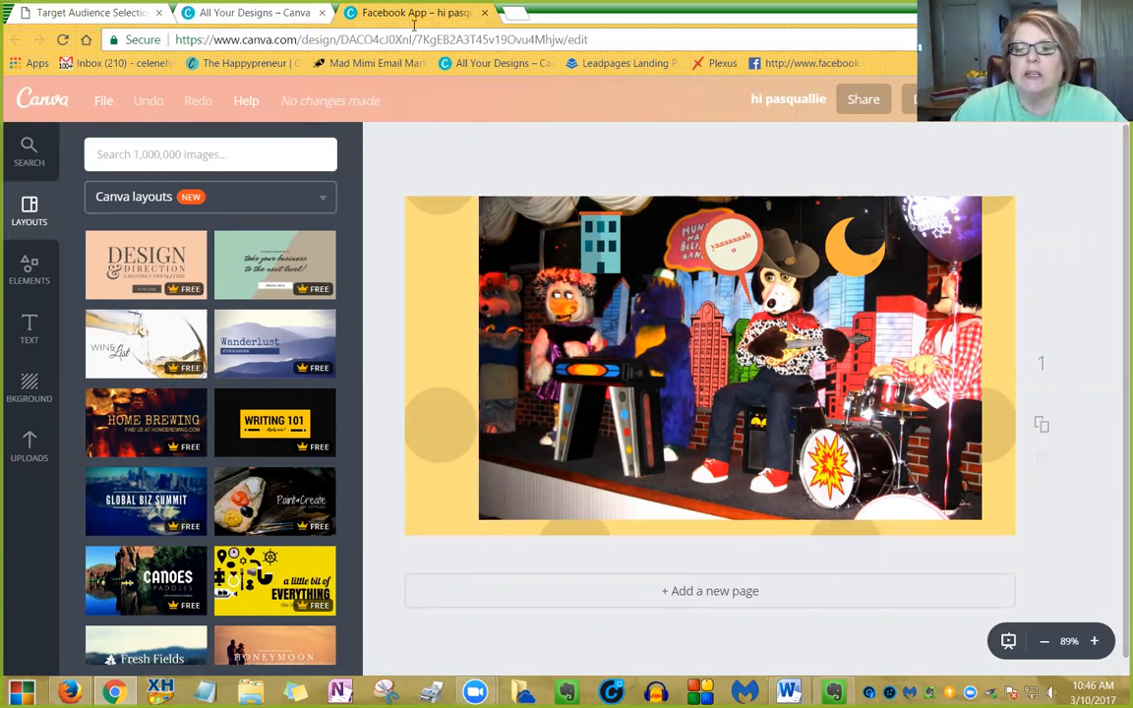
Step: Close the "hi pasquallie" design, view the "Hi chica" design from the saved designs, and return to the designs list
left_click(483, 14)
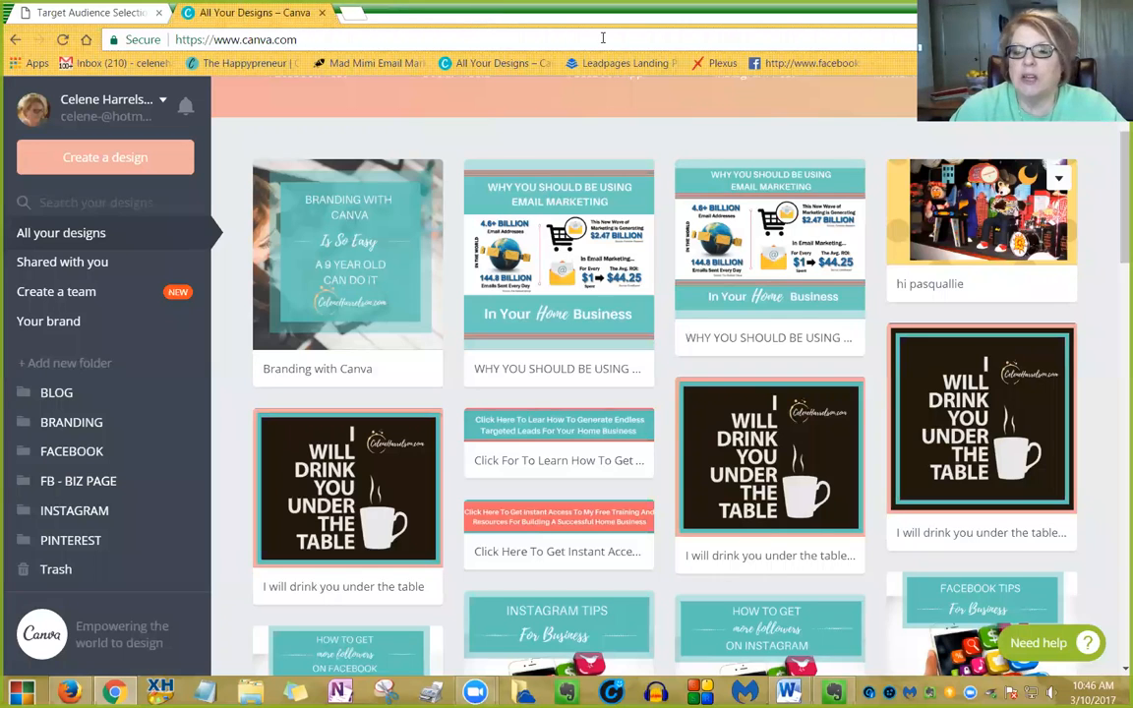
scroll(670, 404, "down", 5)
scroll(664, 439, "down", 5)
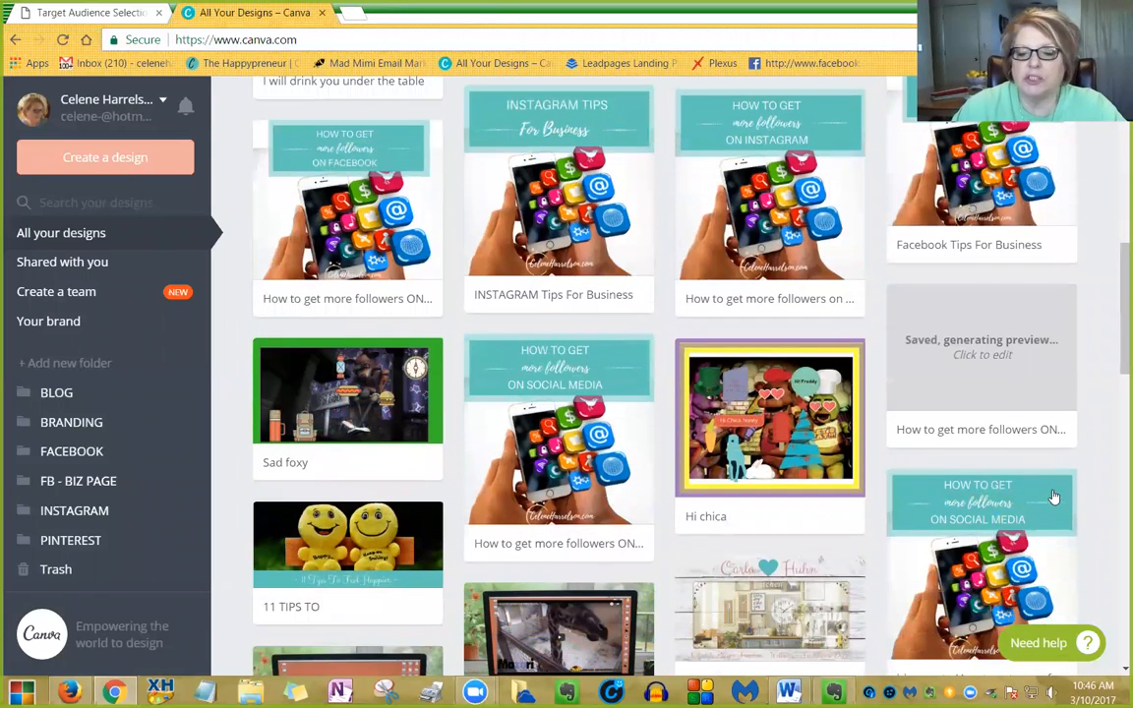
left_click(830, 426)
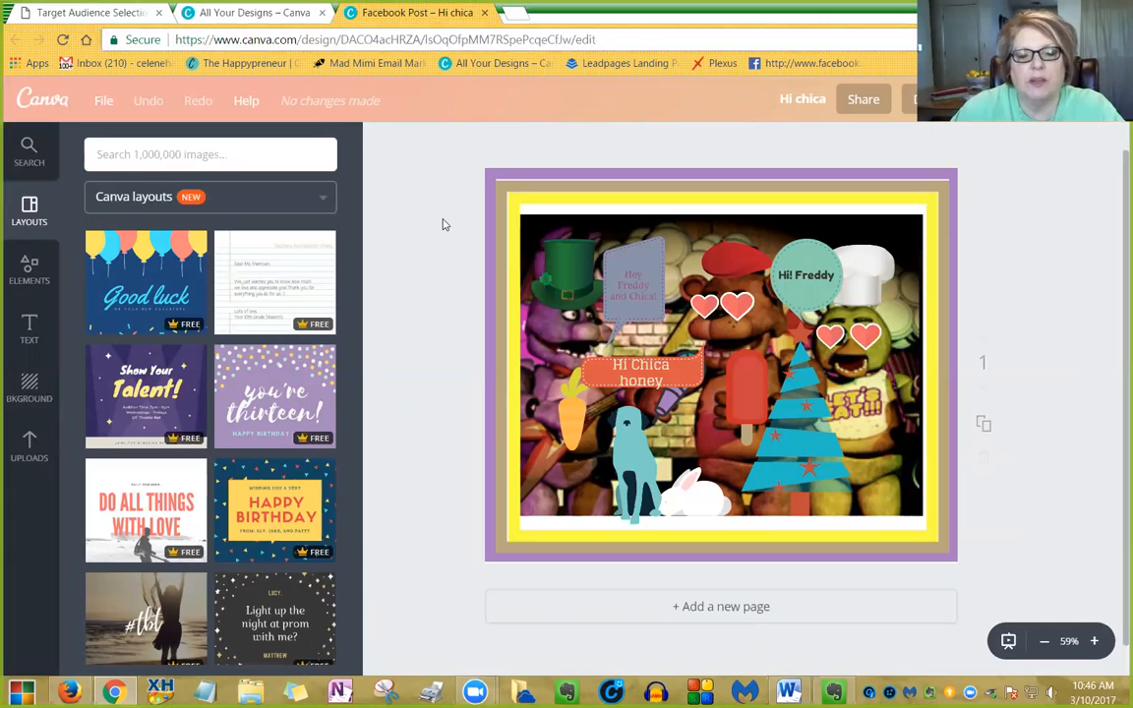
left_click(484, 13)
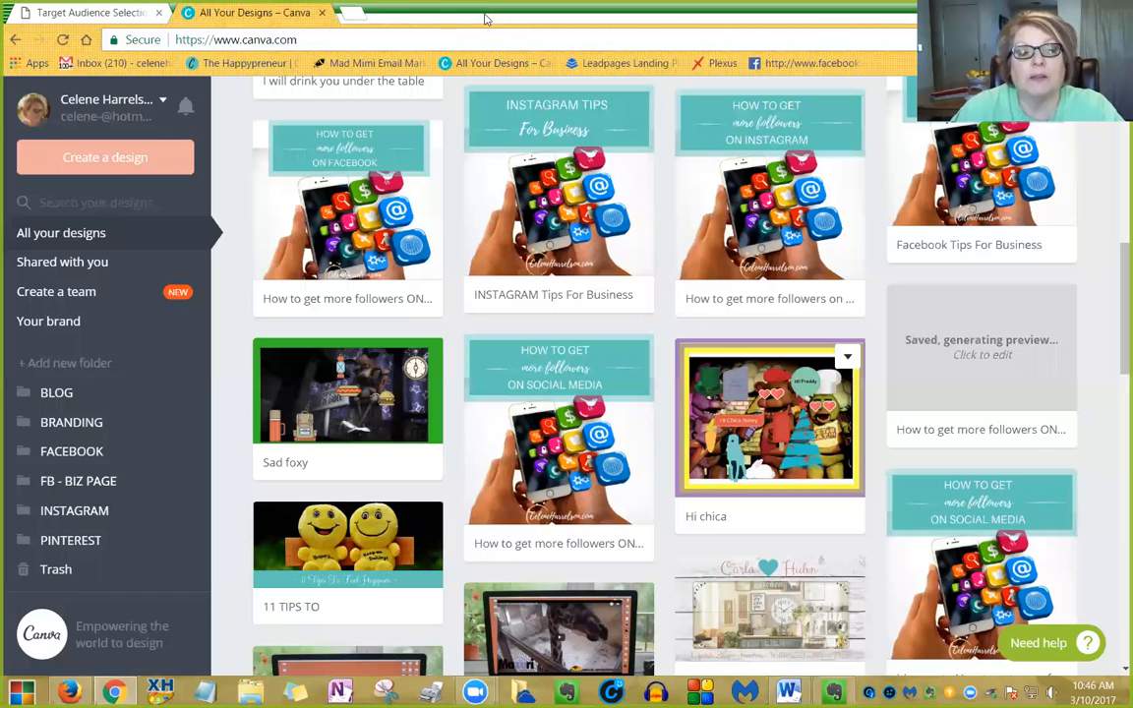
Step: Look through the saved designs and return to the start of the designs page
scroll(497, 354, "up", 5)
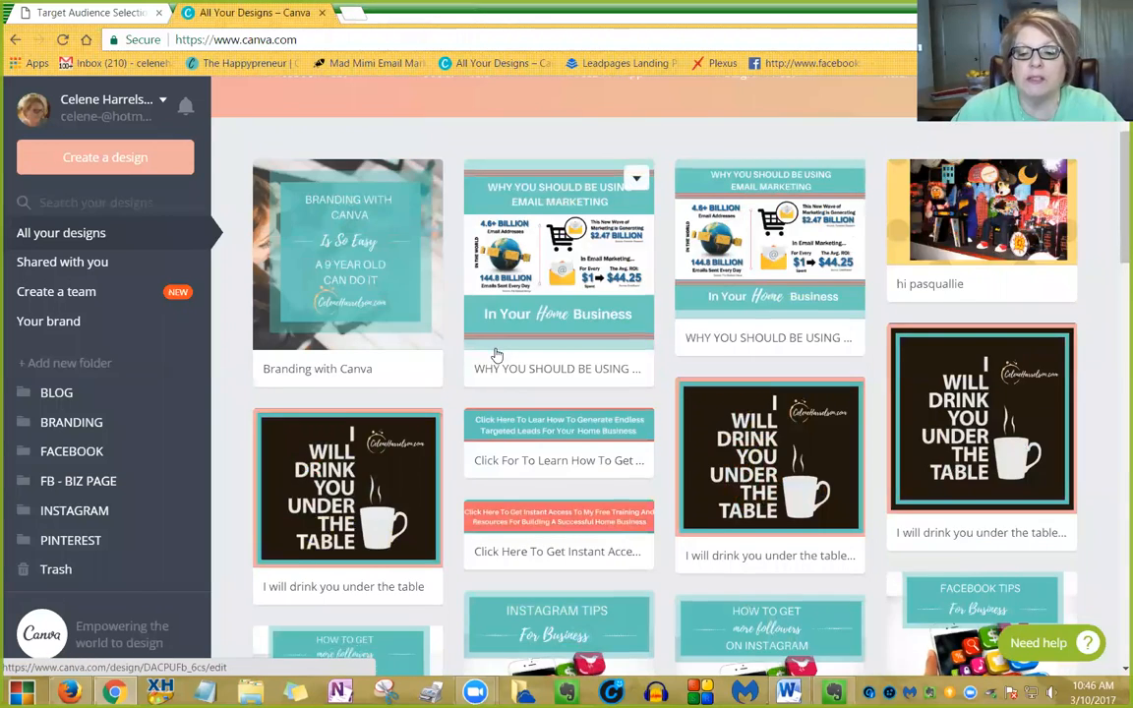
scroll(497, 354, "down", 7)
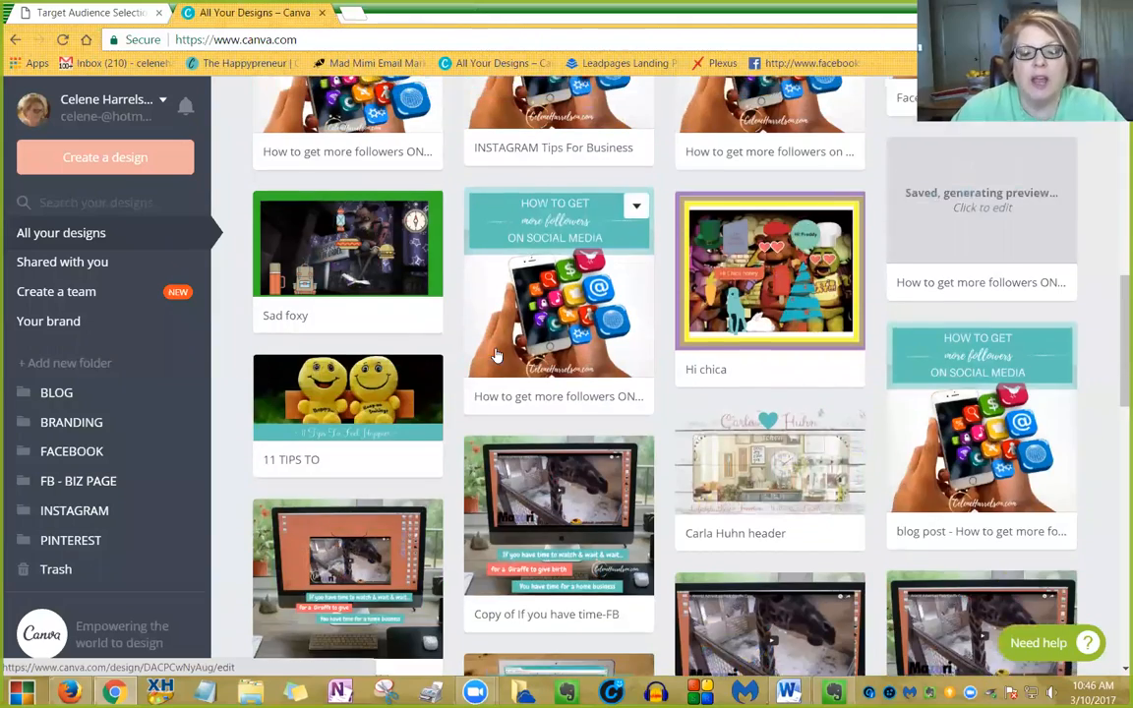
scroll(497, 357, "up", 2)
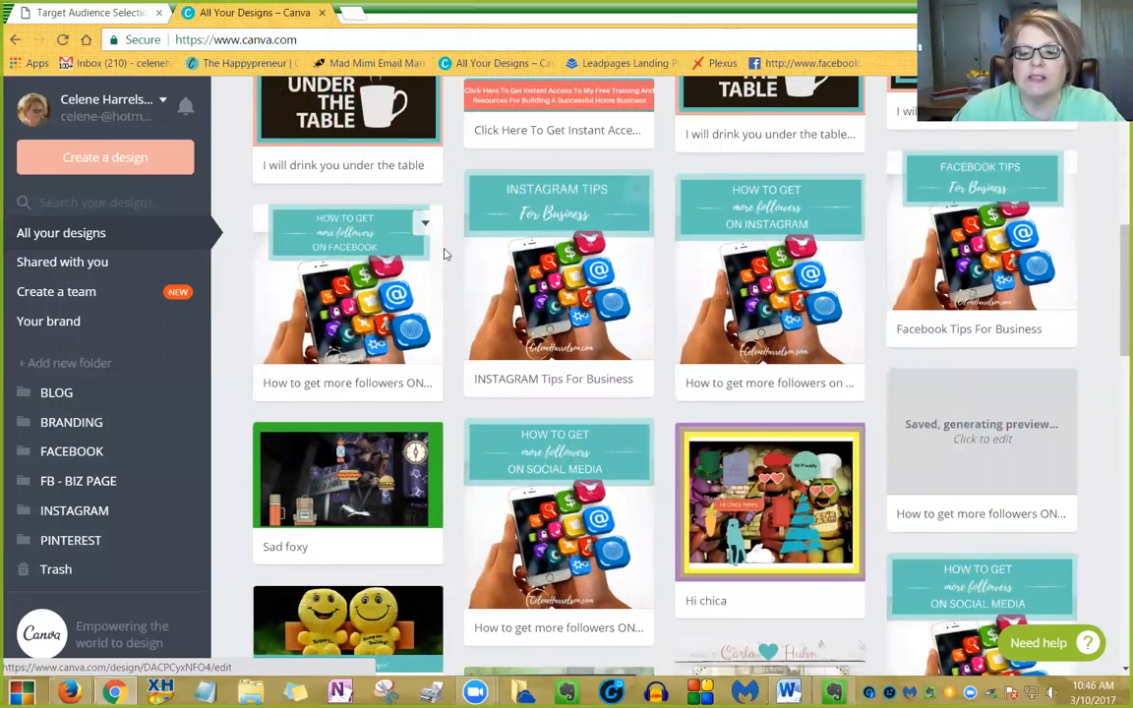
scroll(443, 254, "up", 4)
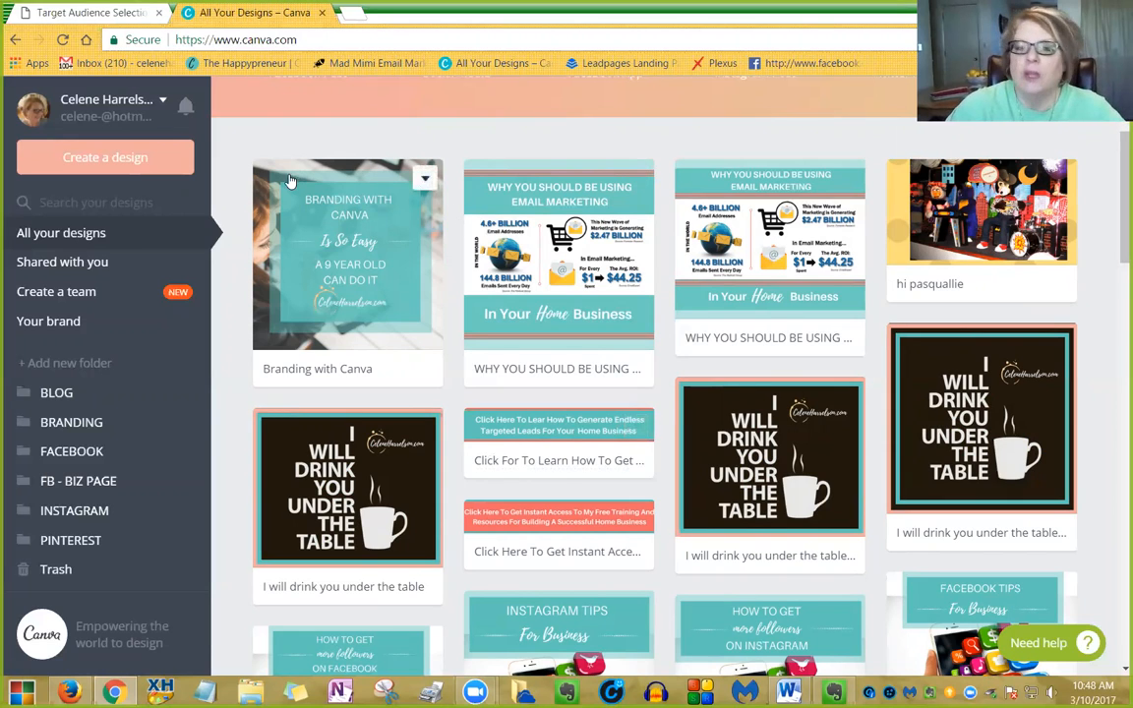
scroll(266, 147, "up", 2)
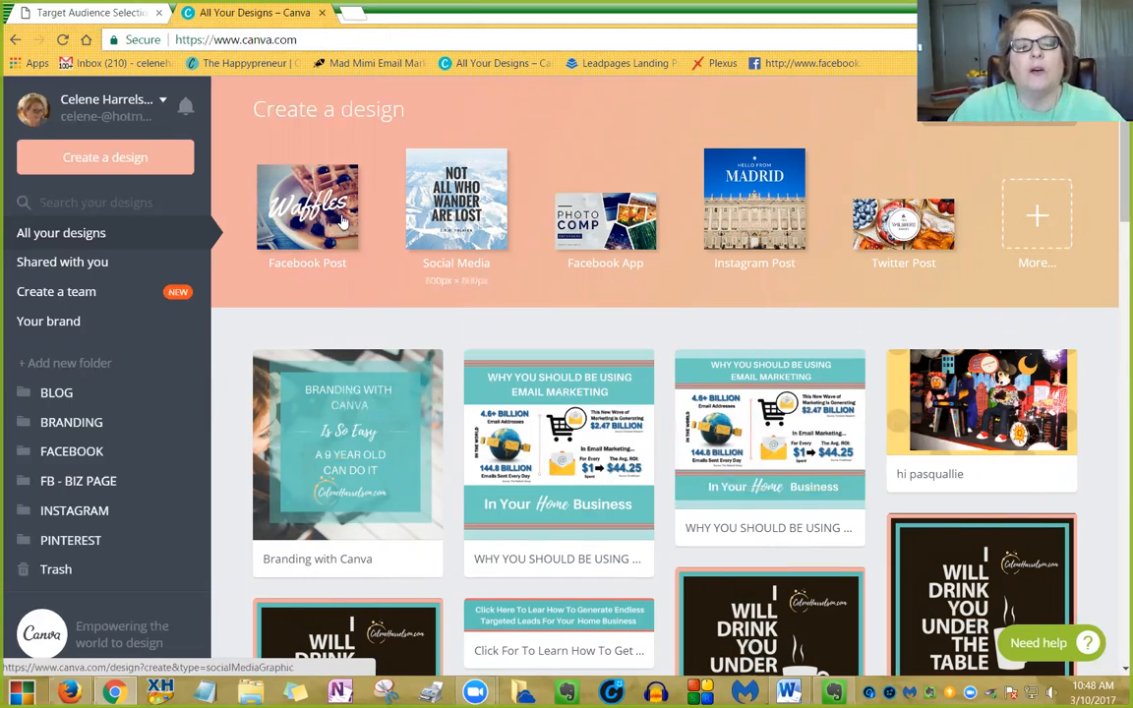
Step: Examine the full range of design types, from popular types and social media posts through documents, marketing materials, events and ads
left_click(1030, 224)
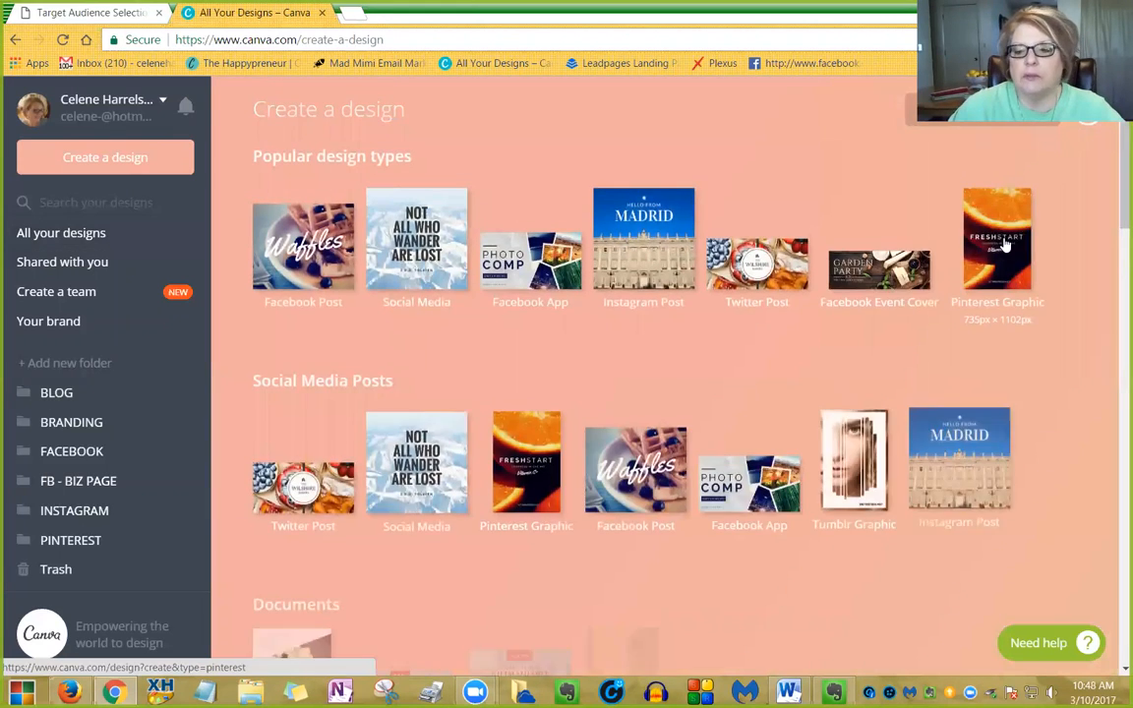
scroll(1006, 245, "down", 3)
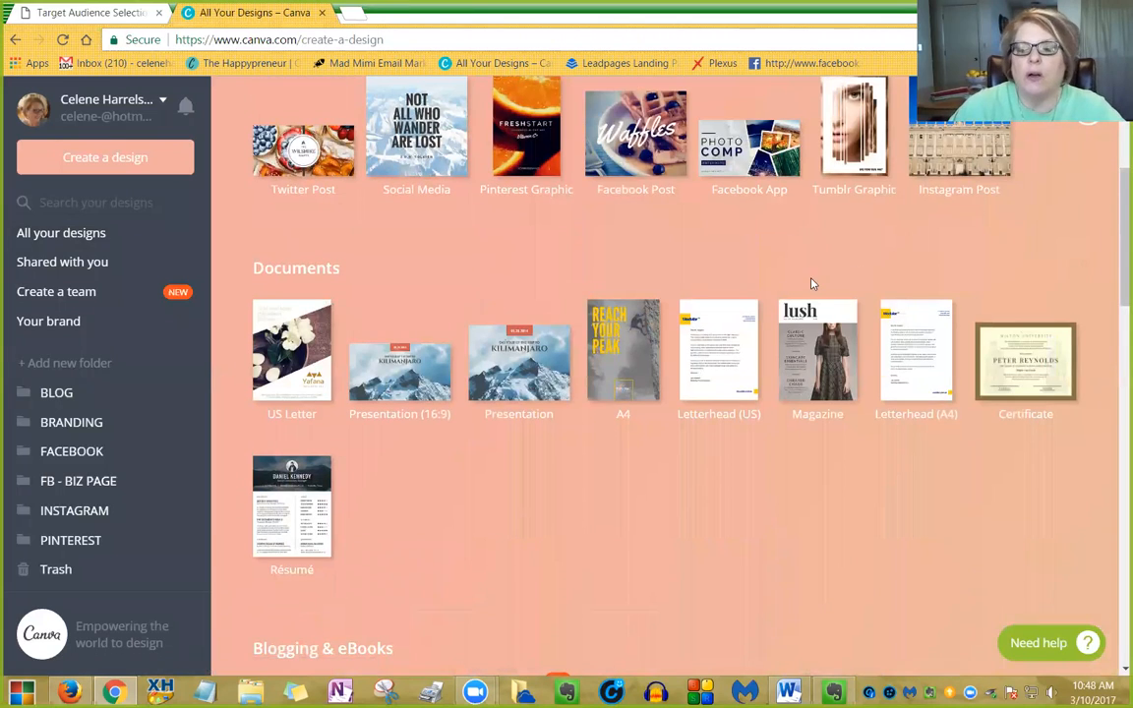
scroll(787, 295, "down", 1)
scroll(632, 396, "down", 1)
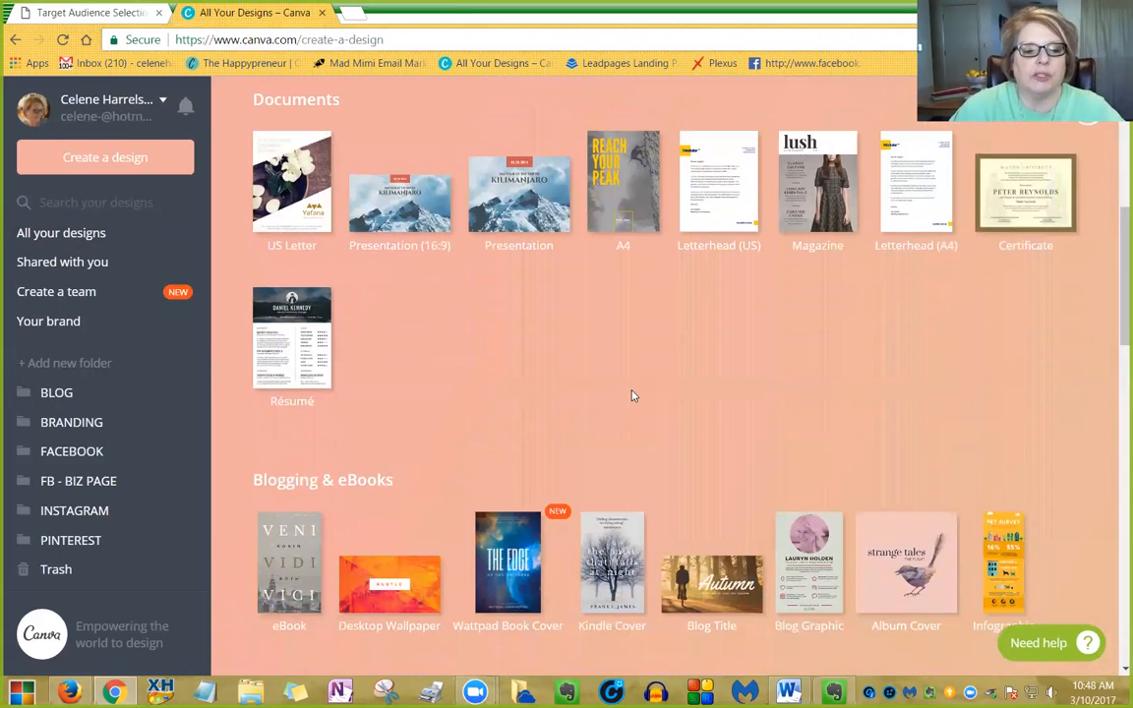
scroll(632, 395, "down", 4)
scroll(606, 518, "down", 3)
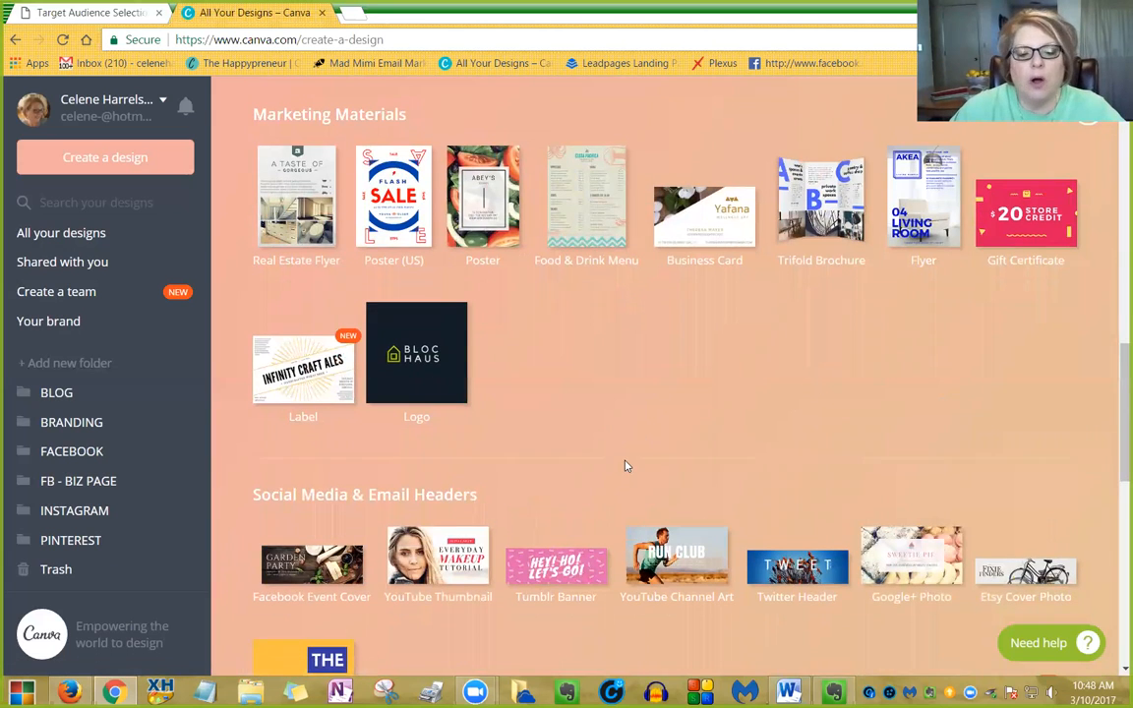
scroll(626, 466, "down", 5)
scroll(628, 458, "down", 3)
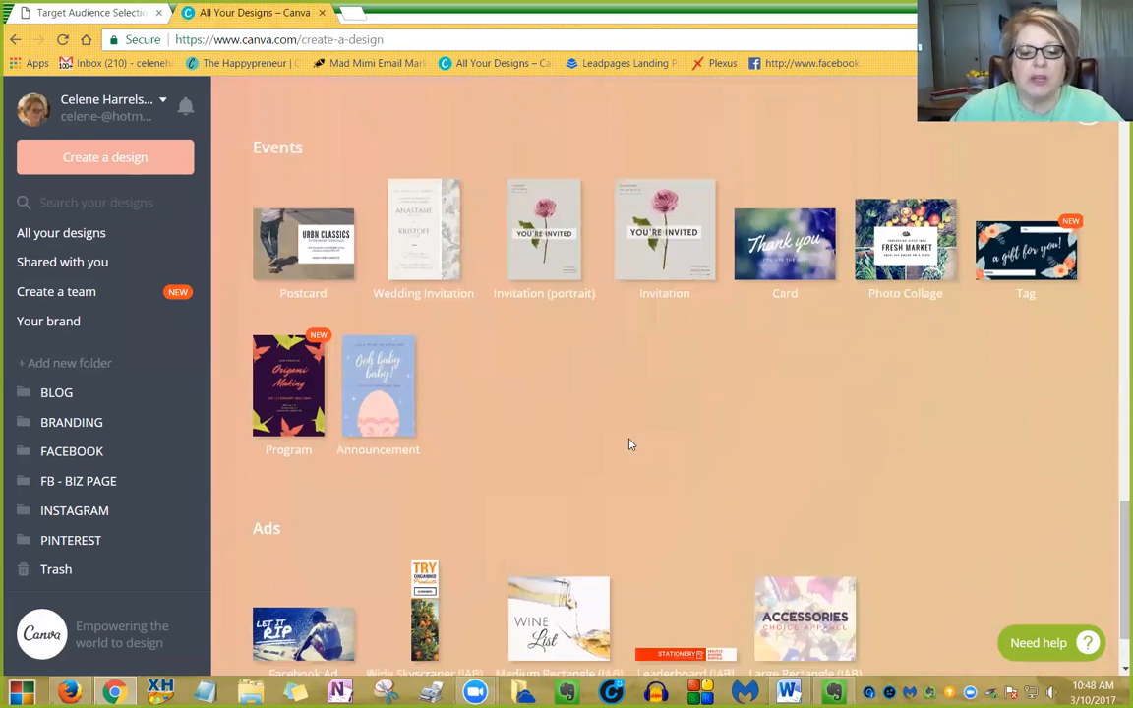
scroll(631, 445, "up", 5)
scroll(631, 445, "up", 15)
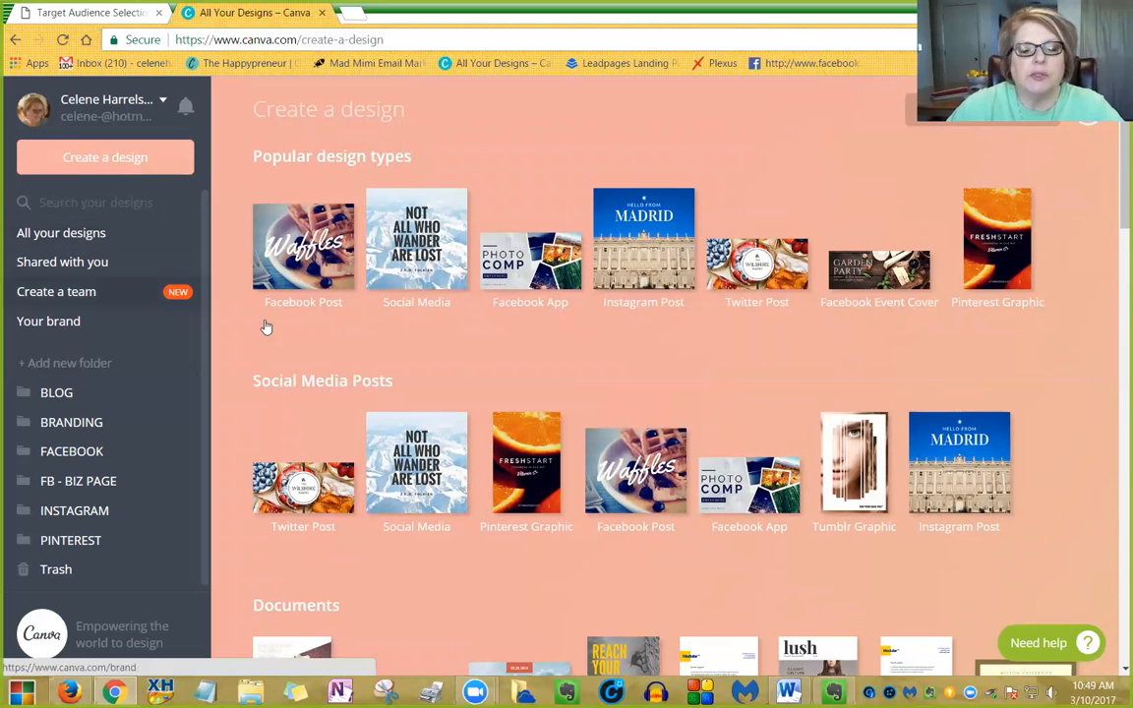
Step: Return to all saved designs, review the design types page once more, and go back to the saved designs
left_click(64, 234)
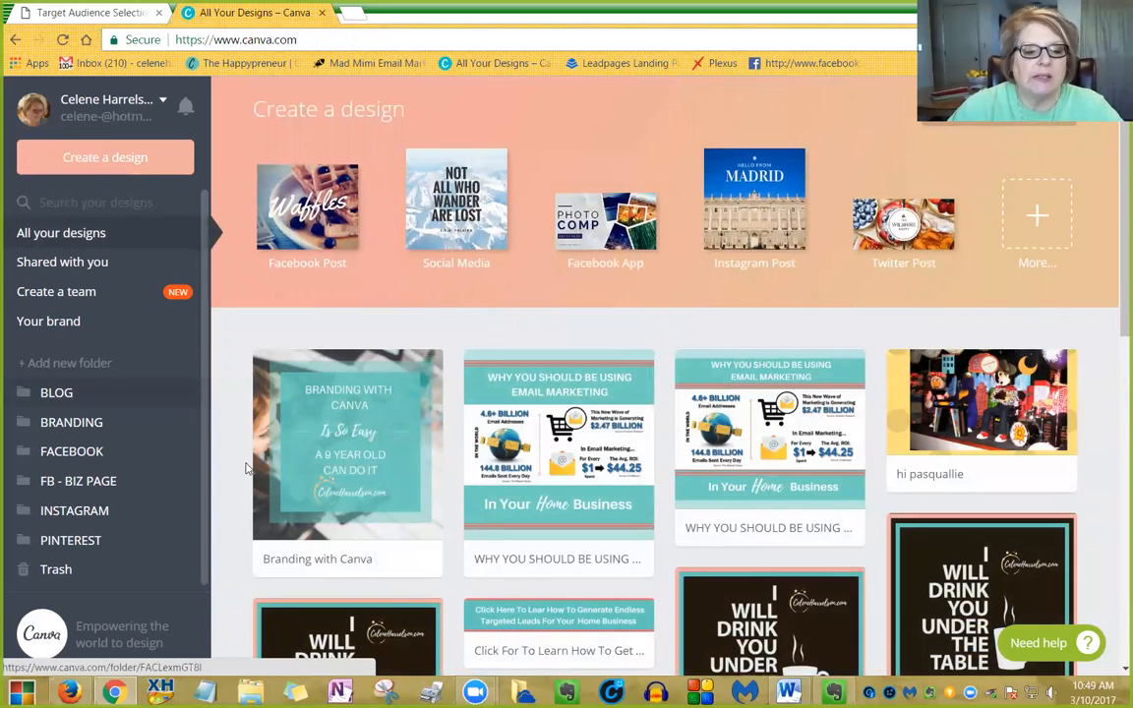
left_click(94, 161)
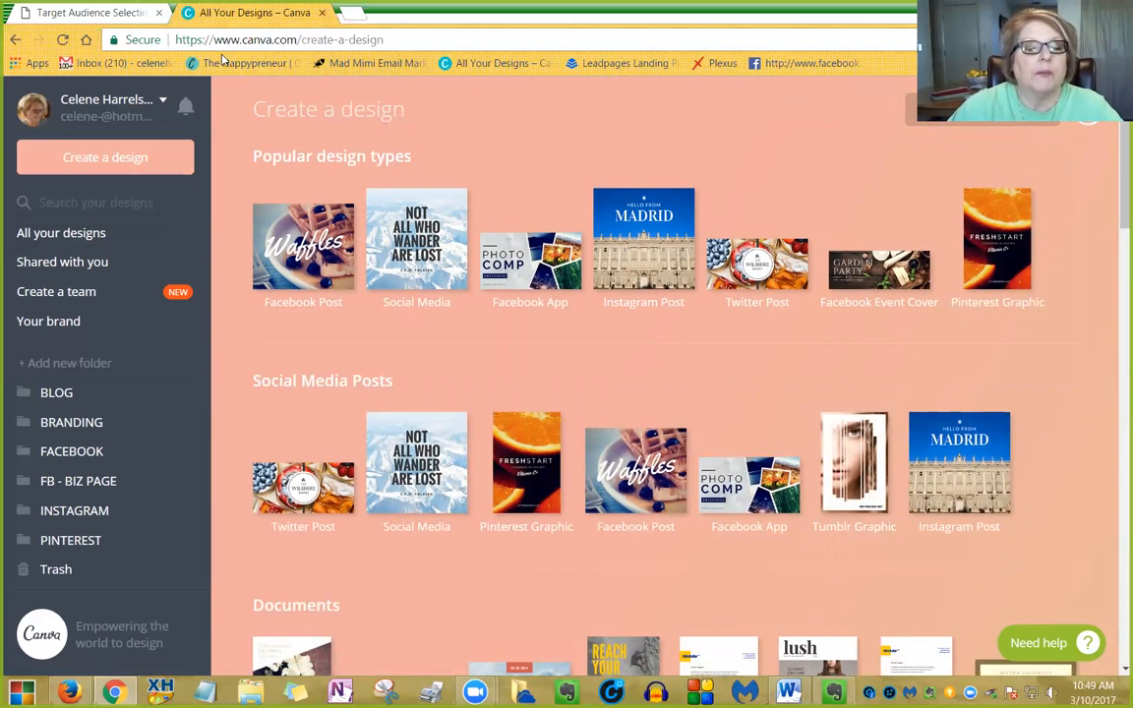
scroll(470, 366, "down", 1)
scroll(470, 365, "down", 3)
scroll(470, 365, "up", 4)
left_click(56, 232)
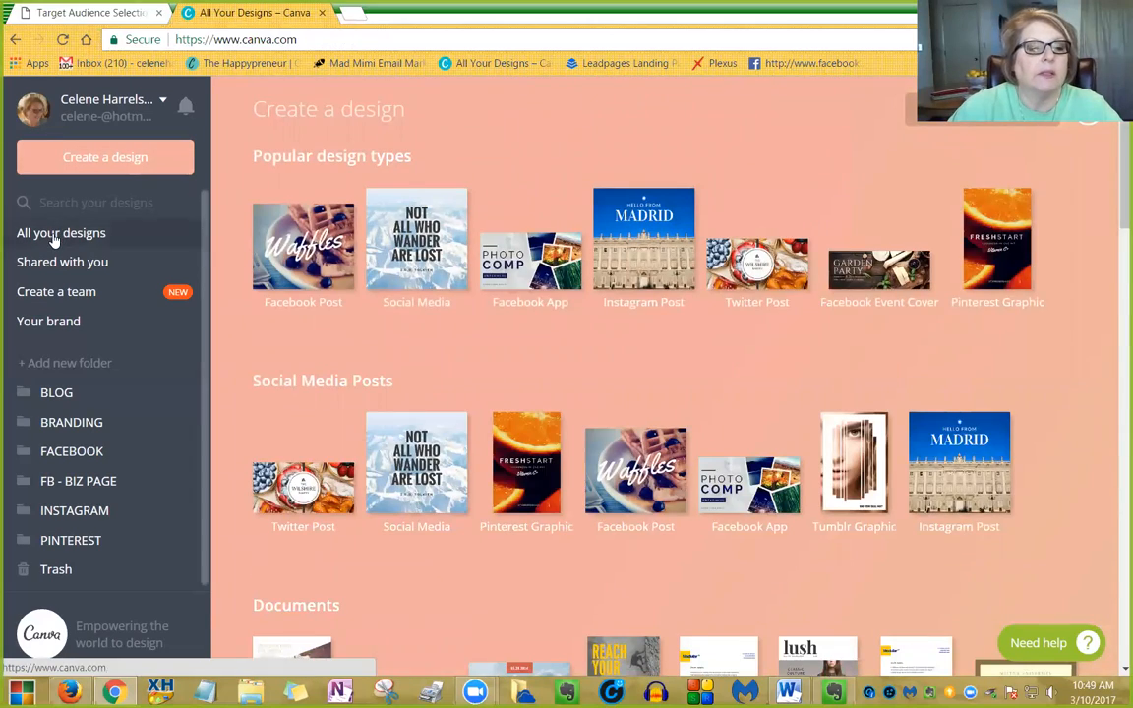
Step: Check the copy and trash options of the "How to get more followers ON FACEBOOK" design without changing it
scroll(430, 404, "down", 4)
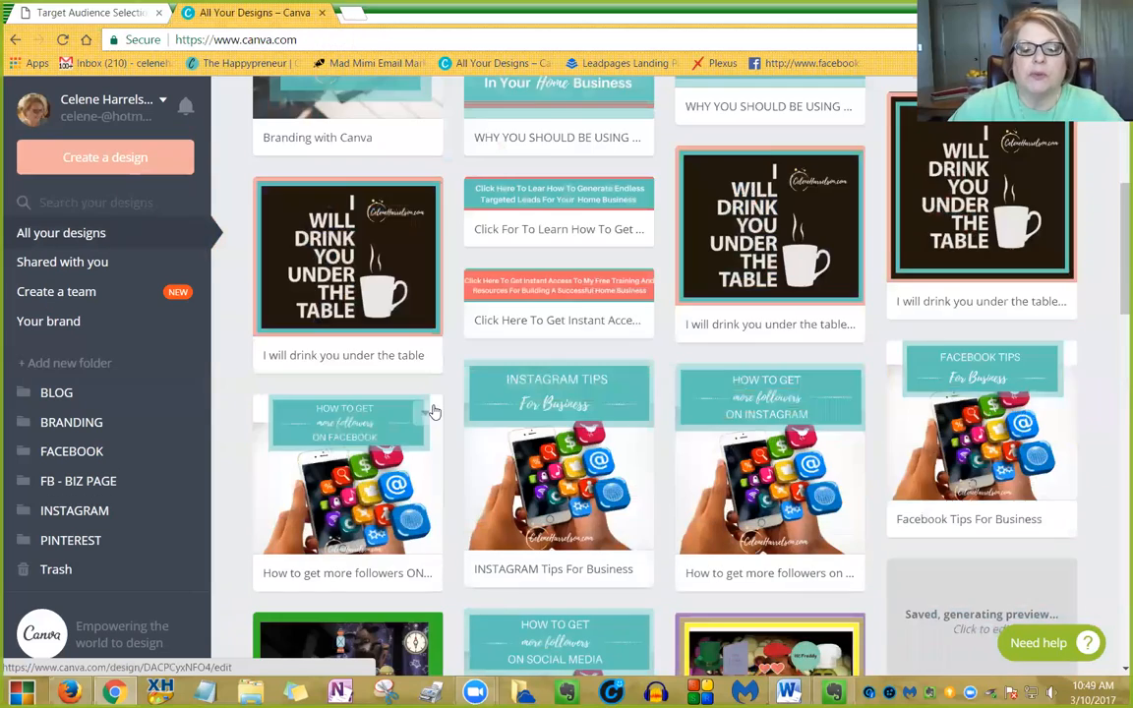
scroll(430, 404, "up", 3)
scroll(728, 426, "down", 3)
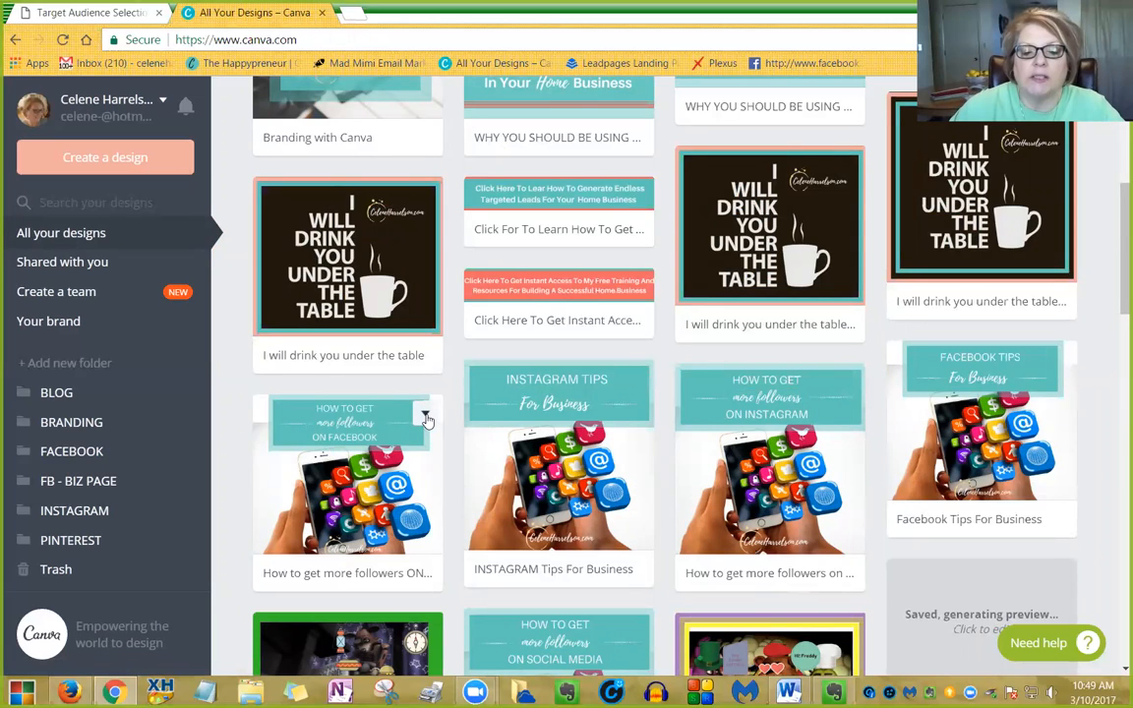
scroll(426, 420, "down", 1)
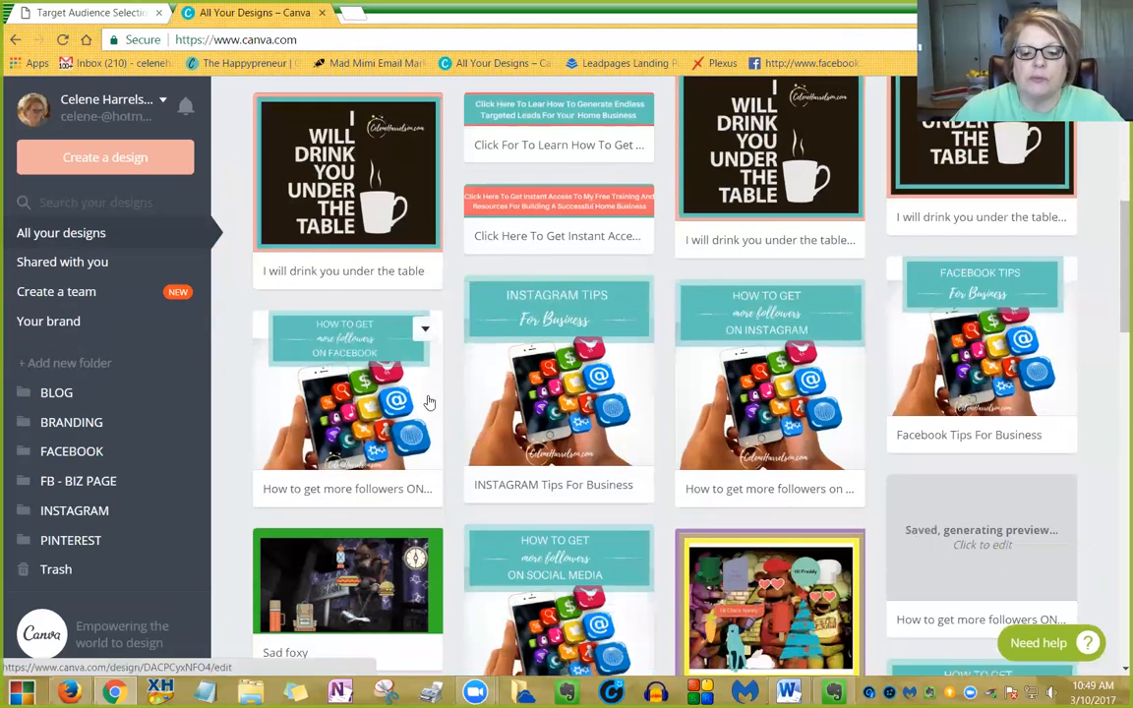
left_click(425, 333)
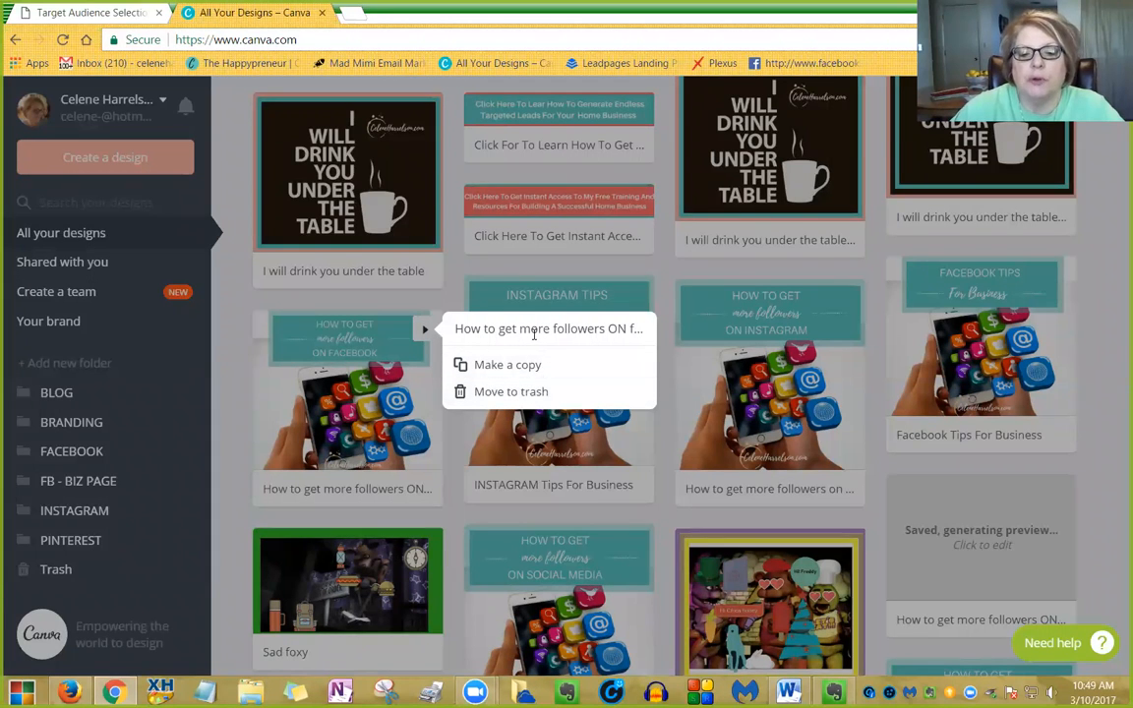
left_click(228, 326)
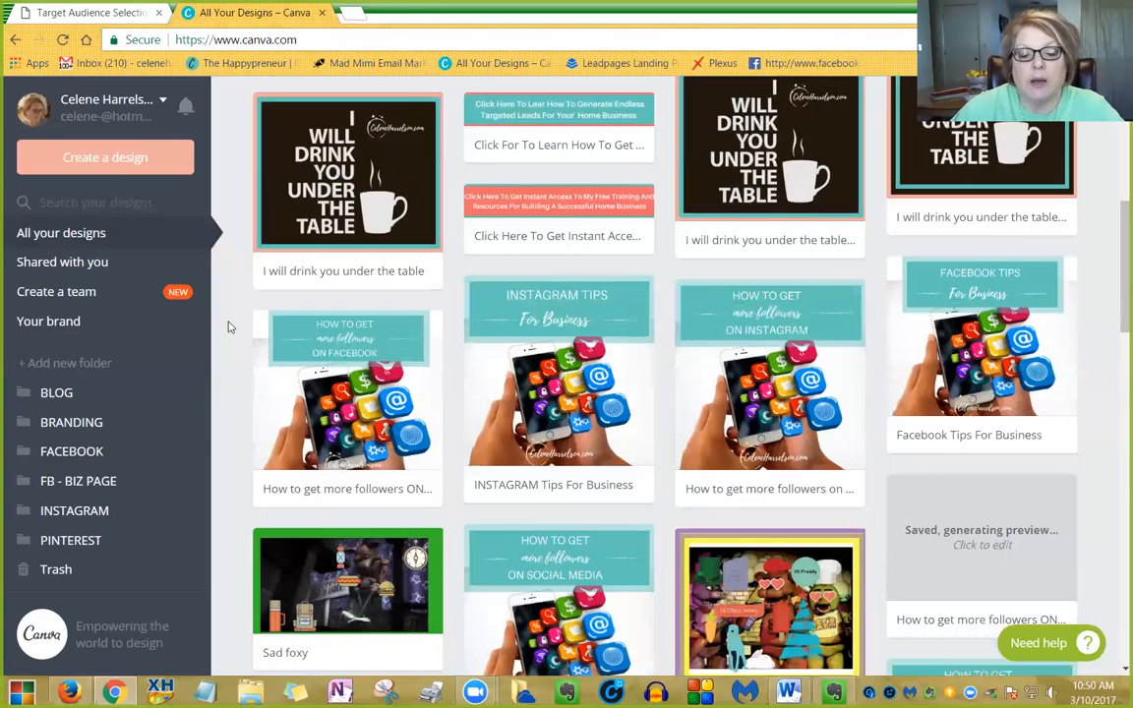
Step: Open the Brand Kit to view the brand color palettes and fonts
scroll(278, 399, "up", 5)
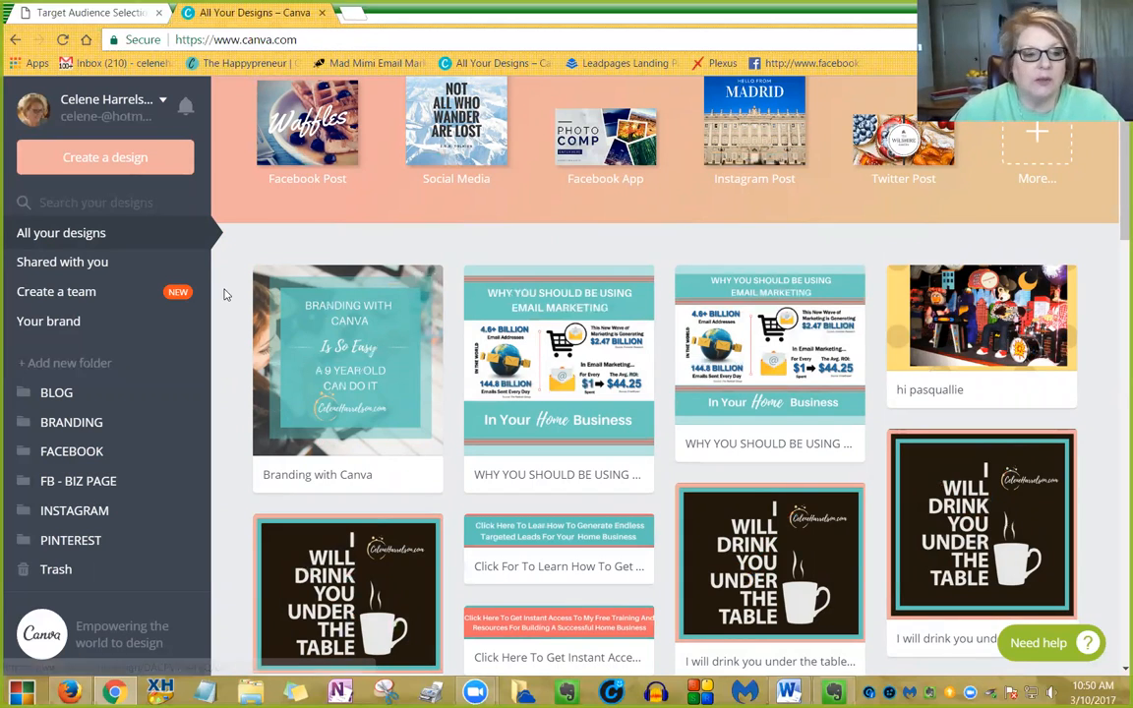
left_click(79, 156)
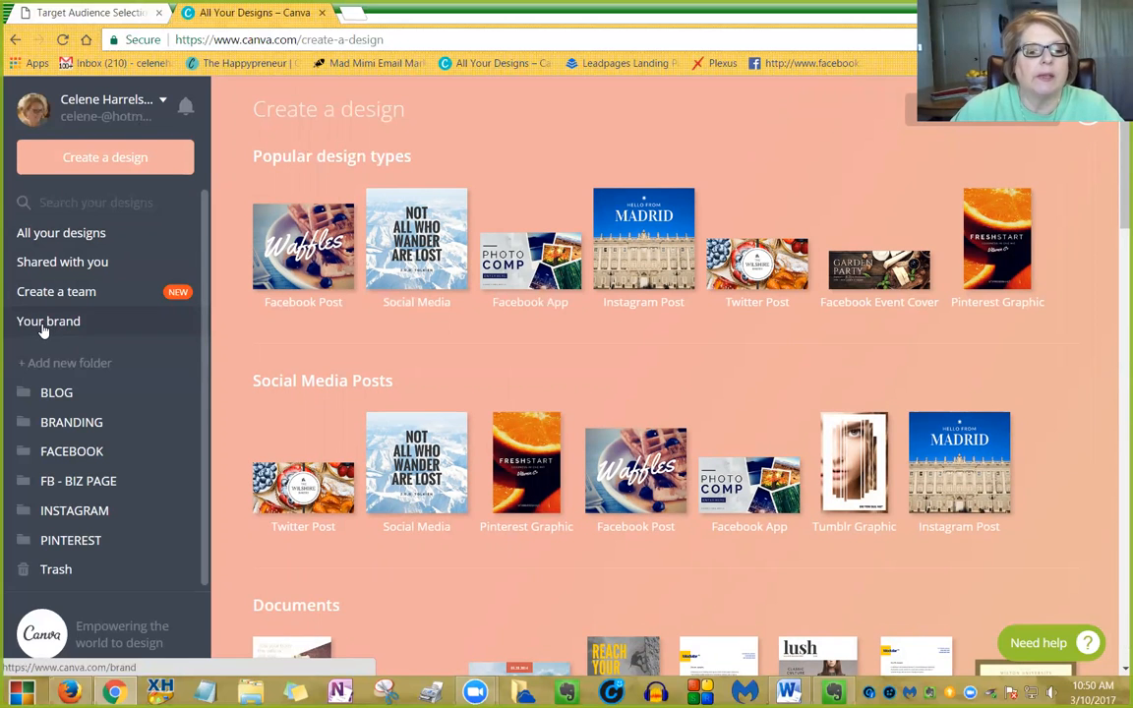
left_click(42, 325)
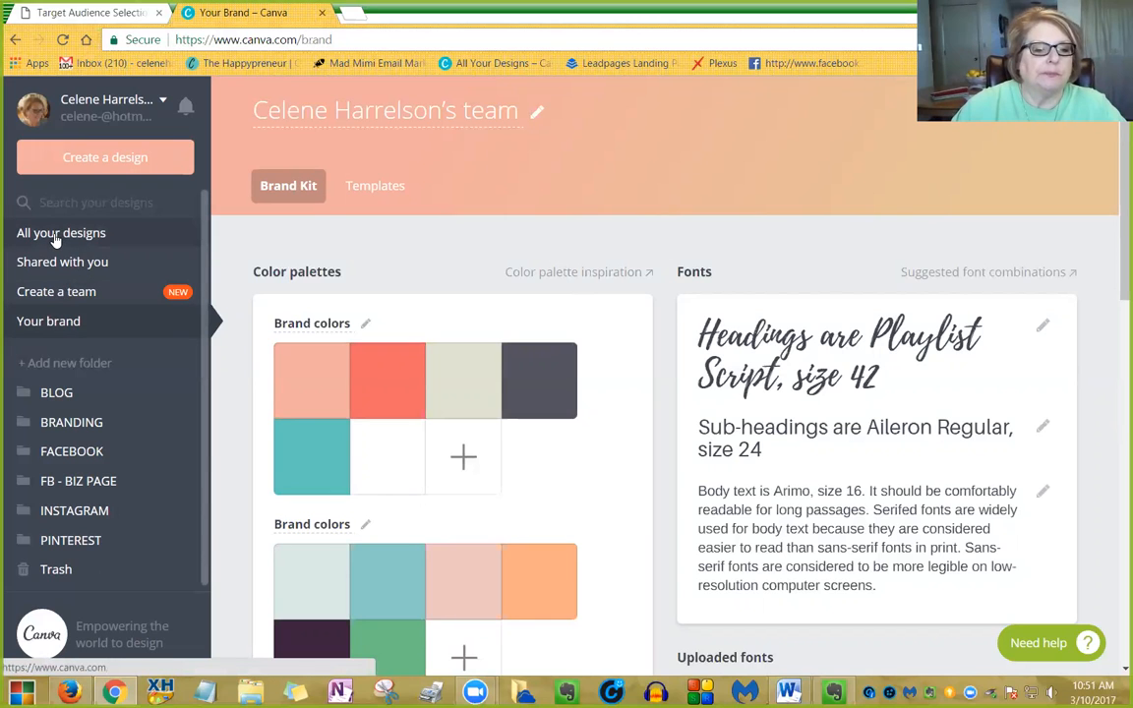
Step: Create a new Facebook Post design and apply the layout with the coffee cup photo and "My ideal weekend" quote
left_click(73, 162)
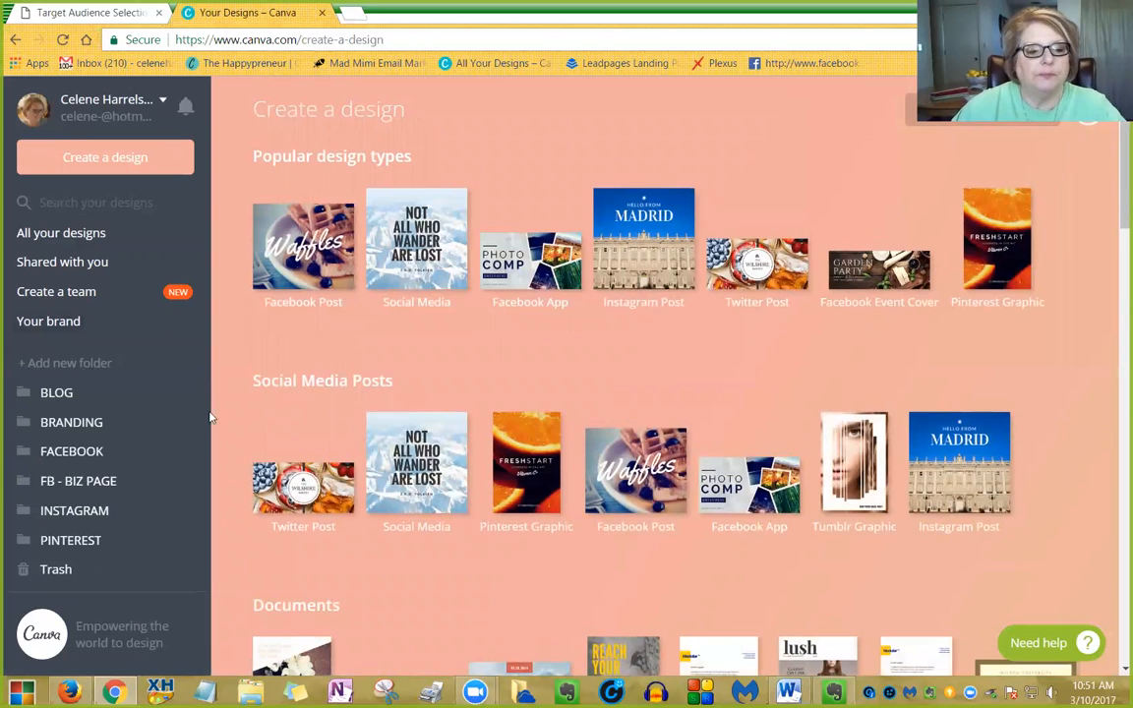
left_click(305, 279)
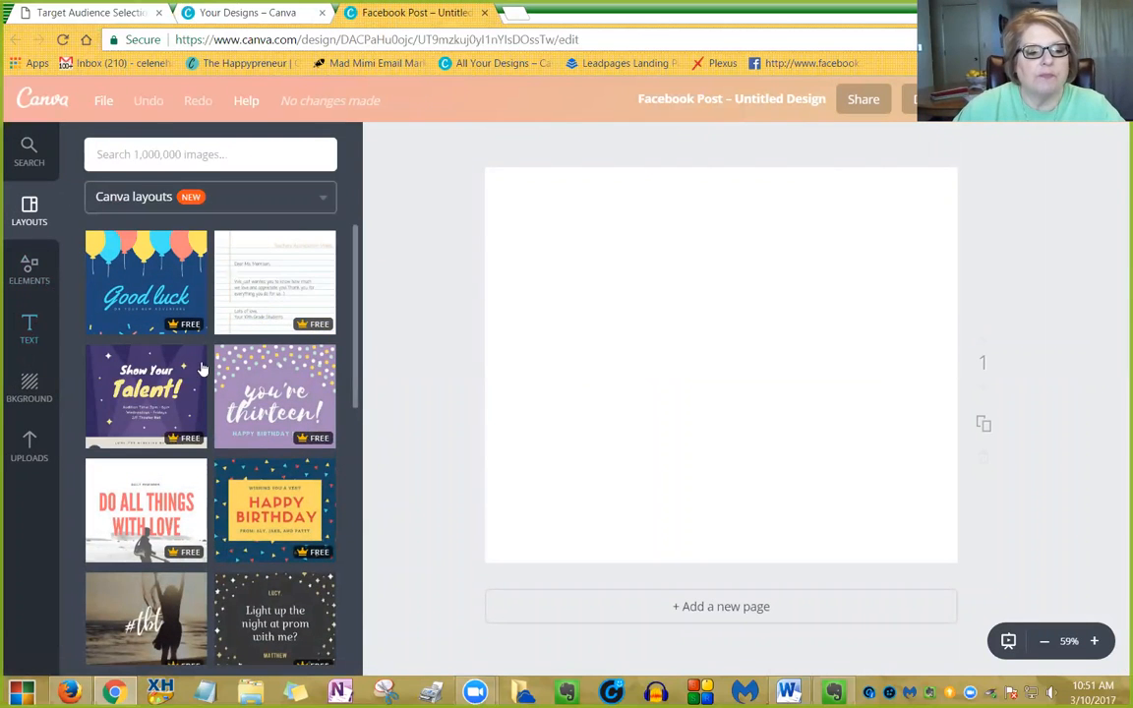
scroll(246, 334, "down", 10)
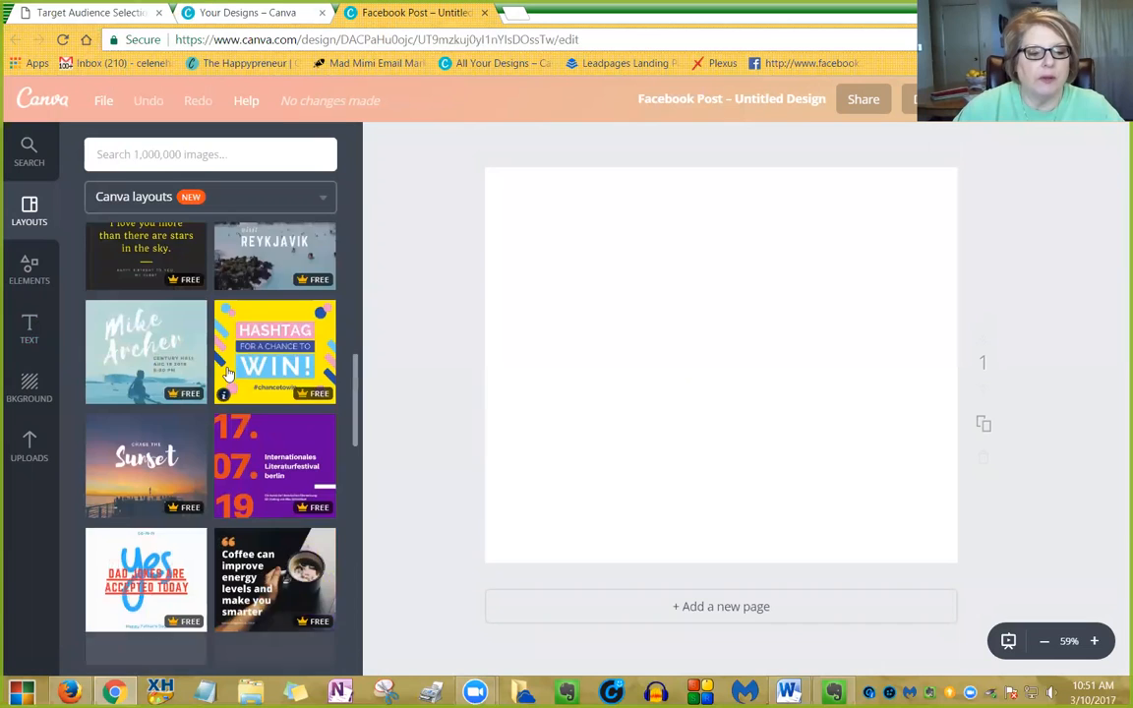
scroll(227, 374, "down", 8)
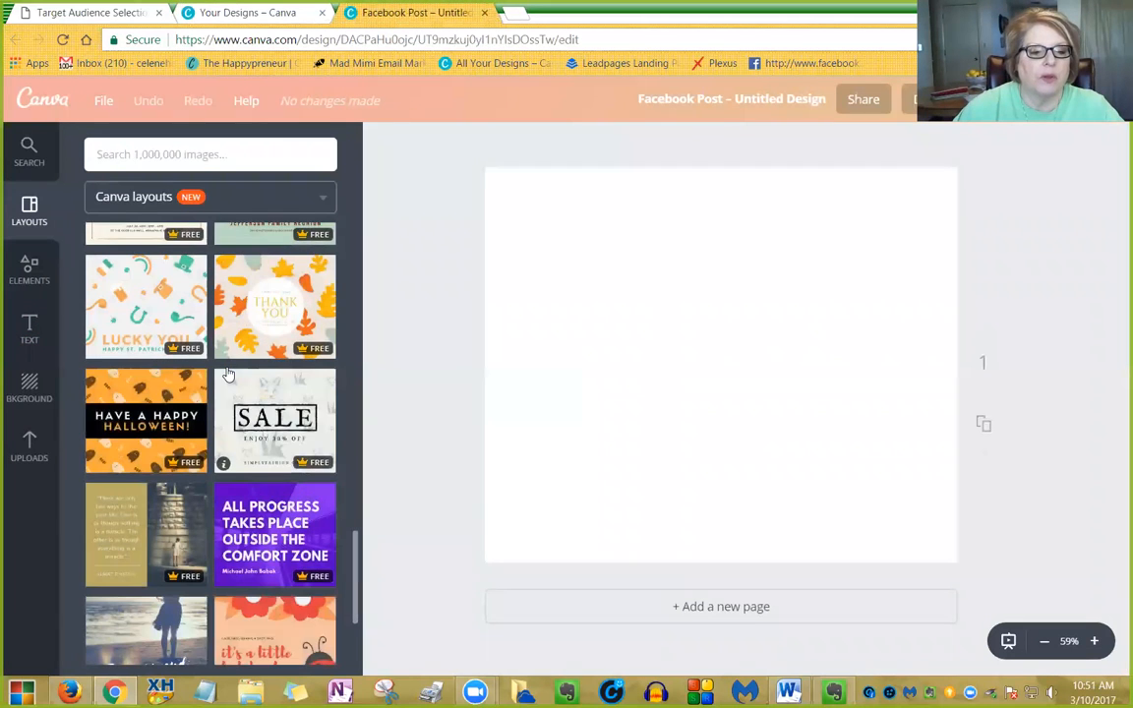
scroll(227, 374, "down", 5)
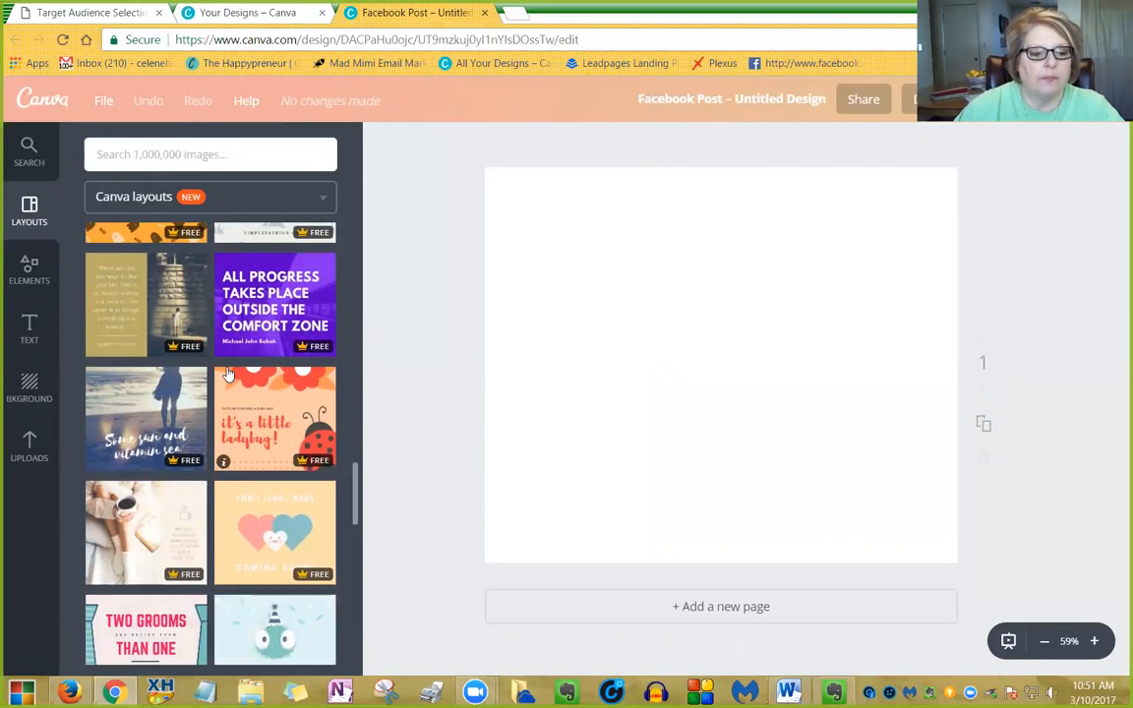
scroll(227, 374, "down", 3)
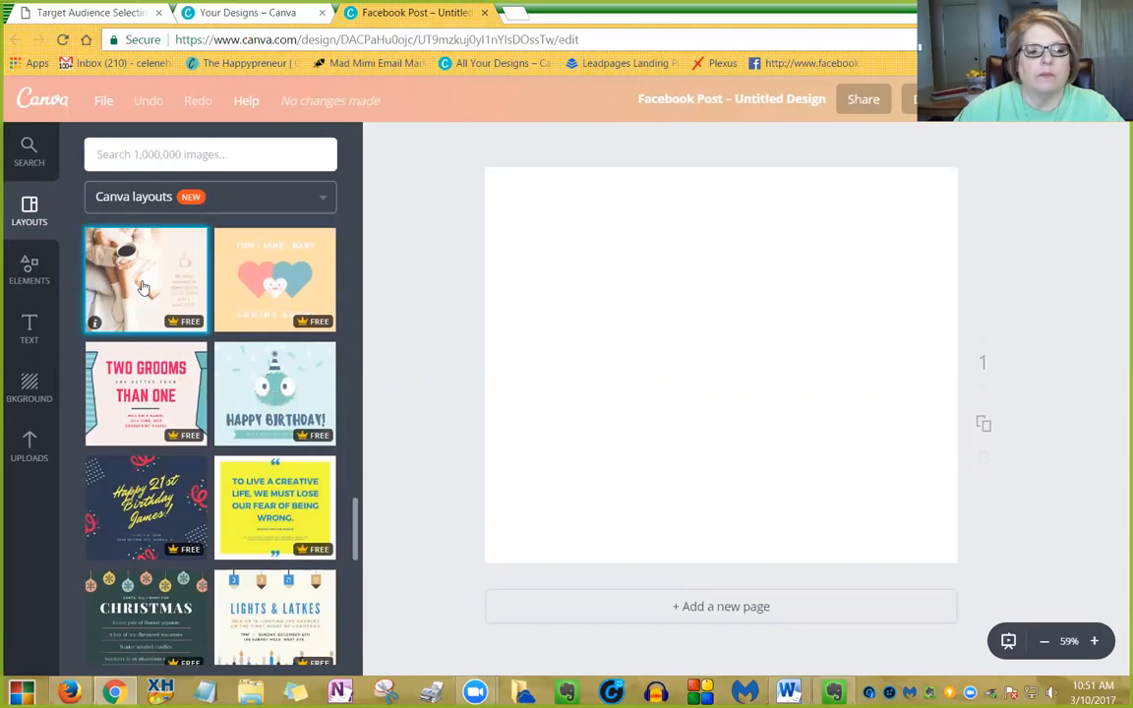
left_click(143, 286)
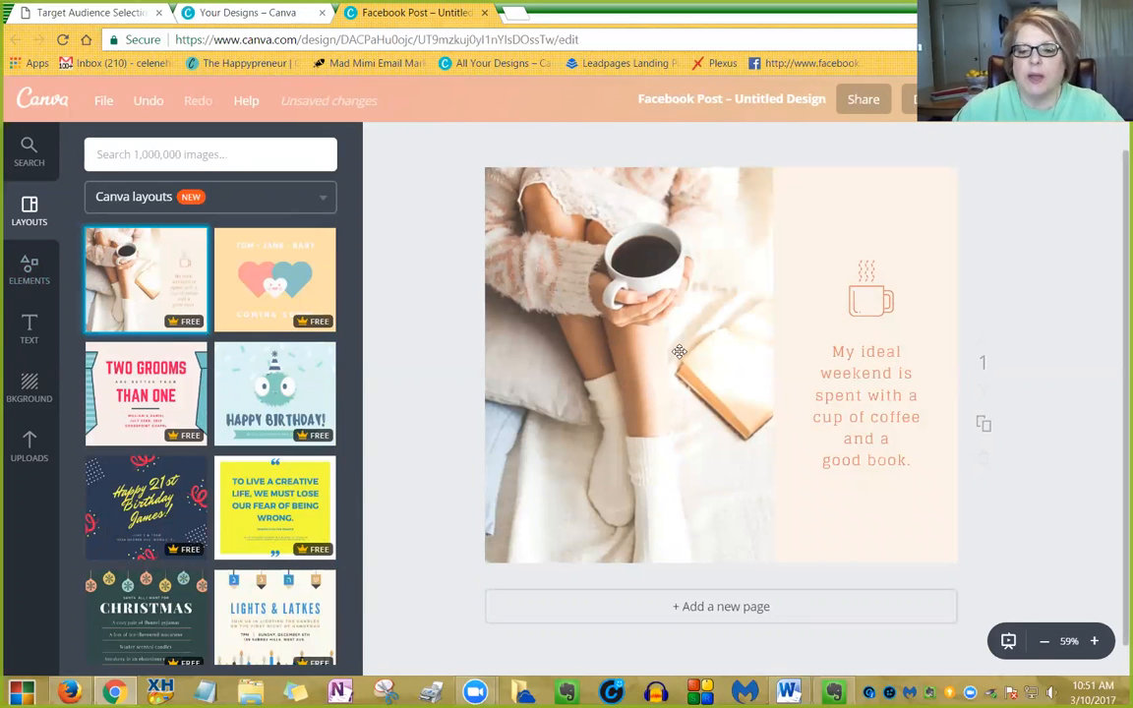
Step: Look through the uploaded images and the folders listed below them
left_click(24, 450)
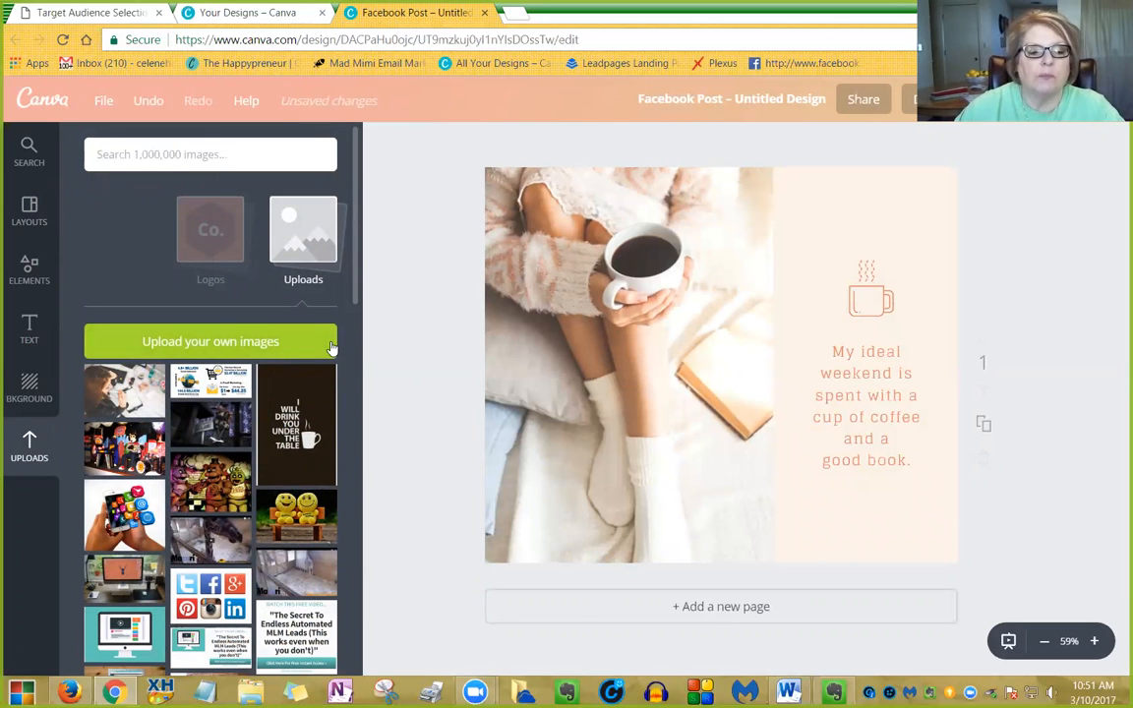
scroll(187, 479, "down", 1)
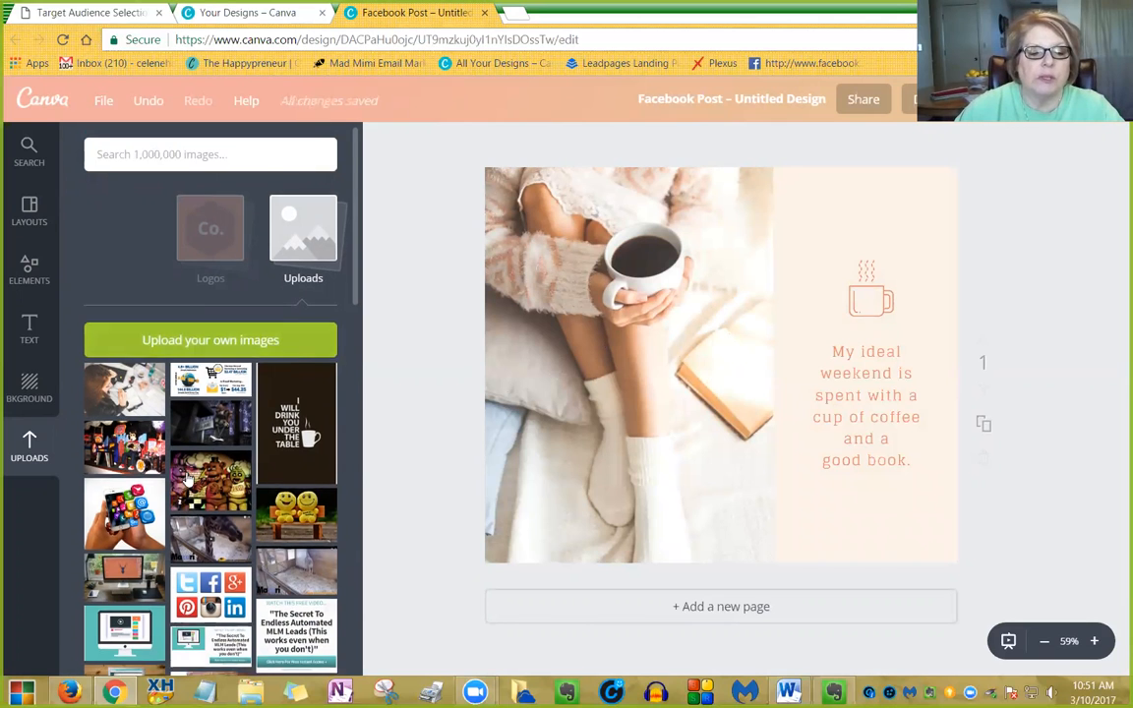
scroll(187, 479, "down", 15)
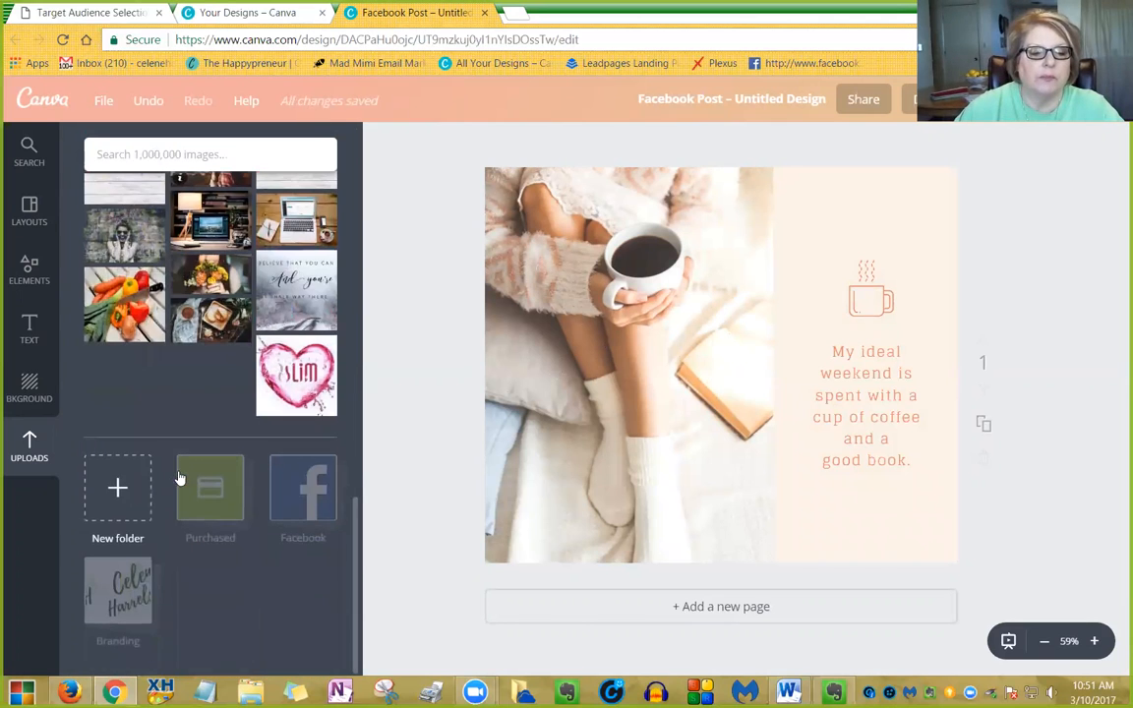
scroll(173, 460, "up", 15)
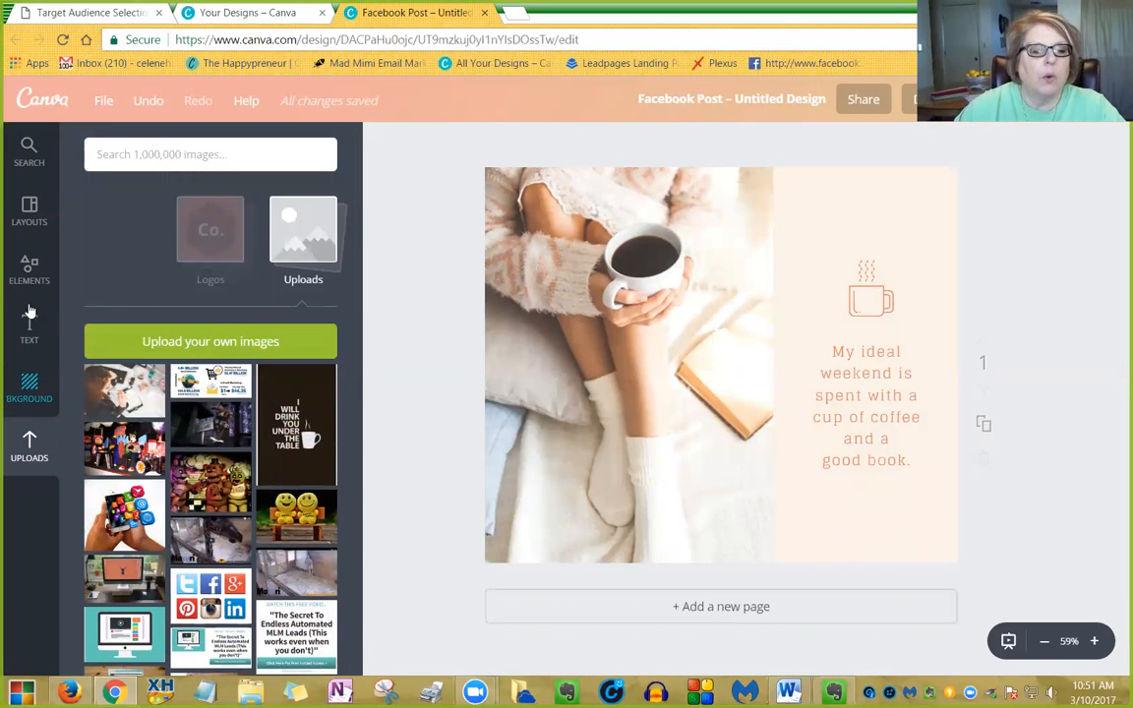
Step: Browse the free photos and add the one with the steaming teacup, open book and peach flower to the design
left_click(29, 270)
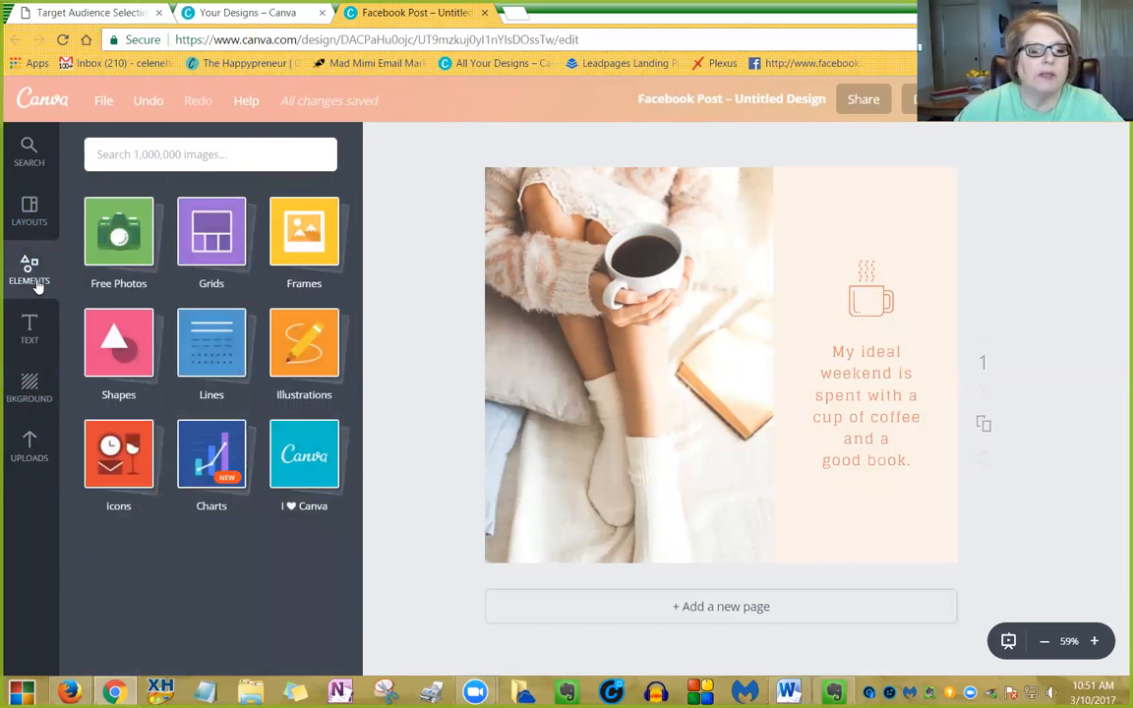
left_click(119, 236)
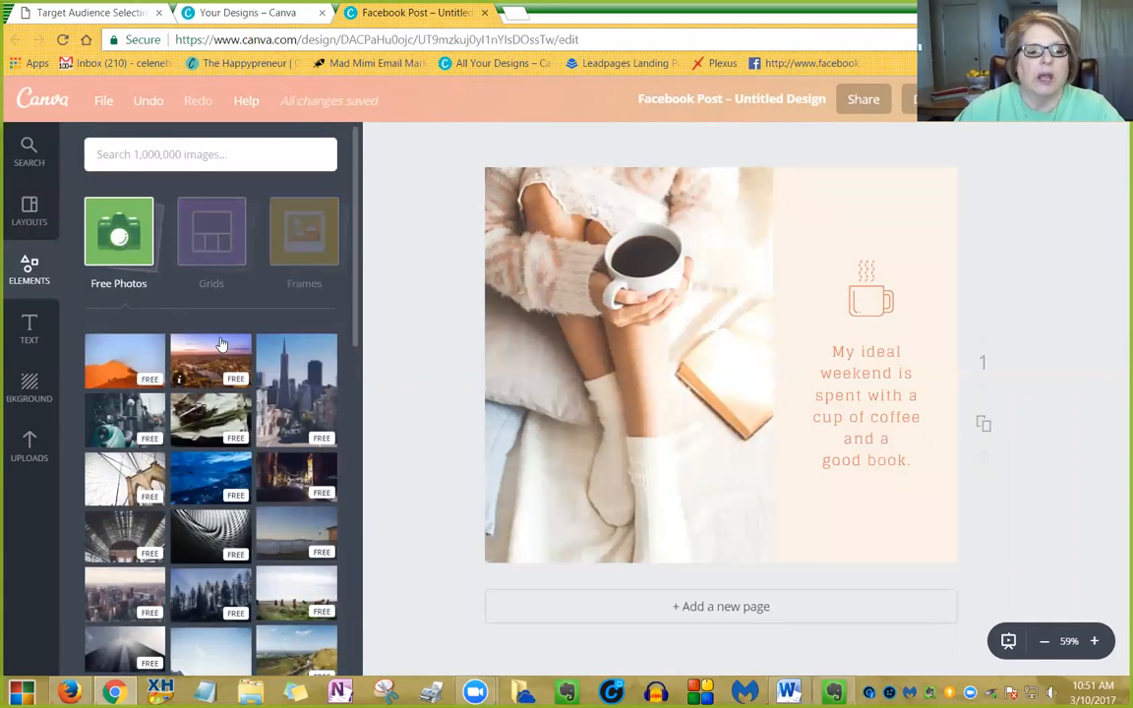
scroll(212, 335, "down", 5)
scroll(227, 364, "down", 10)
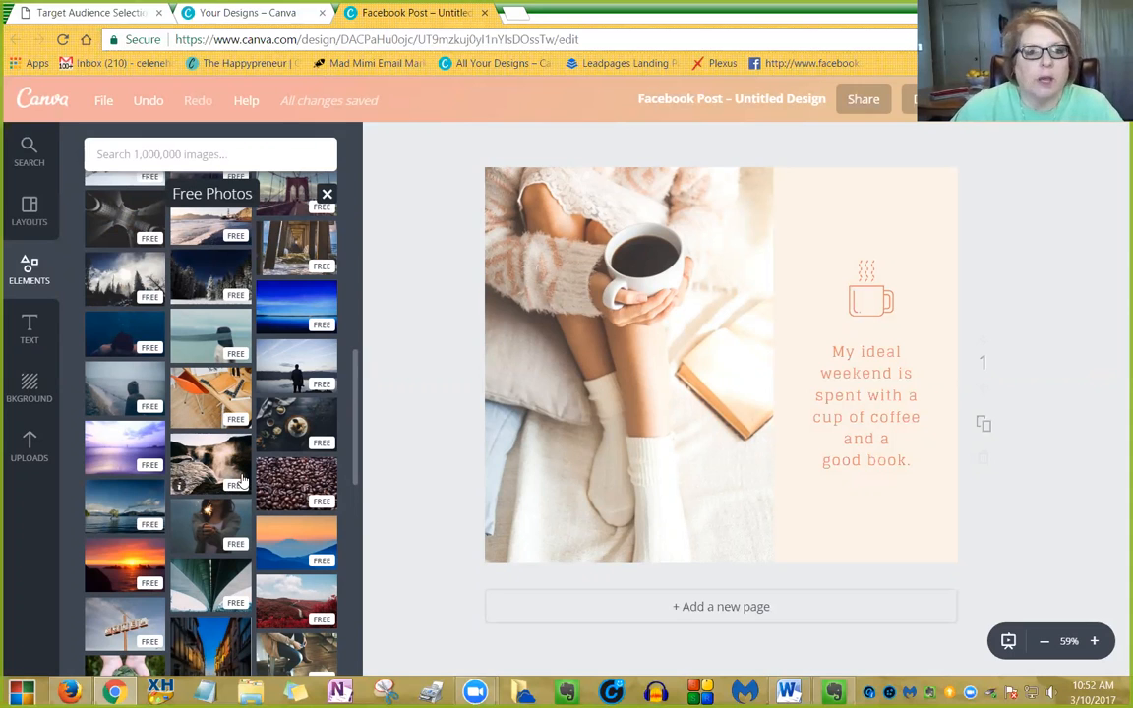
scroll(242, 479, "down", 10)
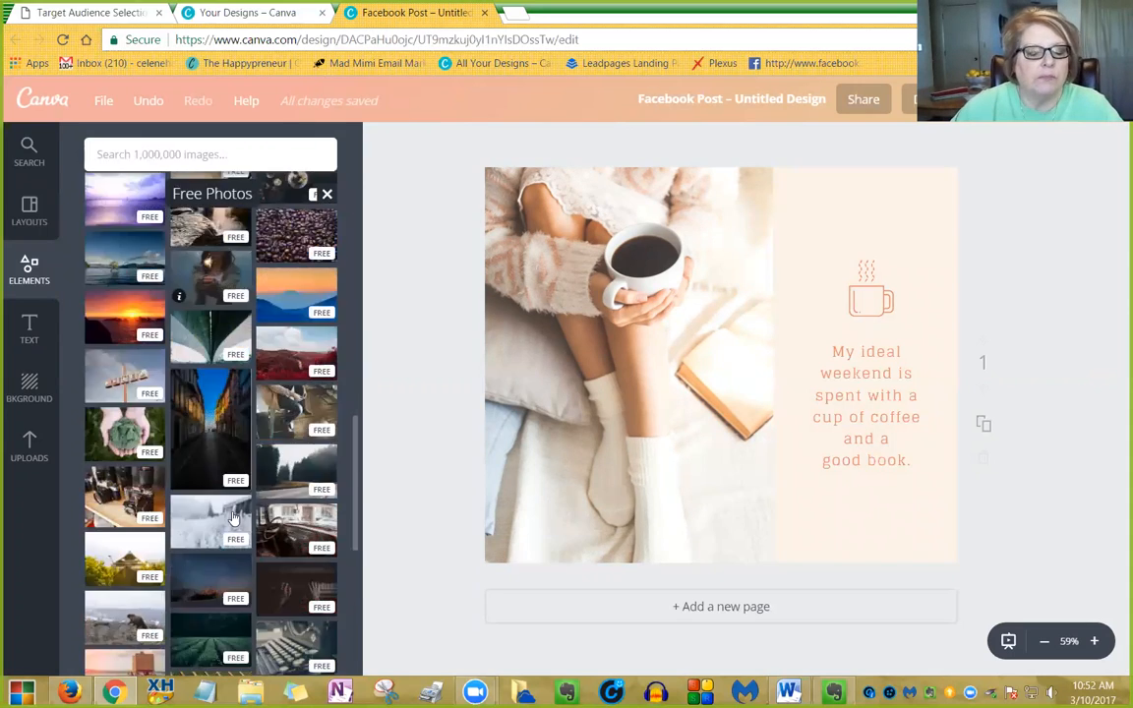
scroll(233, 511, "down", 10)
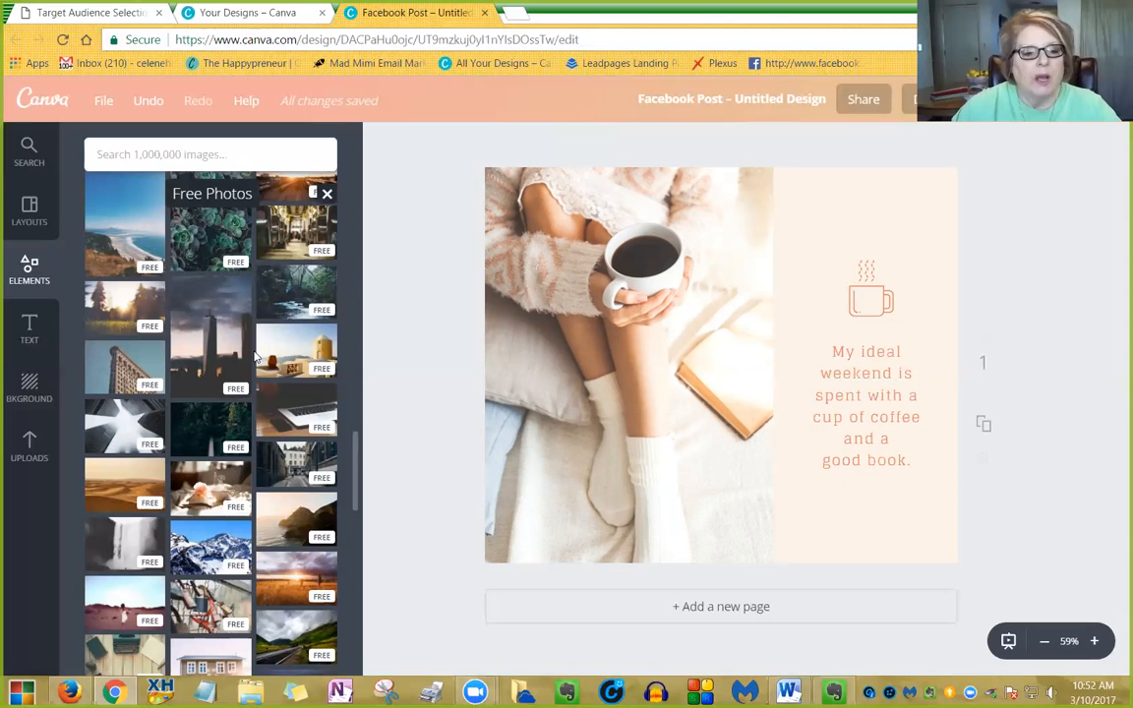
scroll(202, 531, "down", 3)
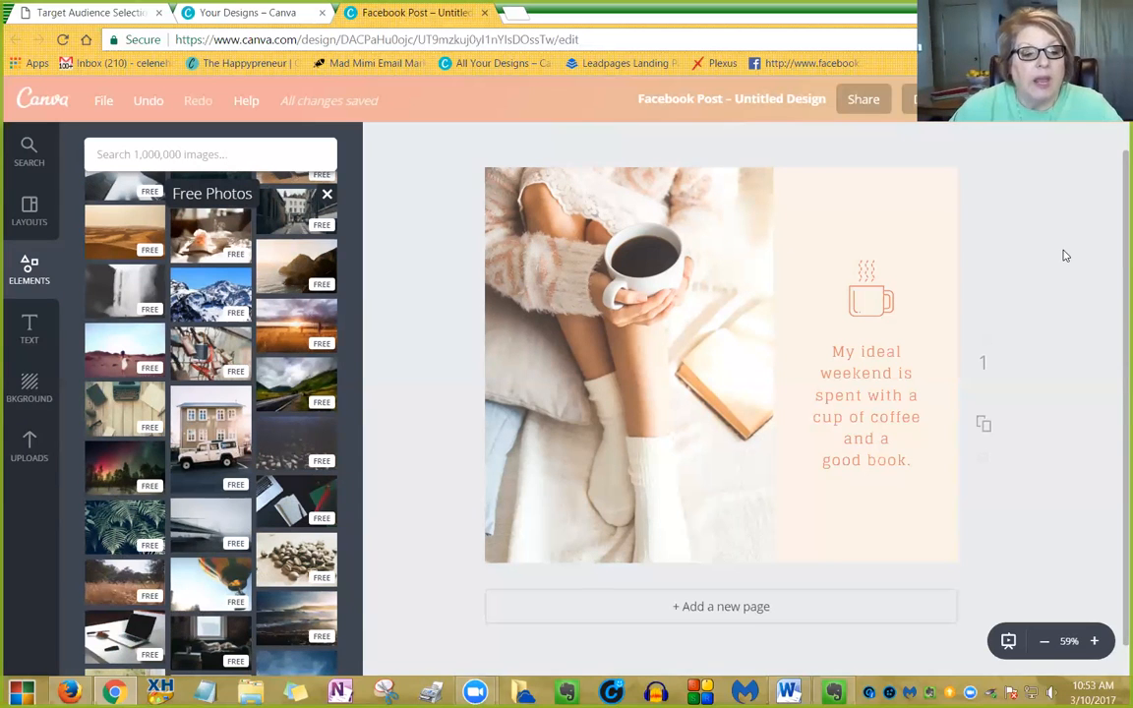
scroll(266, 492, "up", 5)
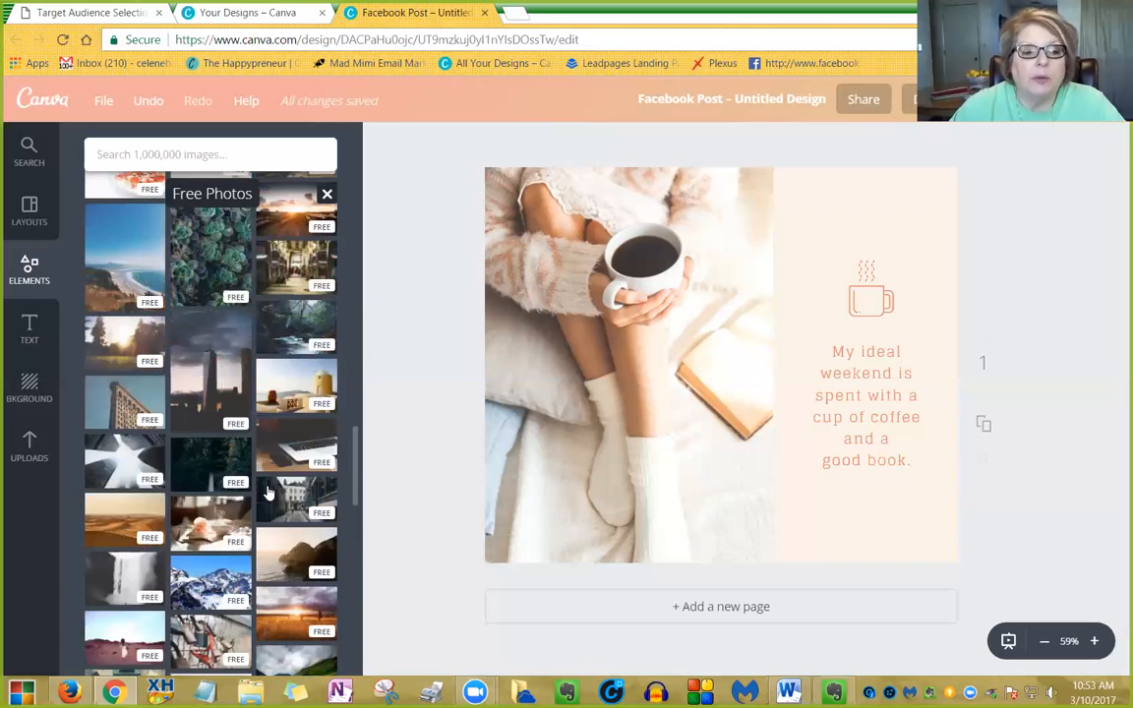
scroll(264, 491, "down", 4)
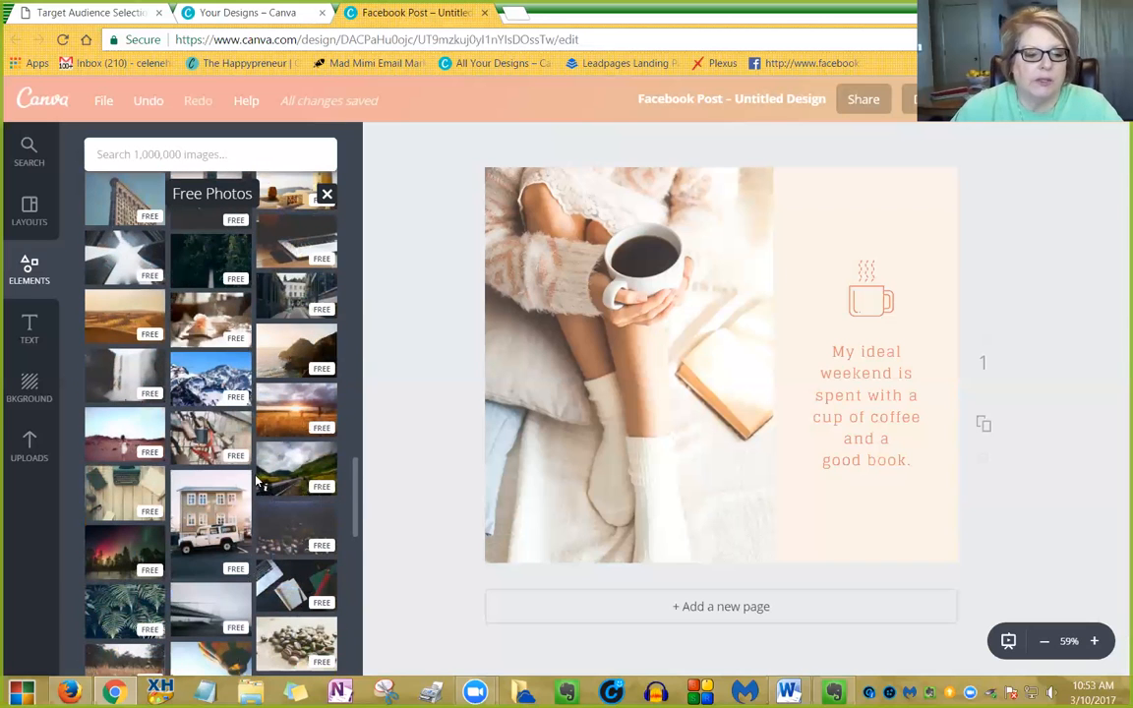
left_click(204, 334)
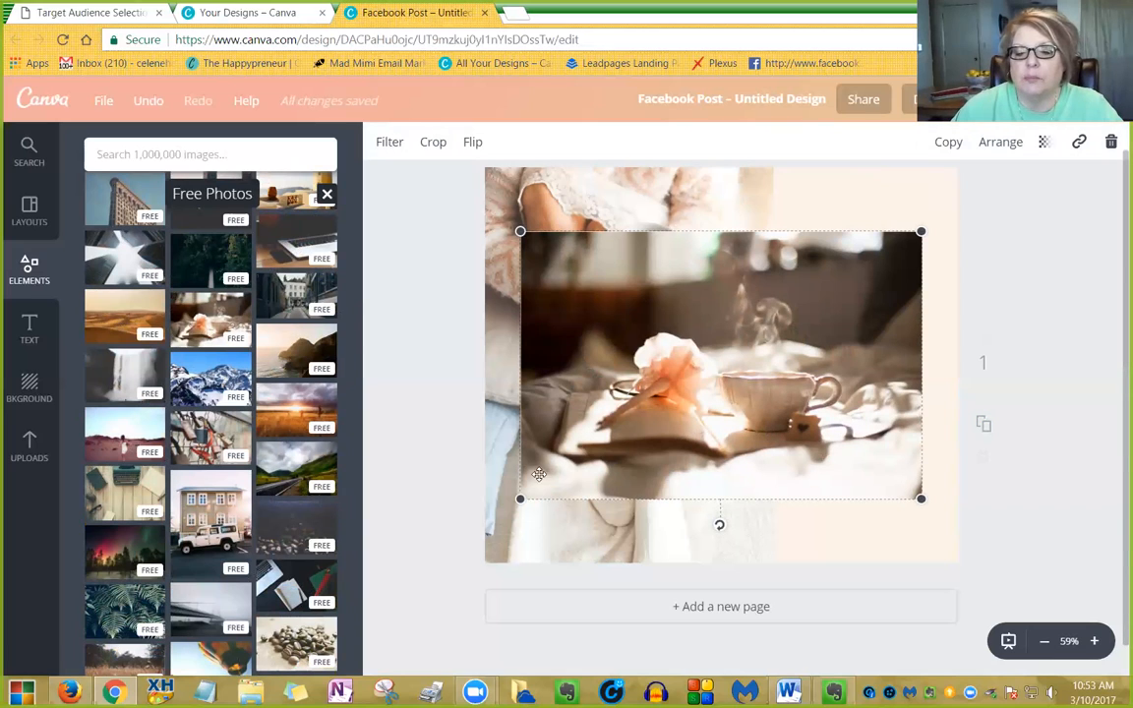
Step: Delete the layout's original photo, its empty placeholder frame and the cream side panel behind the teacup photo
left_click(719, 205)
key("Delete")
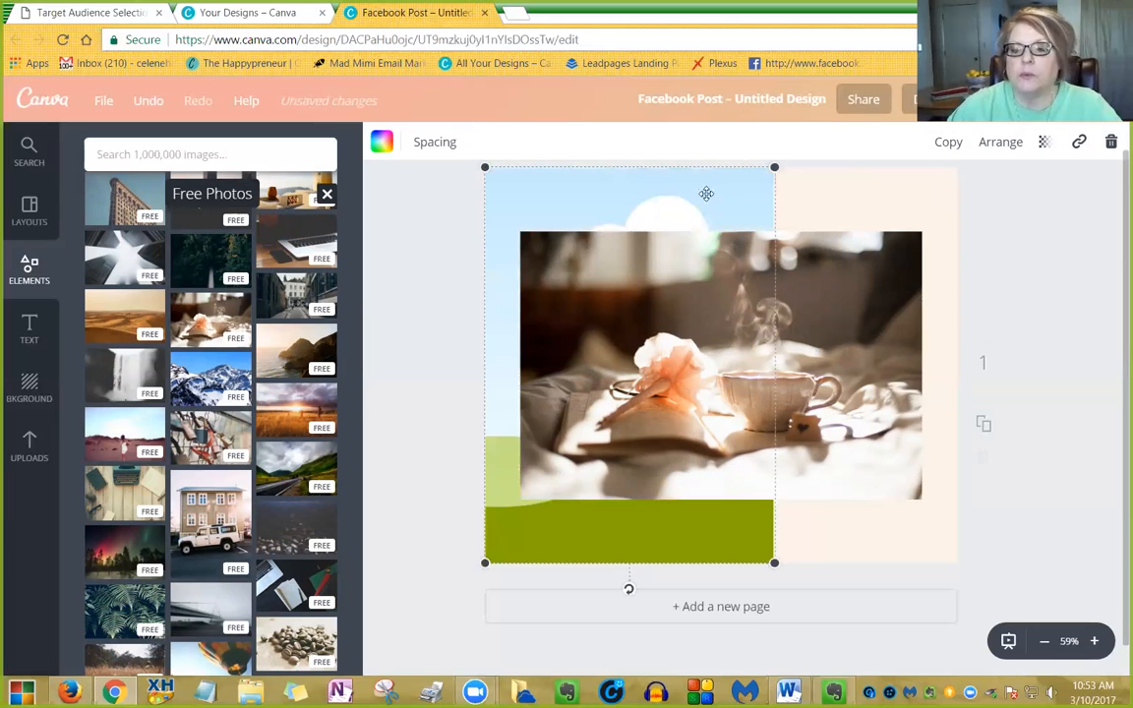
left_click(831, 194)
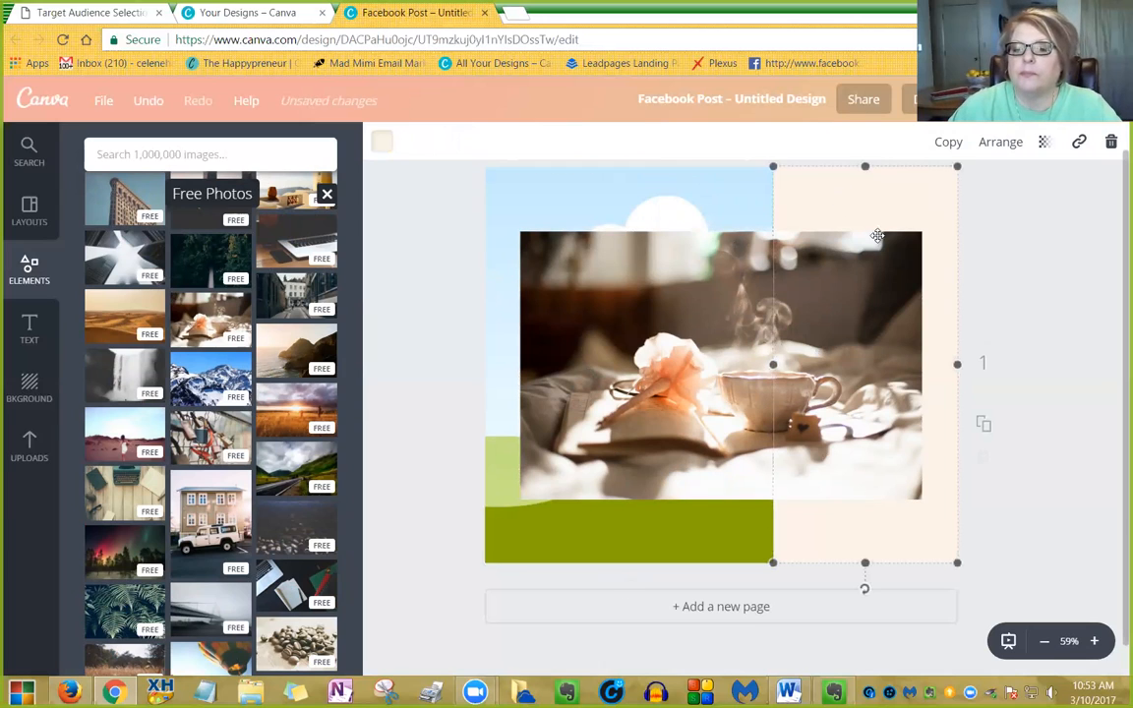
left_click(977, 214)
left_click(724, 201)
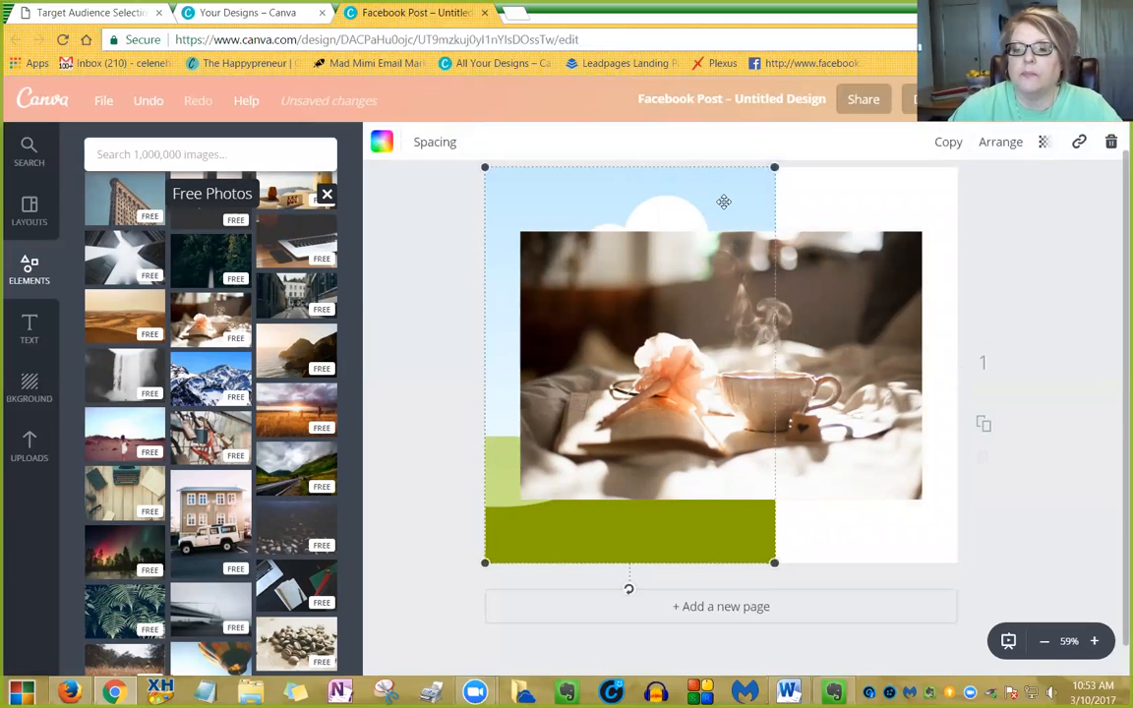
key("Delete")
Step: Move the teacup photo to the page's upper-left corner and shift it partly off the page to uncover the quote
left_click_drag(711, 296, 676, 238)
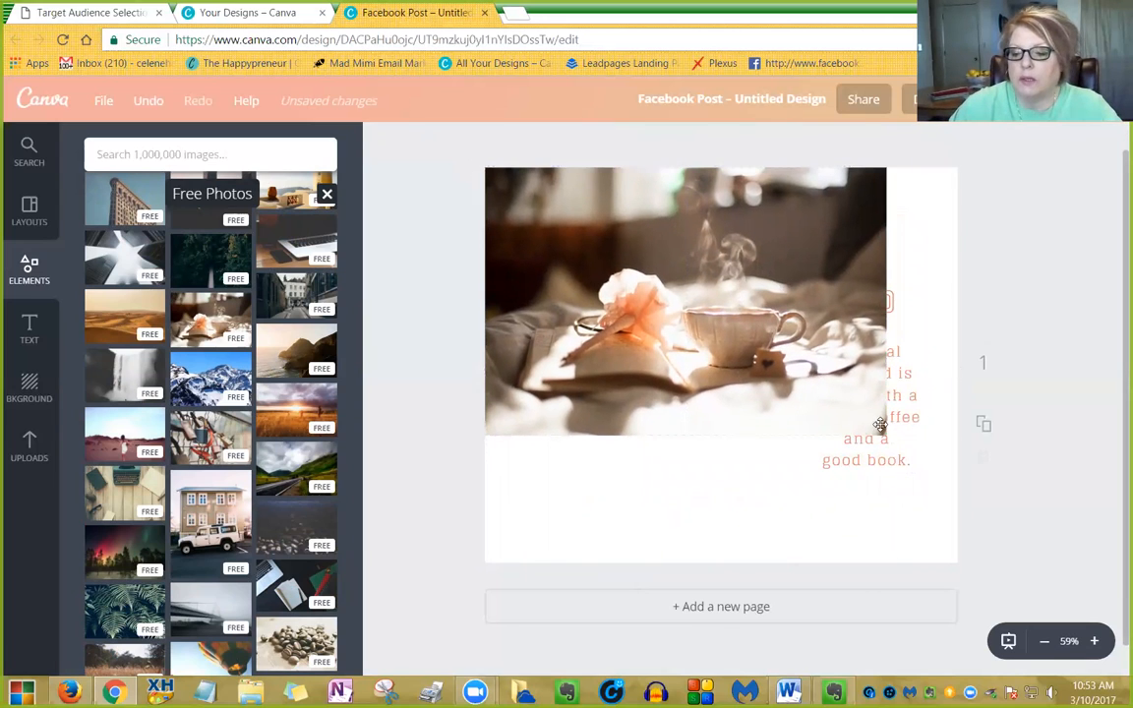
left_click(911, 448)
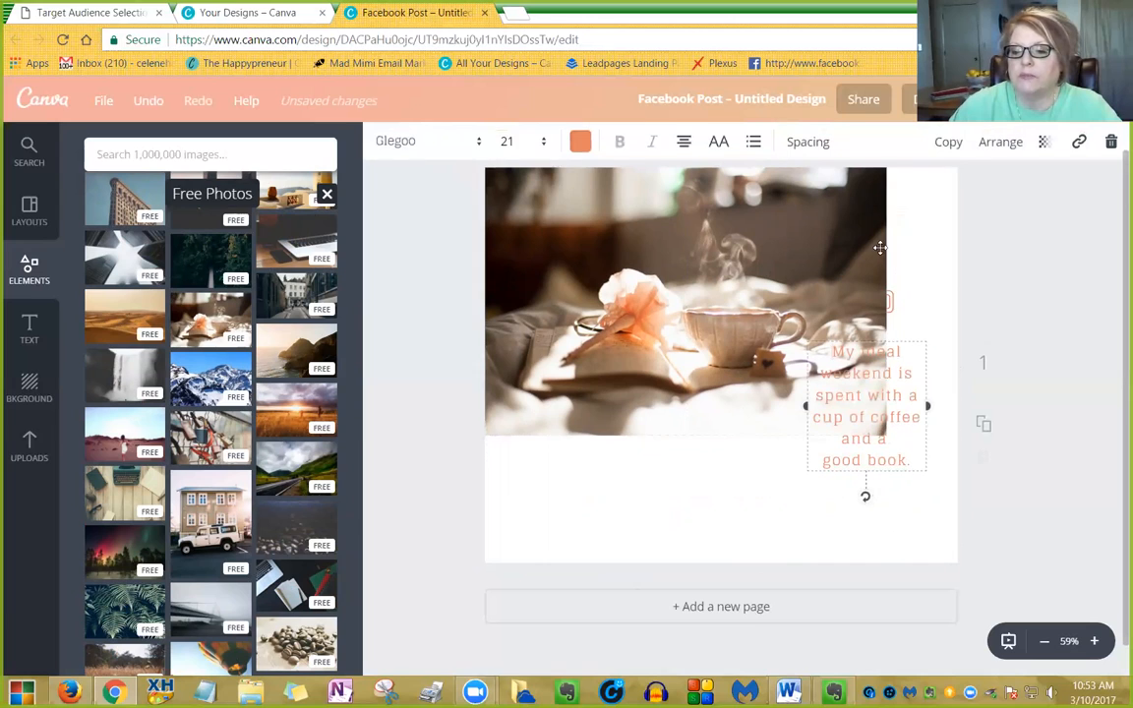
left_click_drag(881, 246, 703, 248)
Step: Delete the "My ideal weekend" quote text and the orange coffee cup icon
left_click(927, 379)
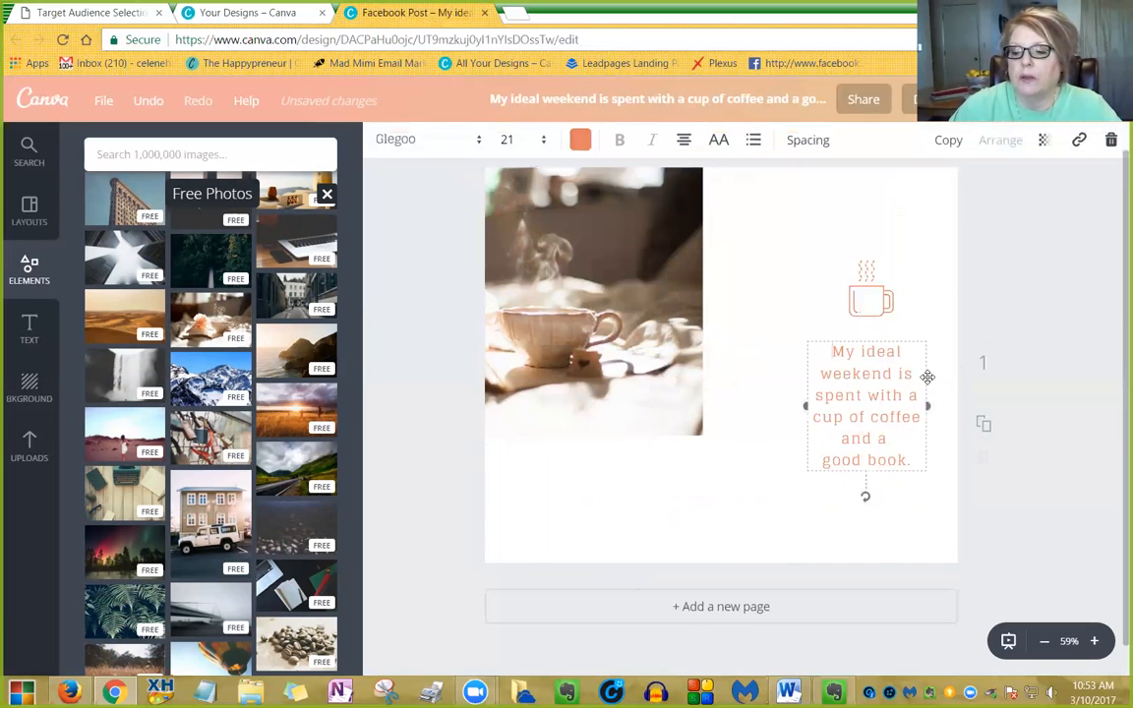
key("Delete")
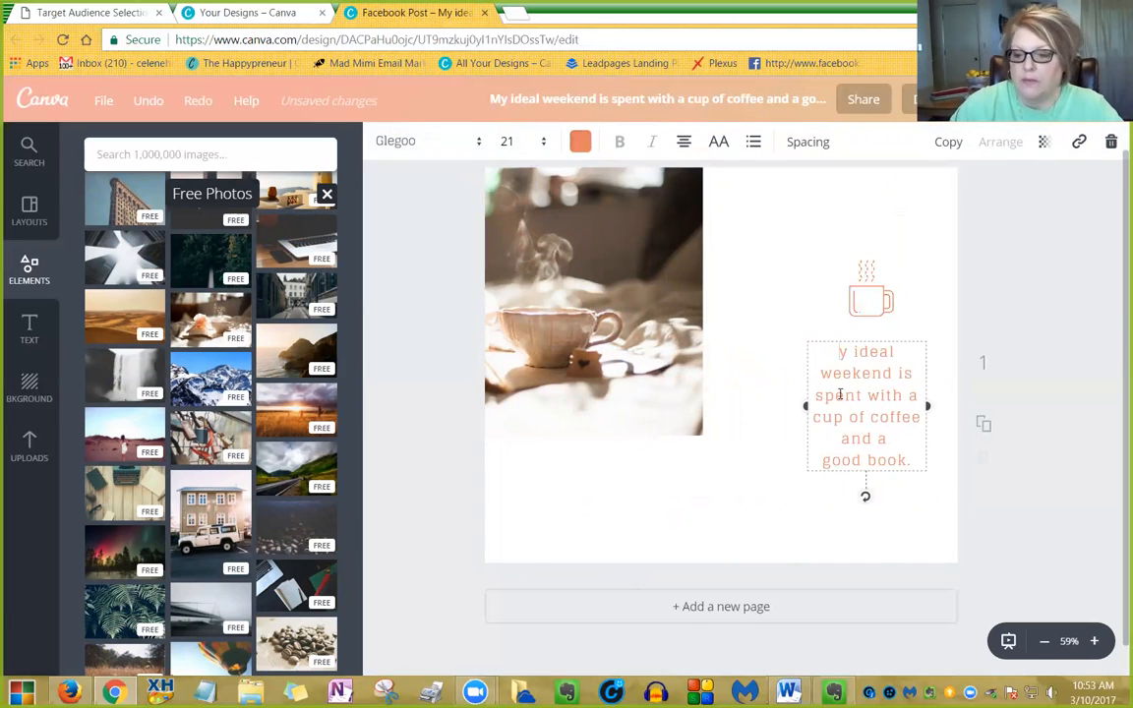
left_click_drag(840, 356, 902, 473)
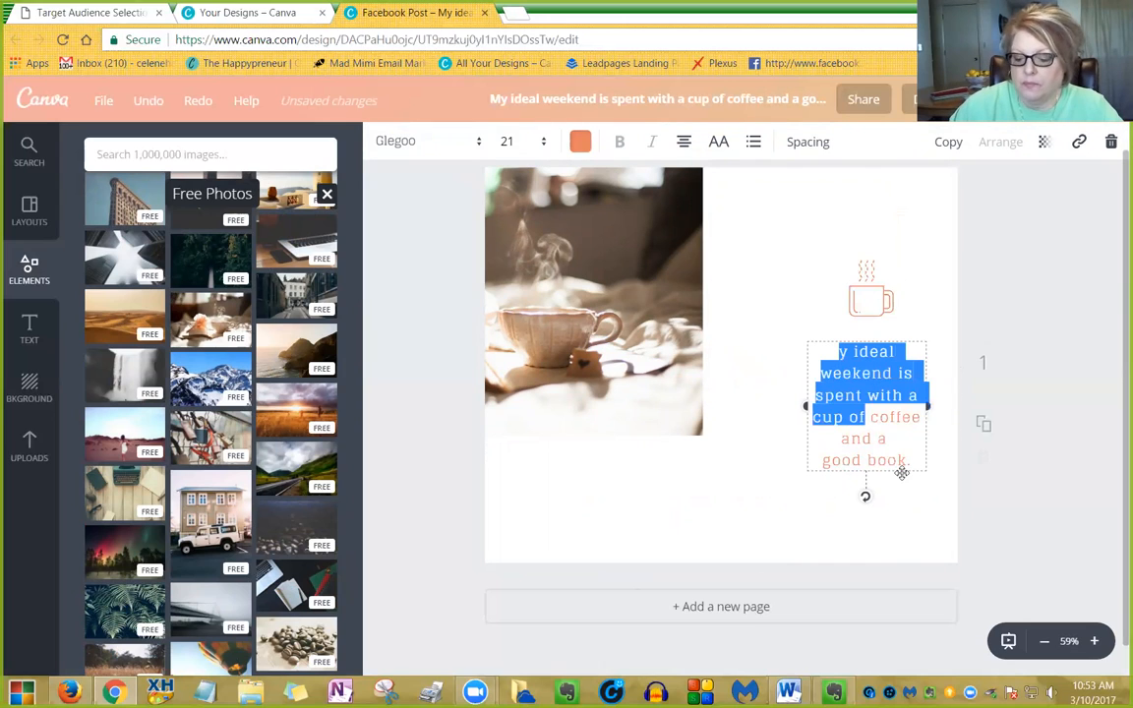
key("Delete")
key("Delete")
key("Delete")
key("Delete")
key("Delete")
key("Delete")
key("Delete")
key("Delete")
key("Delete")
key("Delete")
key("Delete")
key("Delete")
key("Delete")
key("Delete")
key("Delete")
key("Delete")
key("Delete")
key("Delete")
key("Delete")
key("Delete")
key("Delete")
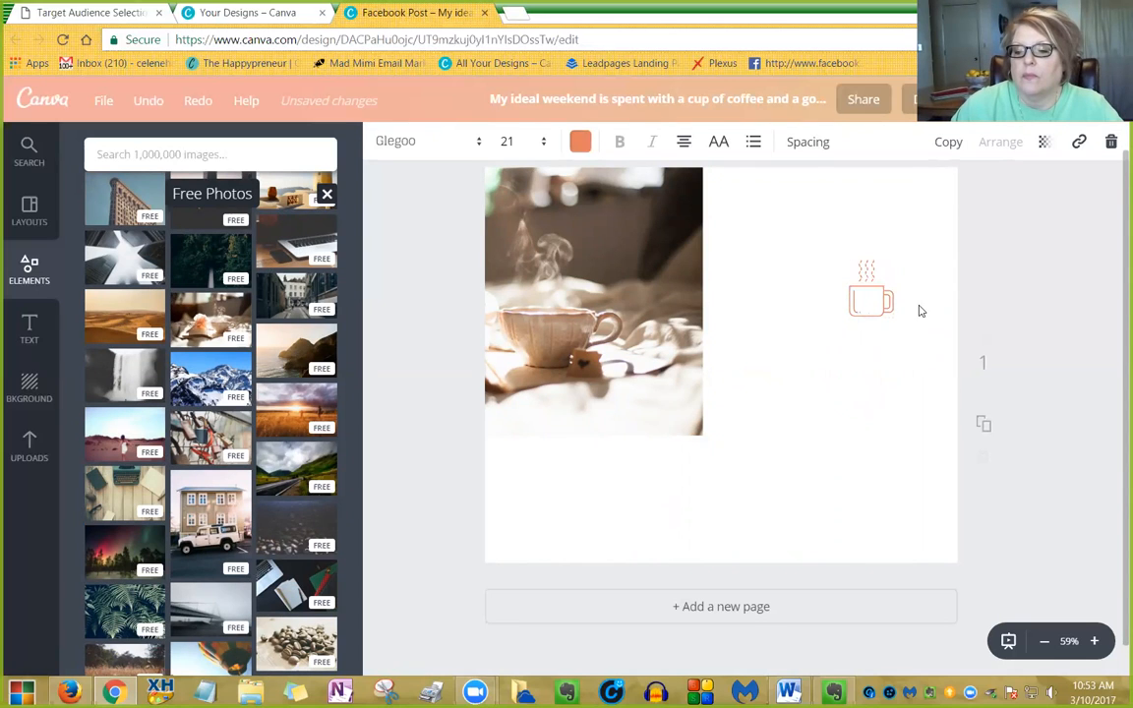
left_click(866, 300)
key("Delete")
Step: Enlarge and reposition the teacup photo so that it covers the whole page as the background
left_click(593, 321)
left_click_drag(661, 331, 804, 330)
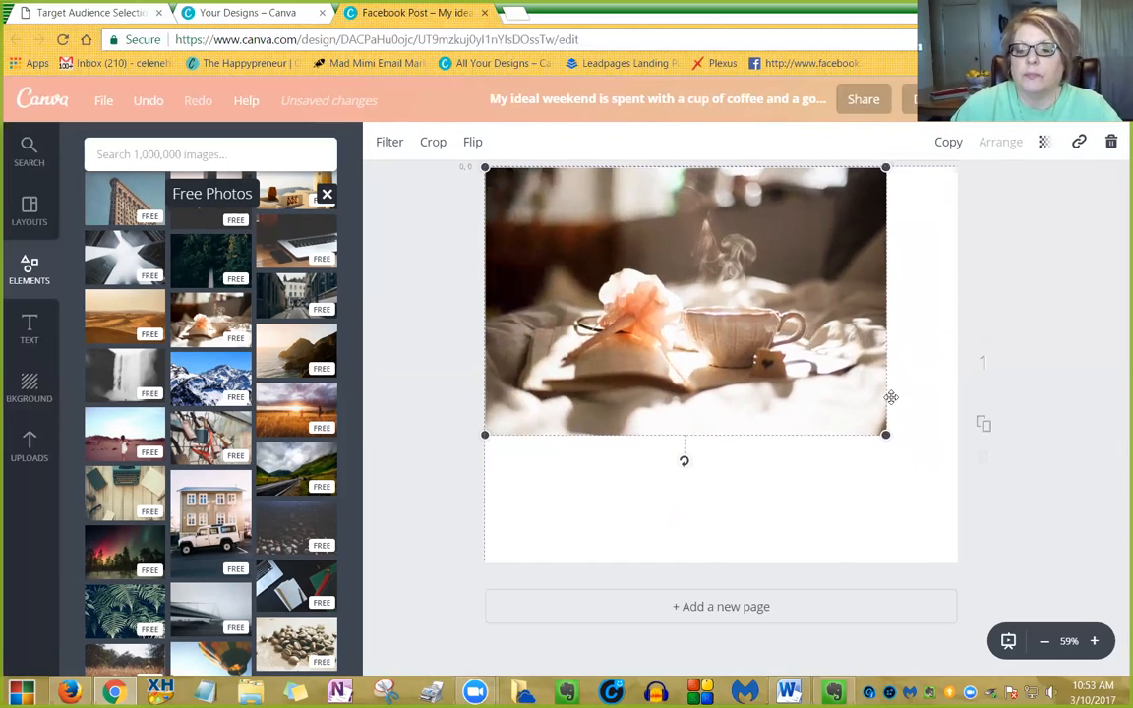
left_click_drag(885, 434, 958, 618)
left_click_drag(887, 463, 855, 452)
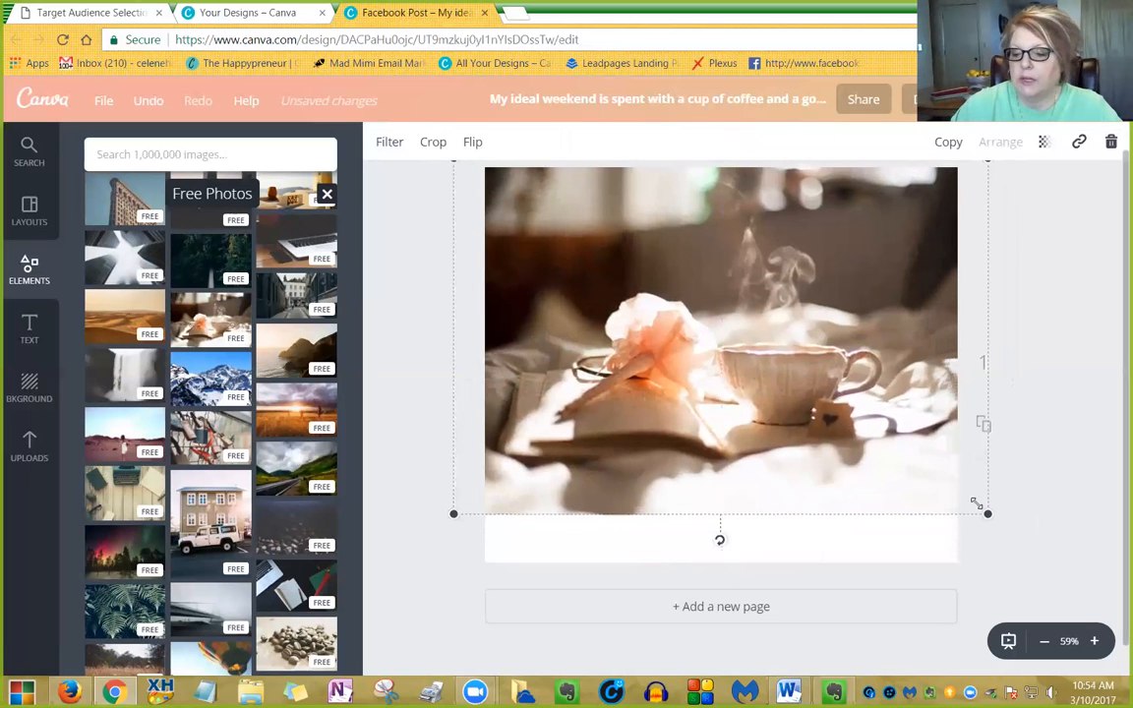
left_click_drag(987, 512, 1027, 632)
left_click_drag(849, 434, 829, 435)
left_click_drag(1045, 568, 768, 450)
left_click_drag(708, 345, 761, 495)
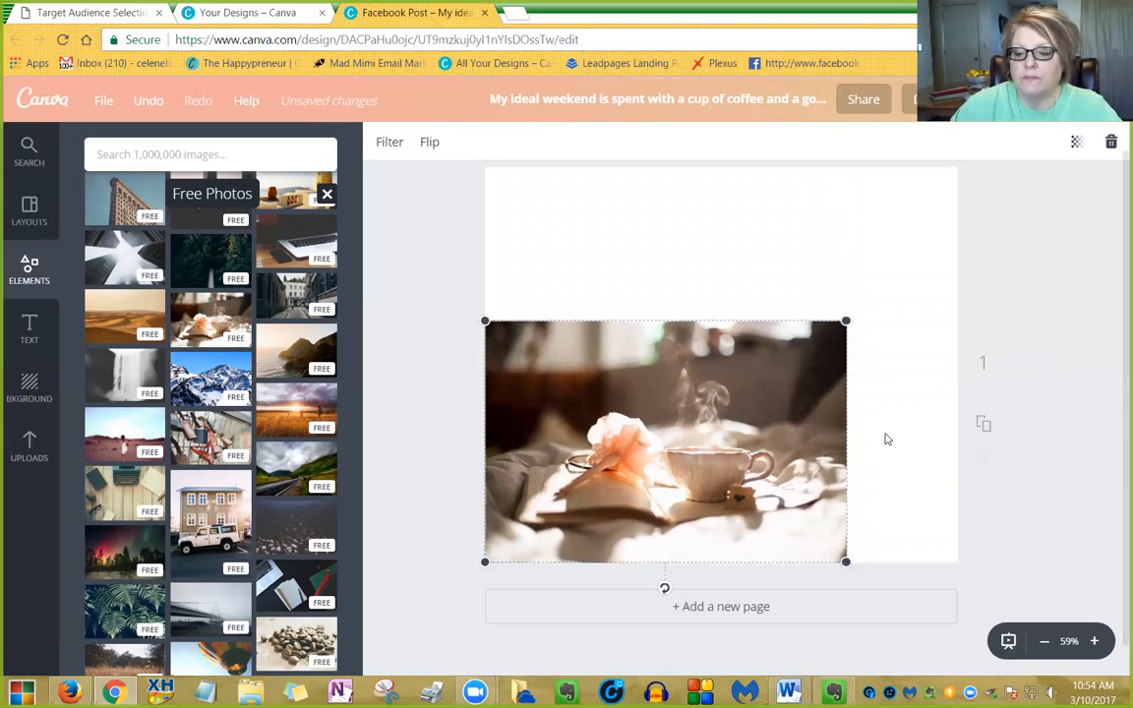
left_click_drag(755, 394, 733, 226)
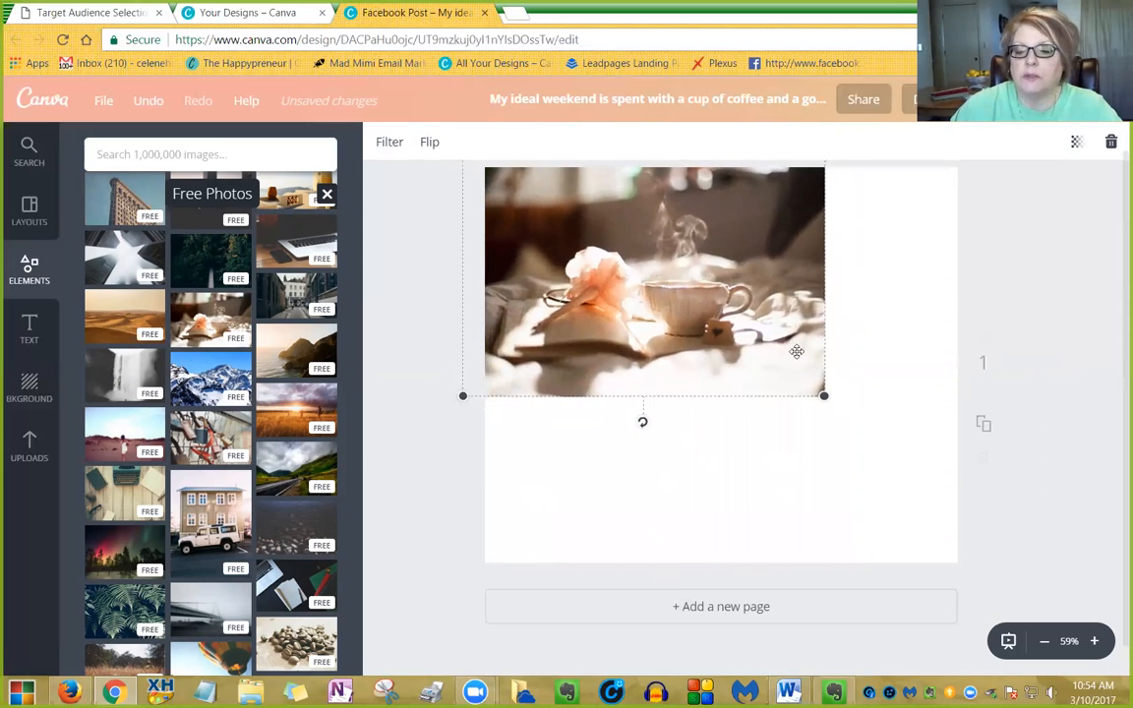
left_click_drag(823, 395, 1022, 597)
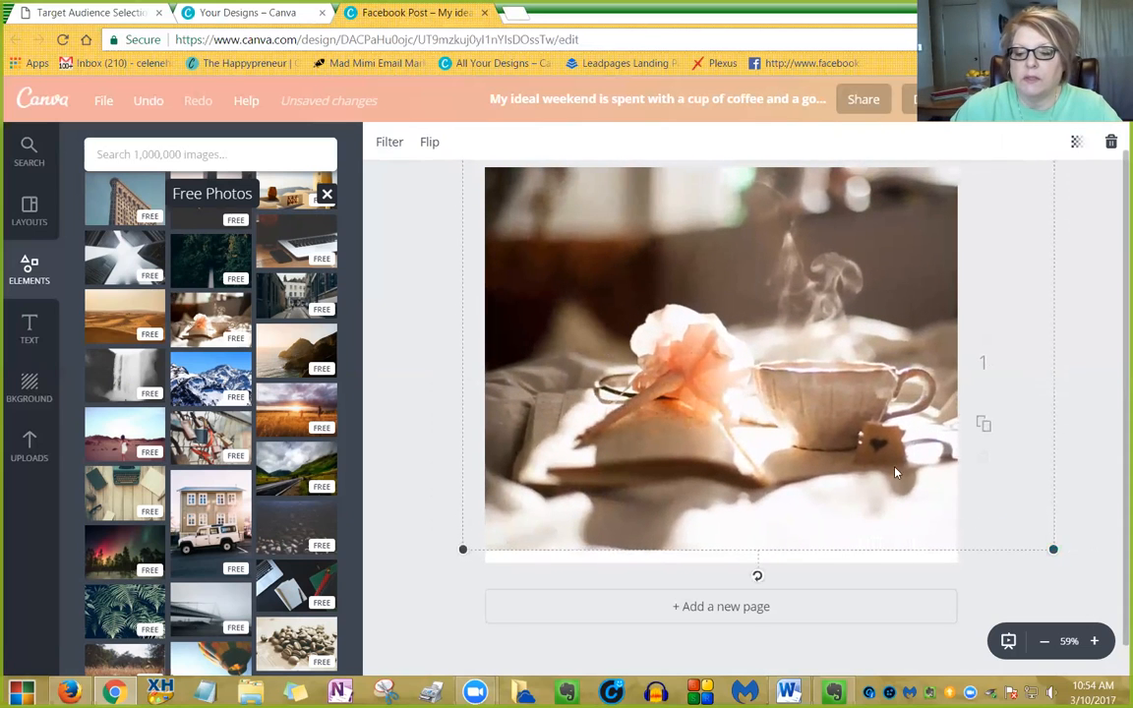
left_click_drag(903, 436, 896, 474)
left_click_drag(1044, 196, 1087, 167)
left_click_drag(922, 247, 754, 283)
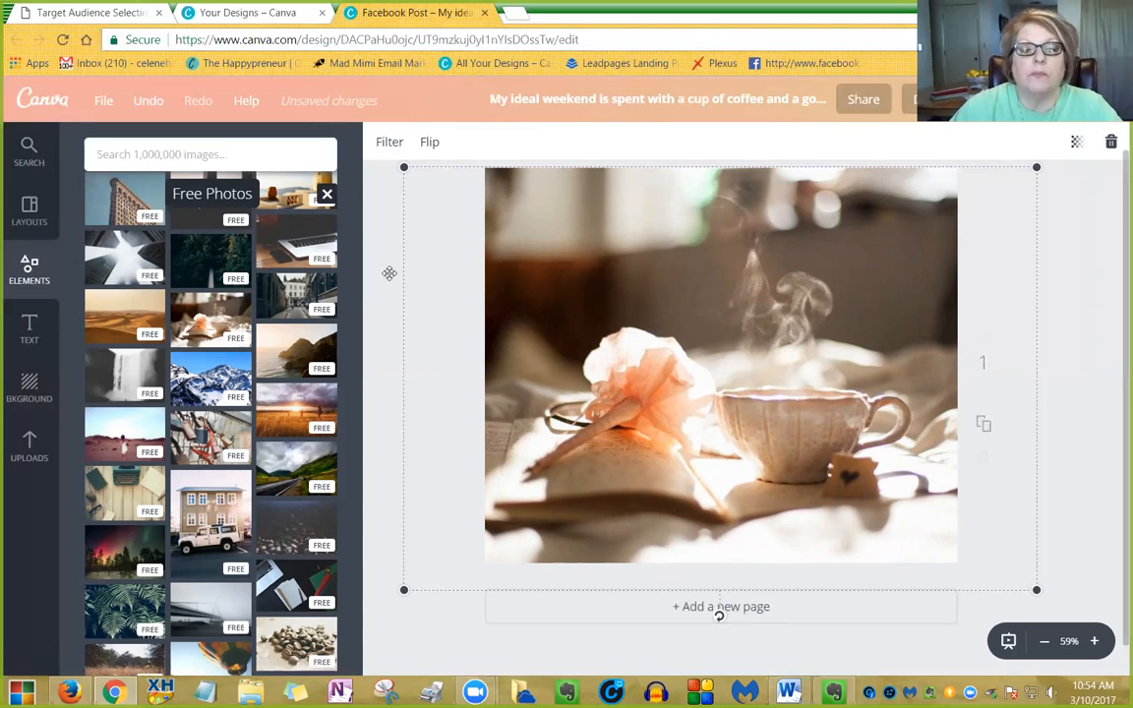
left_click(30, 279)
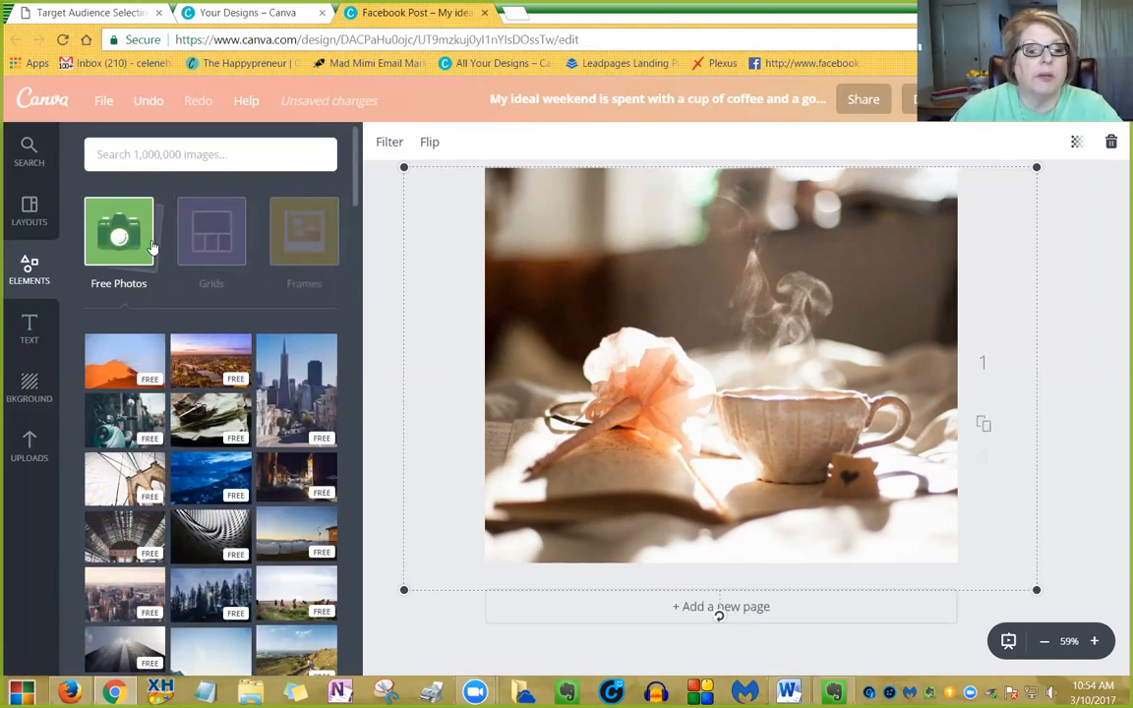
left_click(294, 362)
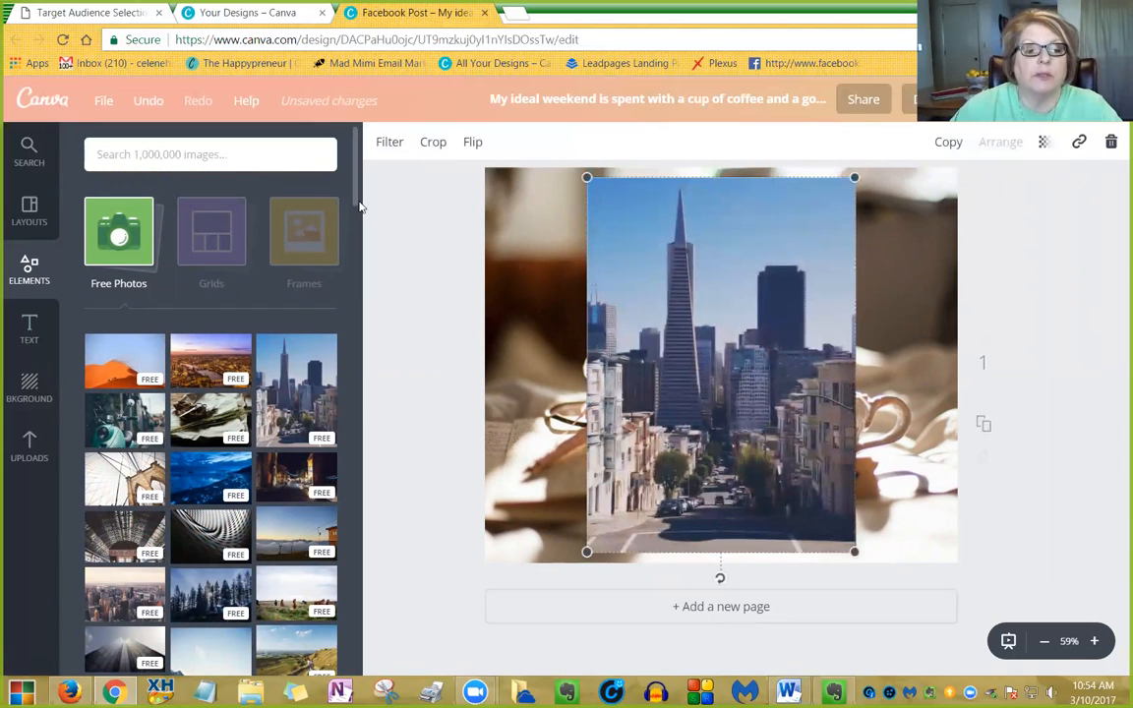
key("Delete")
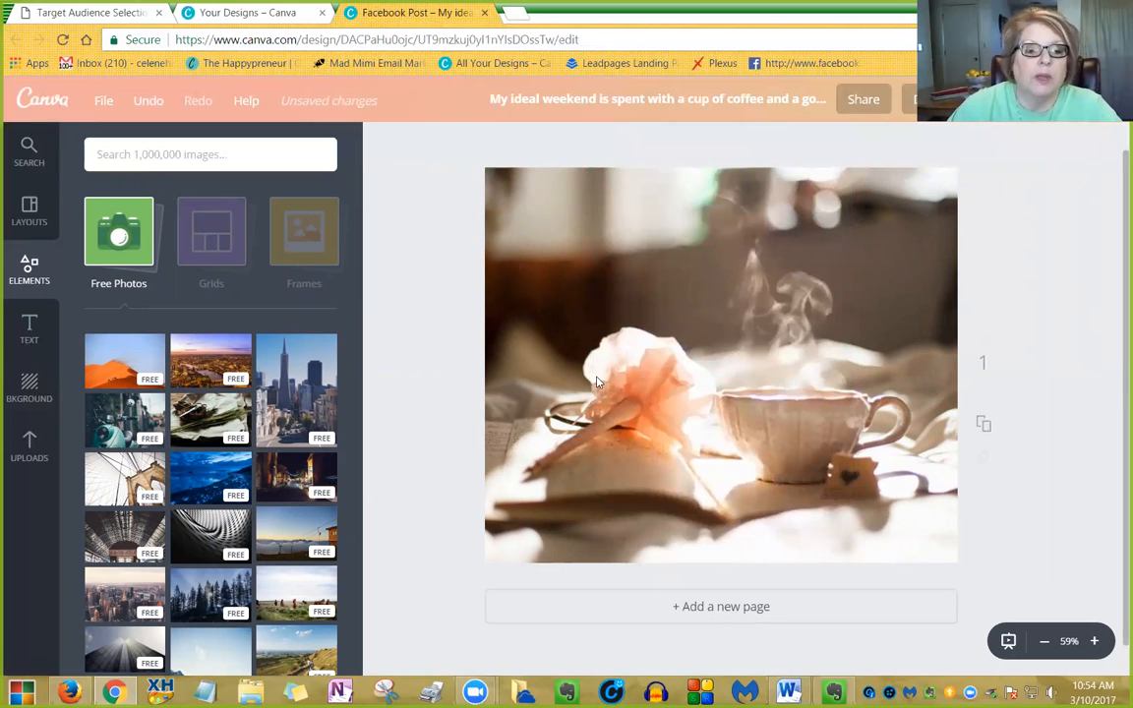
Step: Close the free photos and add the first square from the shapes over the teacup background
scroll(325, 433, "down", 10)
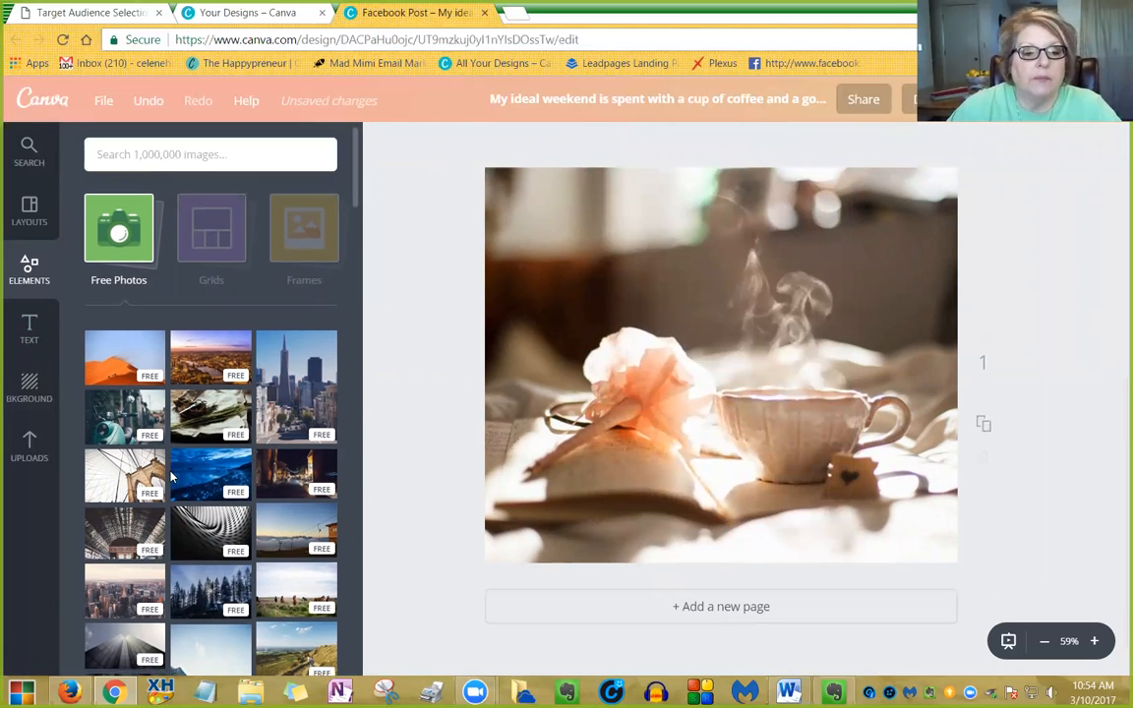
left_click(327, 194)
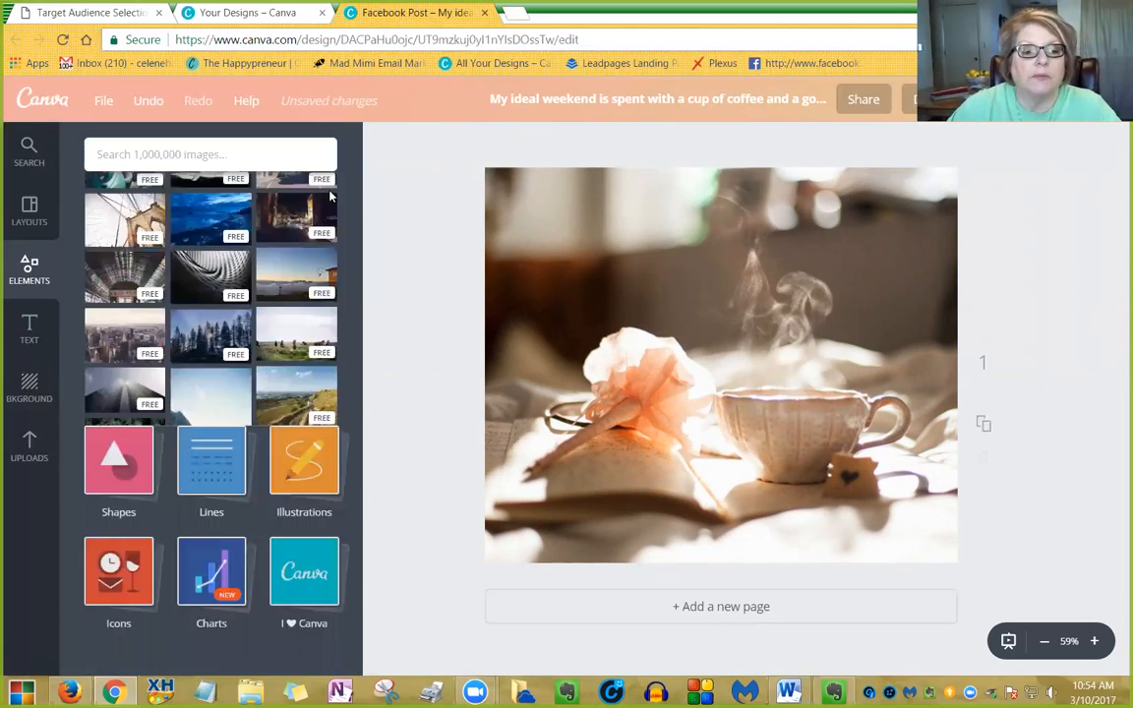
left_click(105, 360)
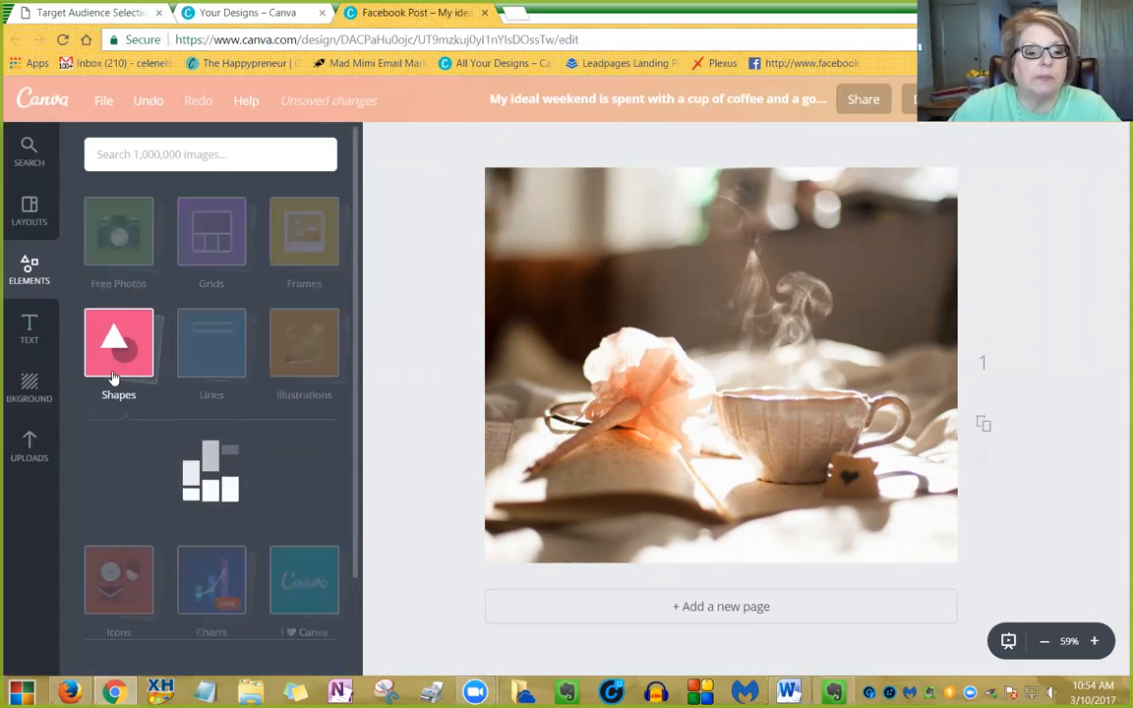
left_click(123, 475)
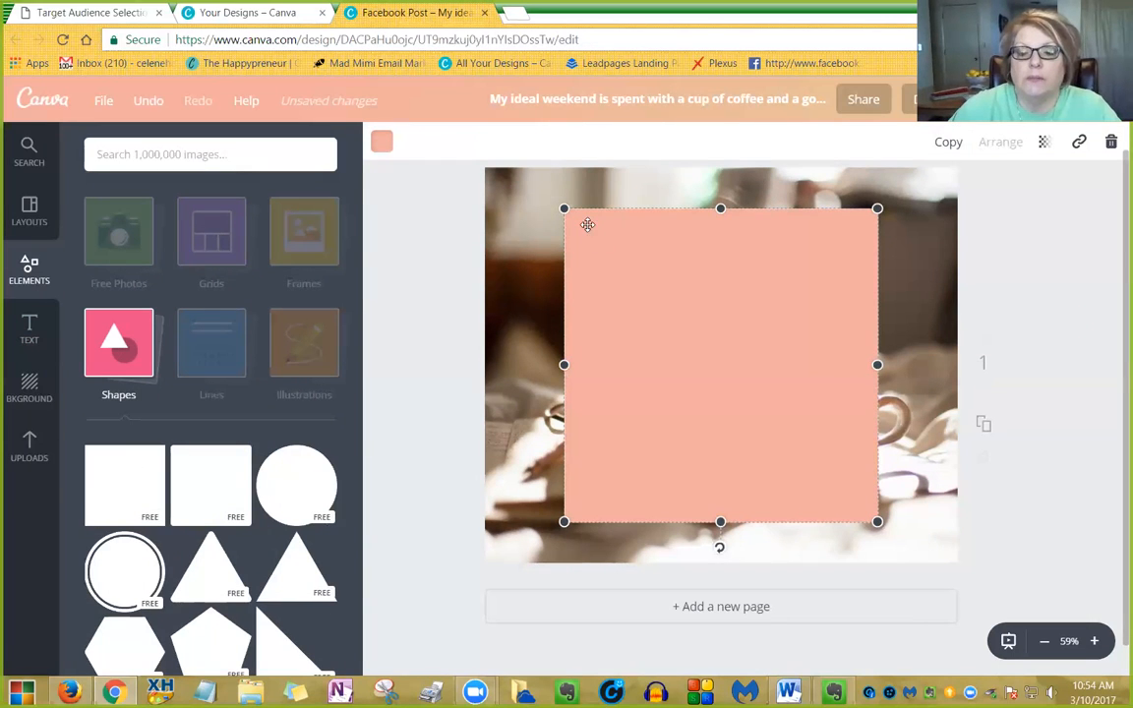
Step: Recolor the square with the teal brand color and make it semi-transparent so the teacup photo shows through
left_click(382, 142)
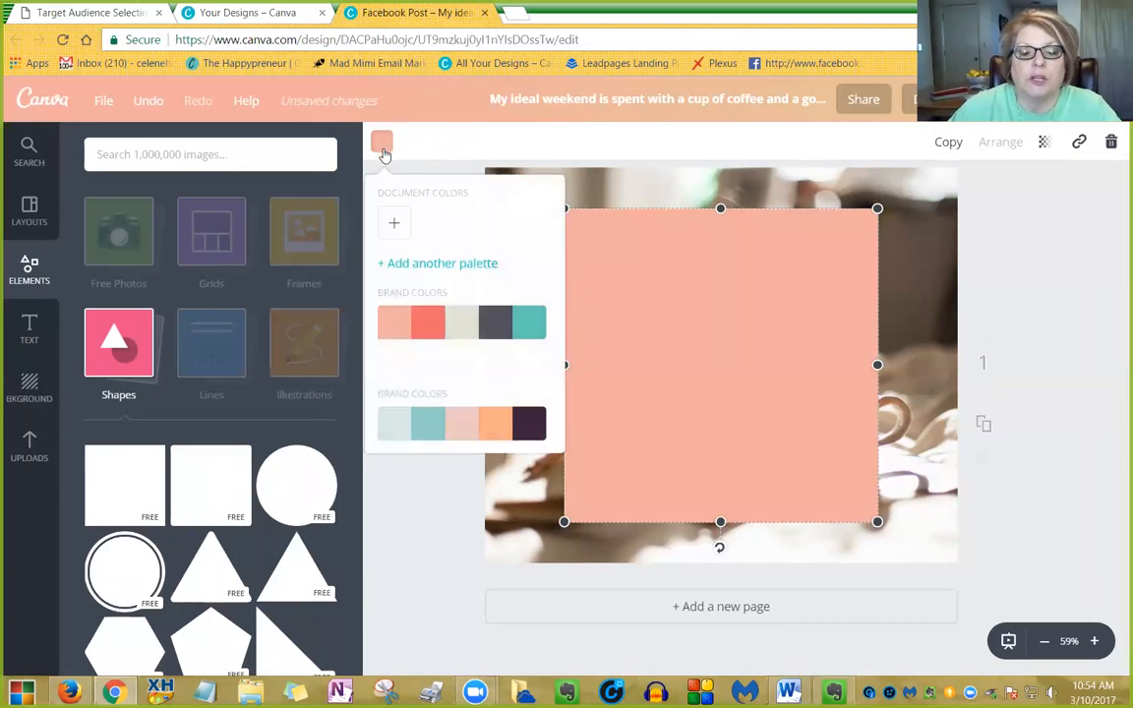
left_click(523, 337)
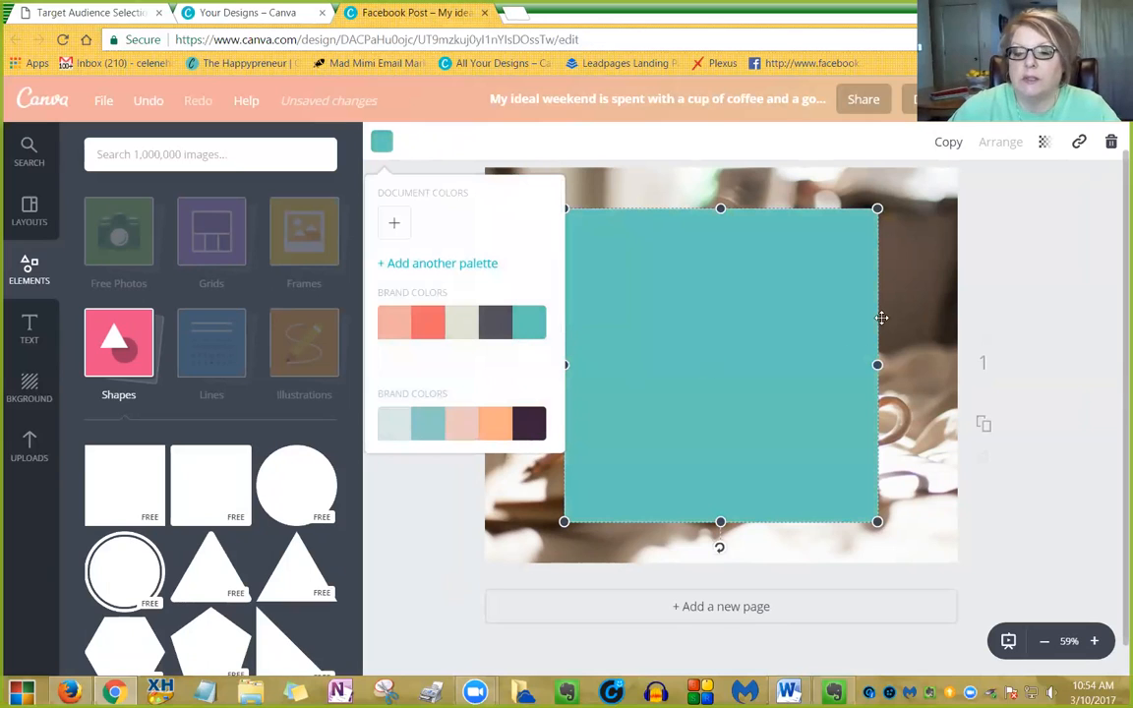
left_click(1058, 245)
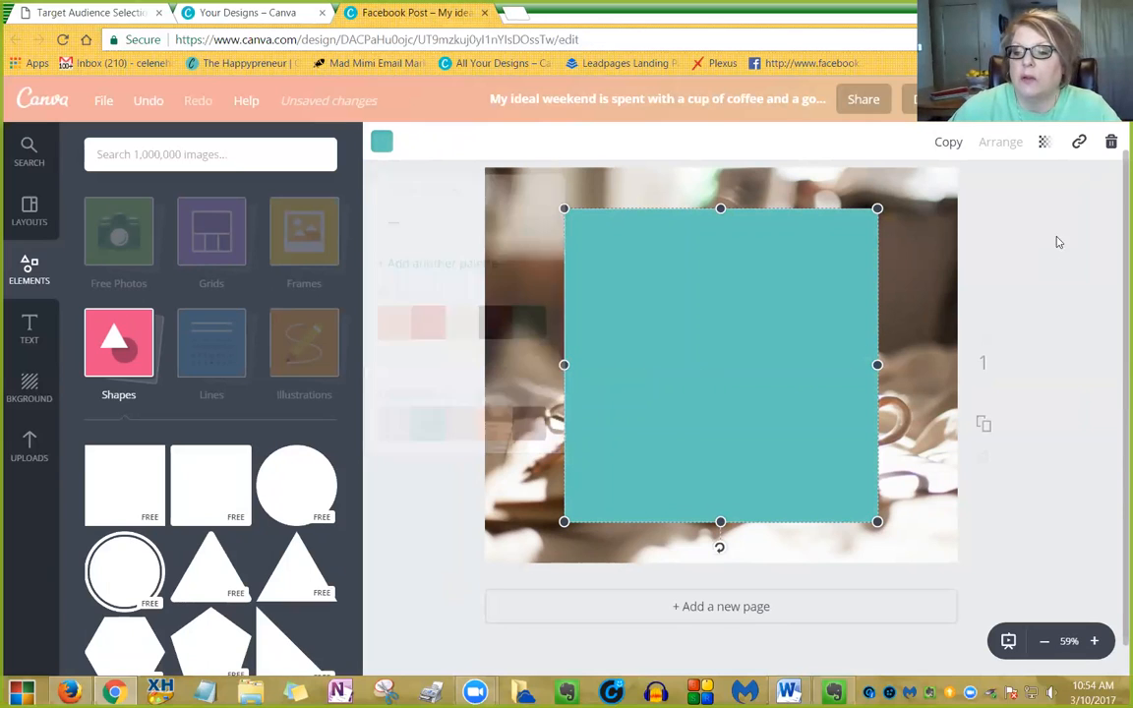
left_click(1044, 143)
left_click_drag(1015, 197, 953, 211)
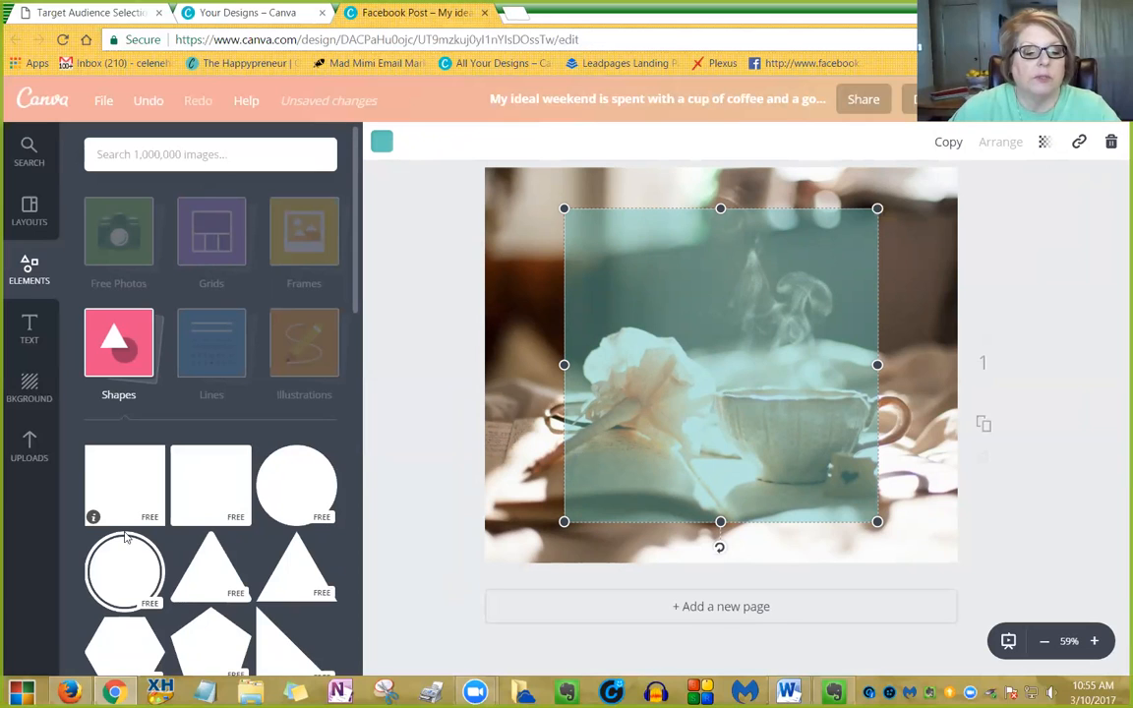
Step: Add the circle with an outer ring over the teal square and recolor it with the teal brand color
left_click(127, 566)
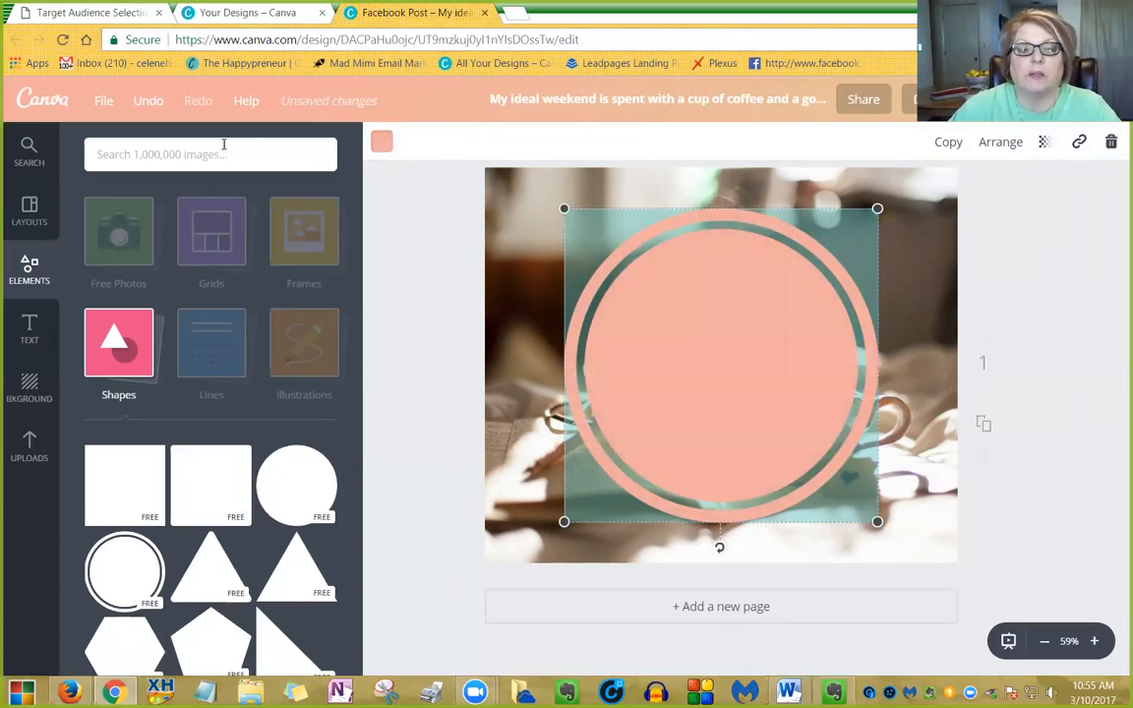
left_click(381, 142)
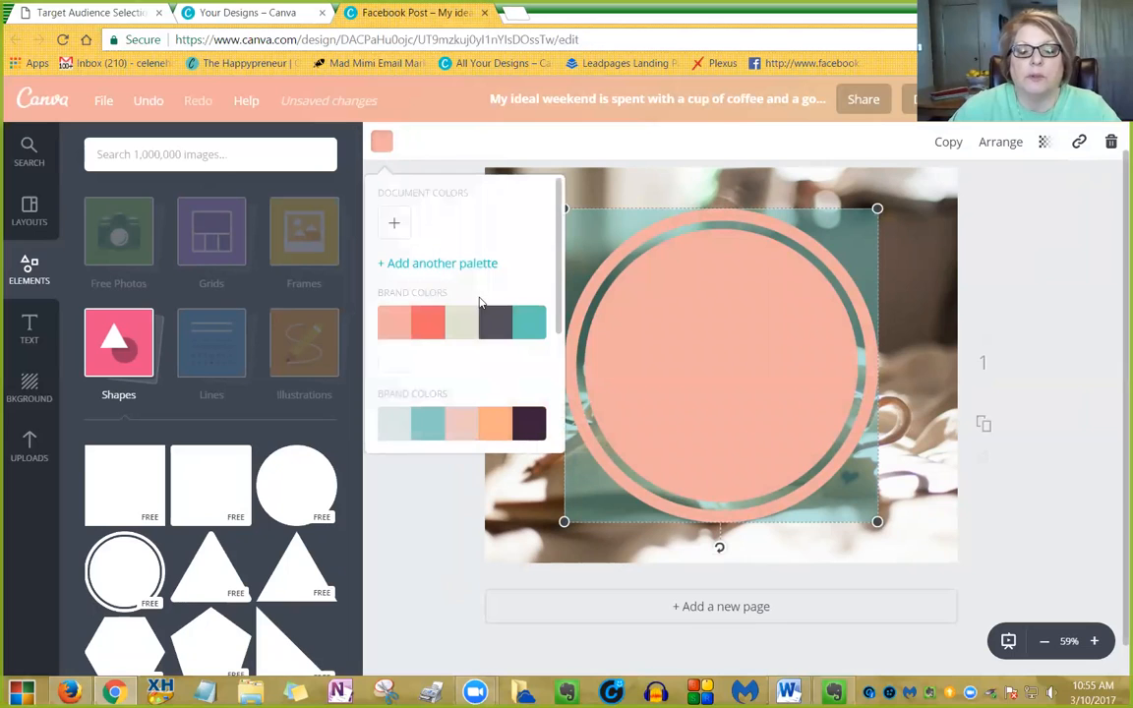
left_click(535, 323)
left_click(1045, 141)
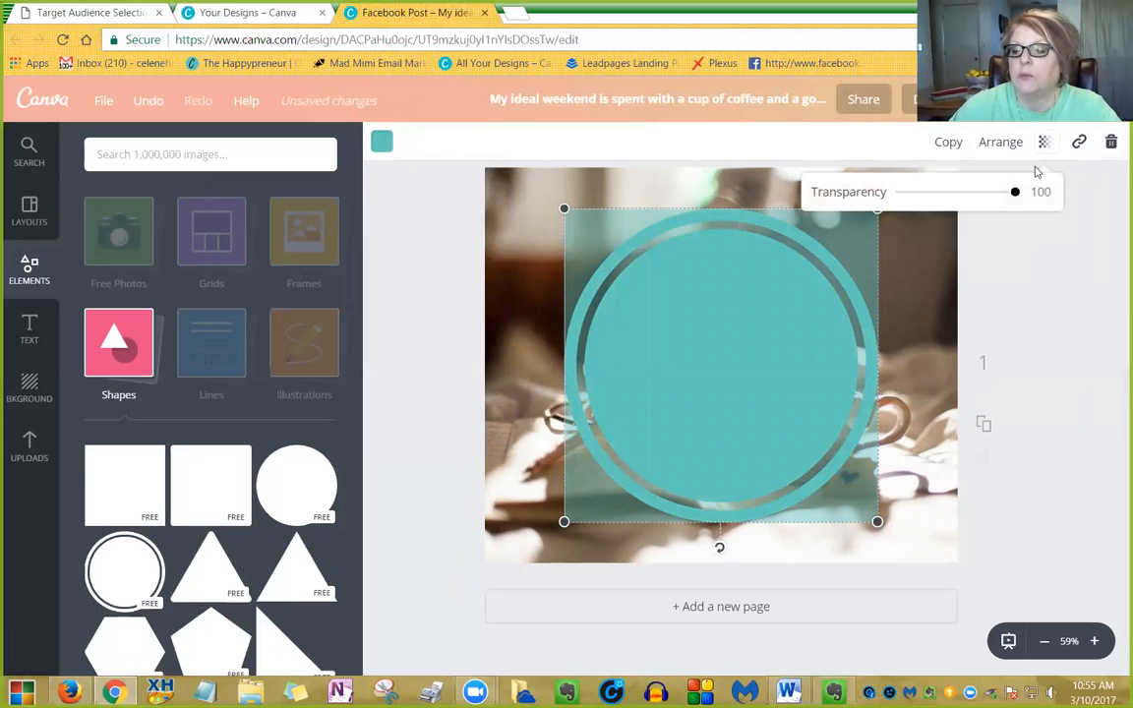
left_click(1044, 144)
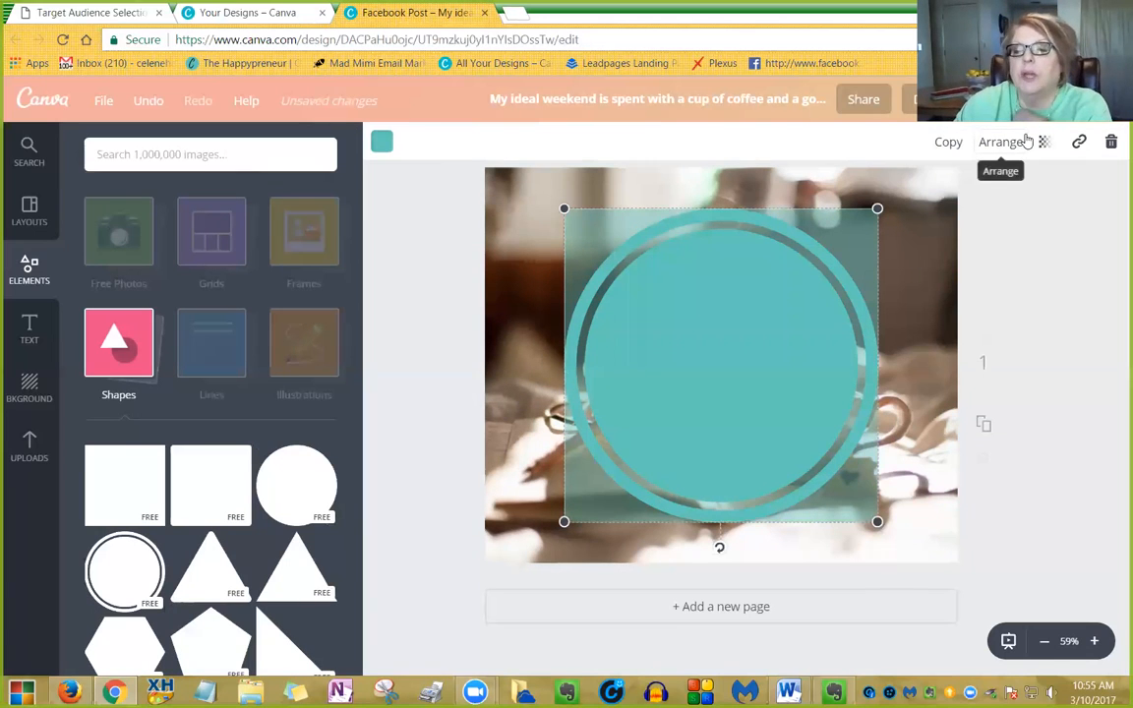
Step: Try the coral brand color on the ringed circle and return it to teal
left_click(383, 144)
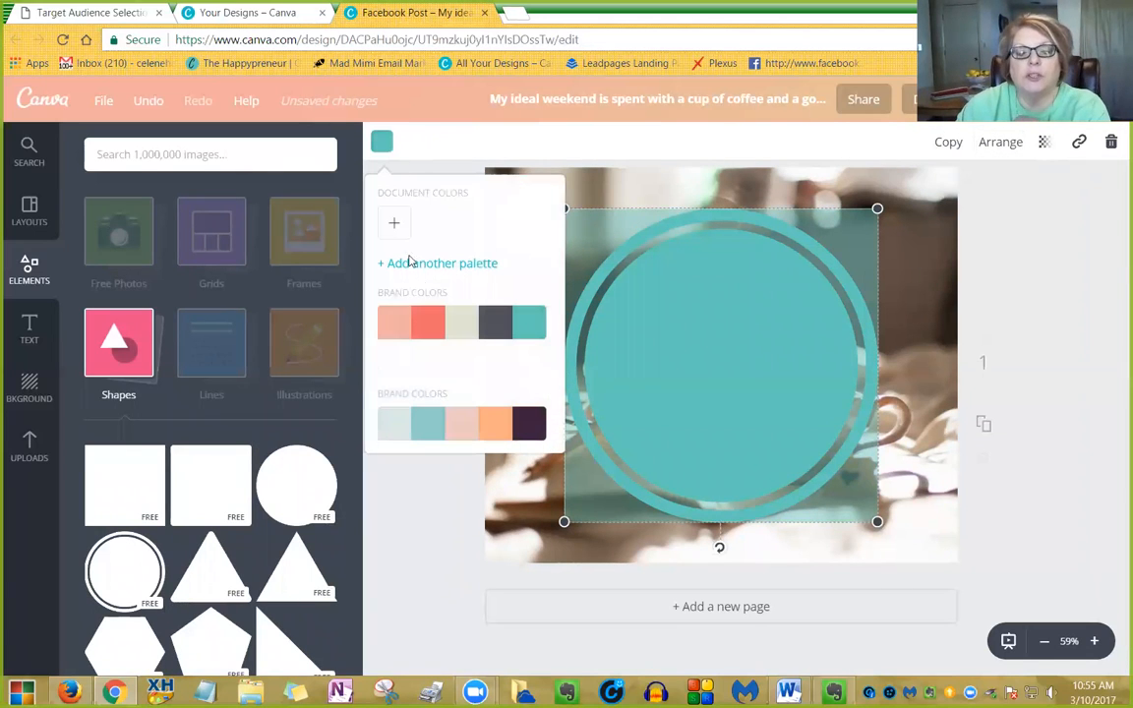
left_click(429, 333)
left_click(529, 321)
left_click(1033, 321)
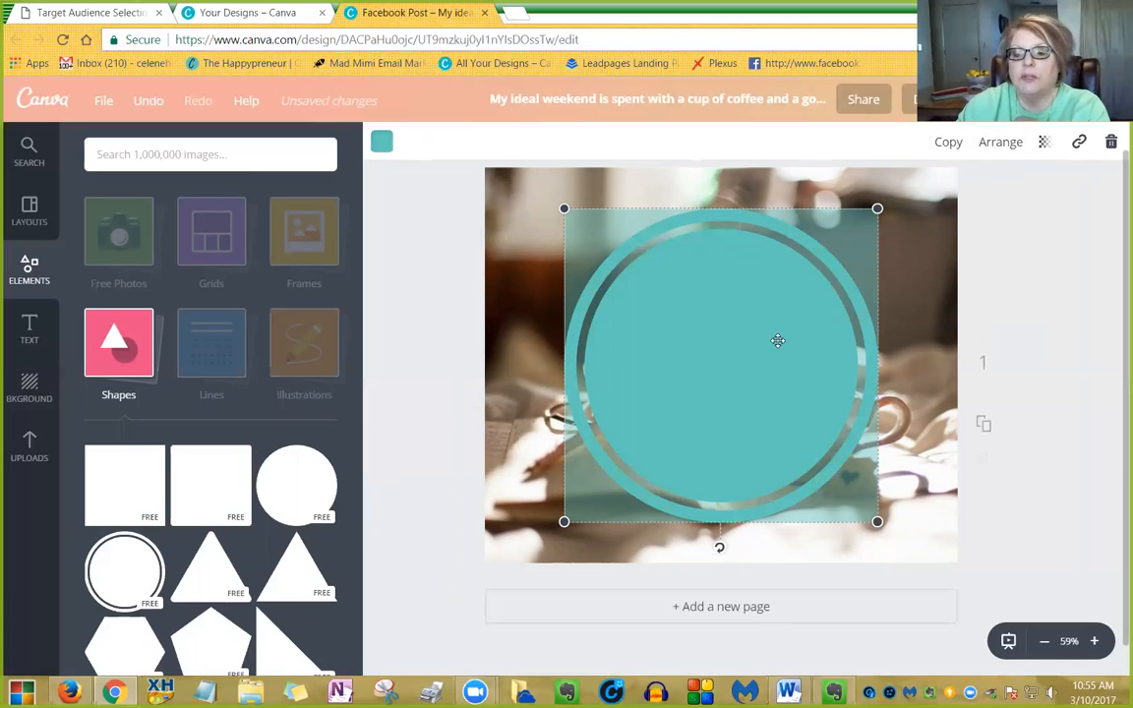
Step: Try out a duplicate of the ringed circle shifted past the page's right edge, and delete the duplicate
left_click(946, 148)
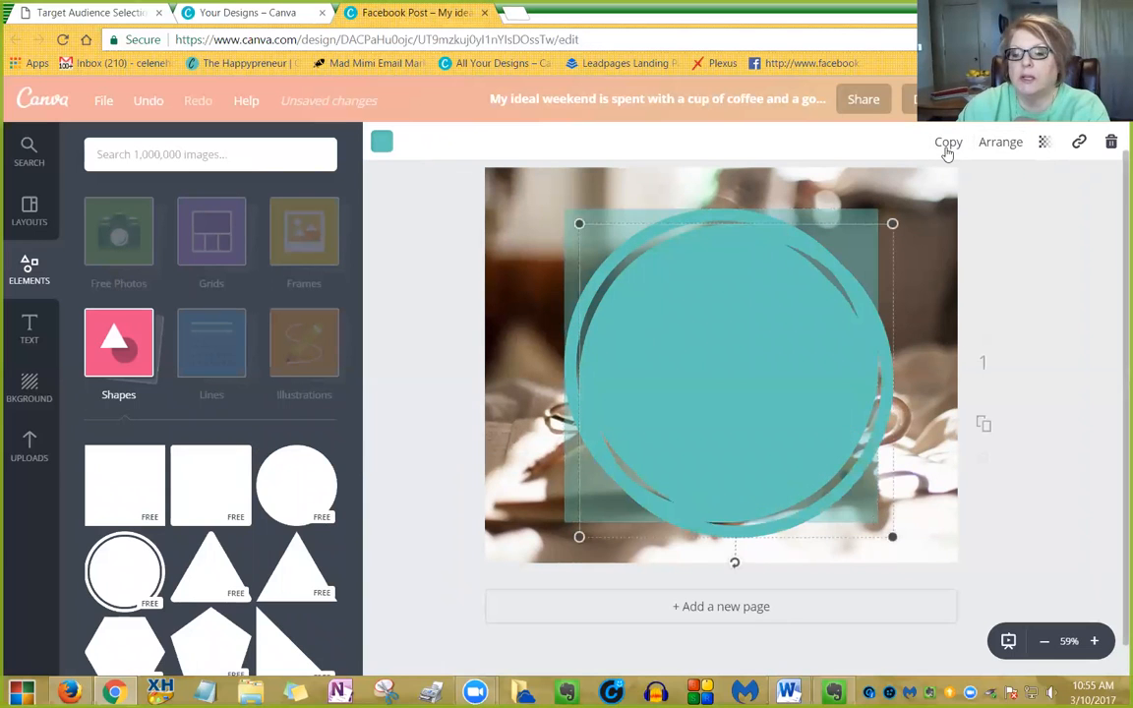
left_click_drag(834, 406, 969, 398)
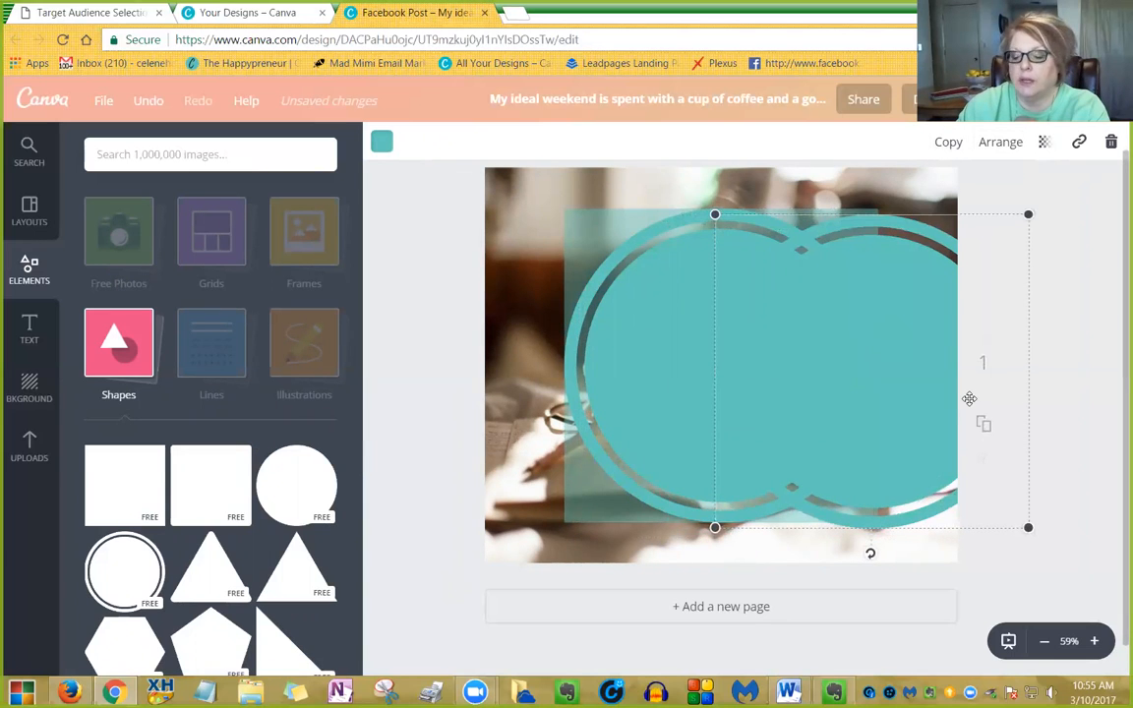
key("Delete")
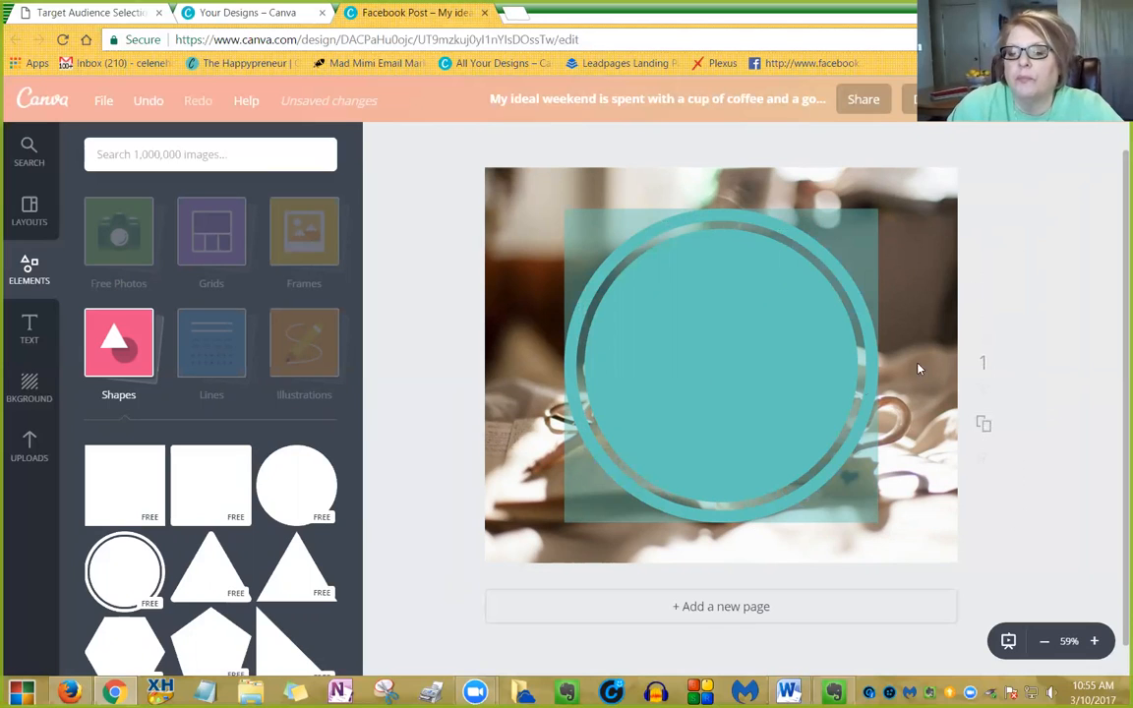
Step: Send the ringed circle back one layer and bring it forward again
left_click(860, 391)
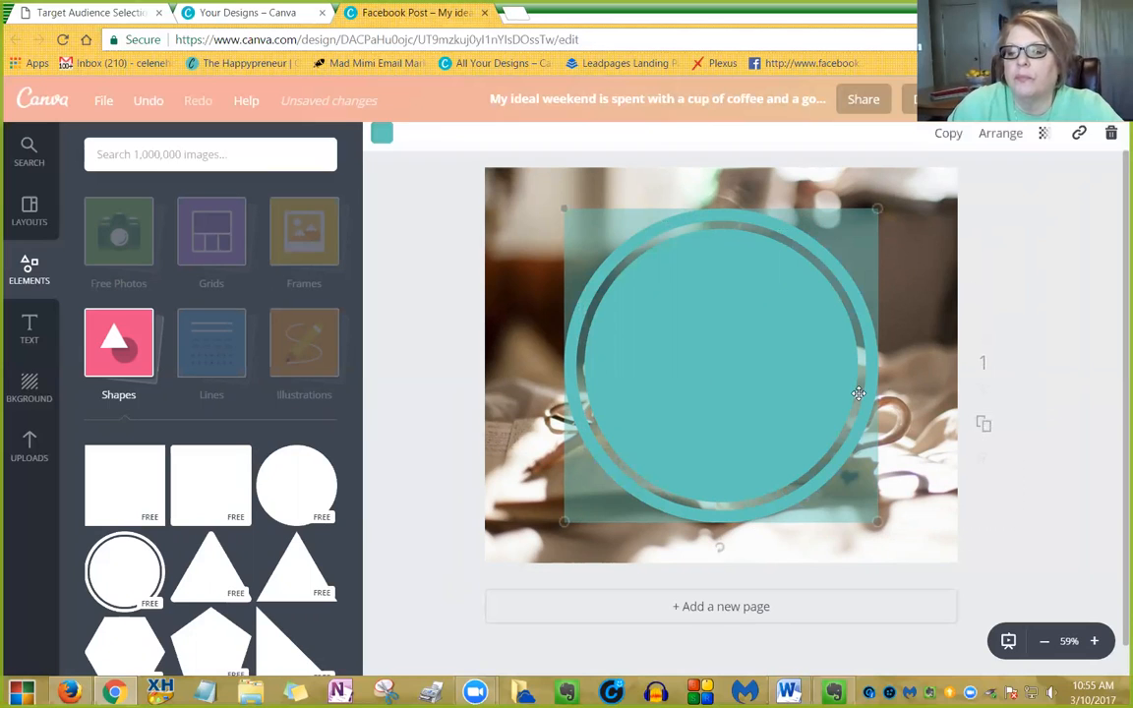
left_click(997, 144)
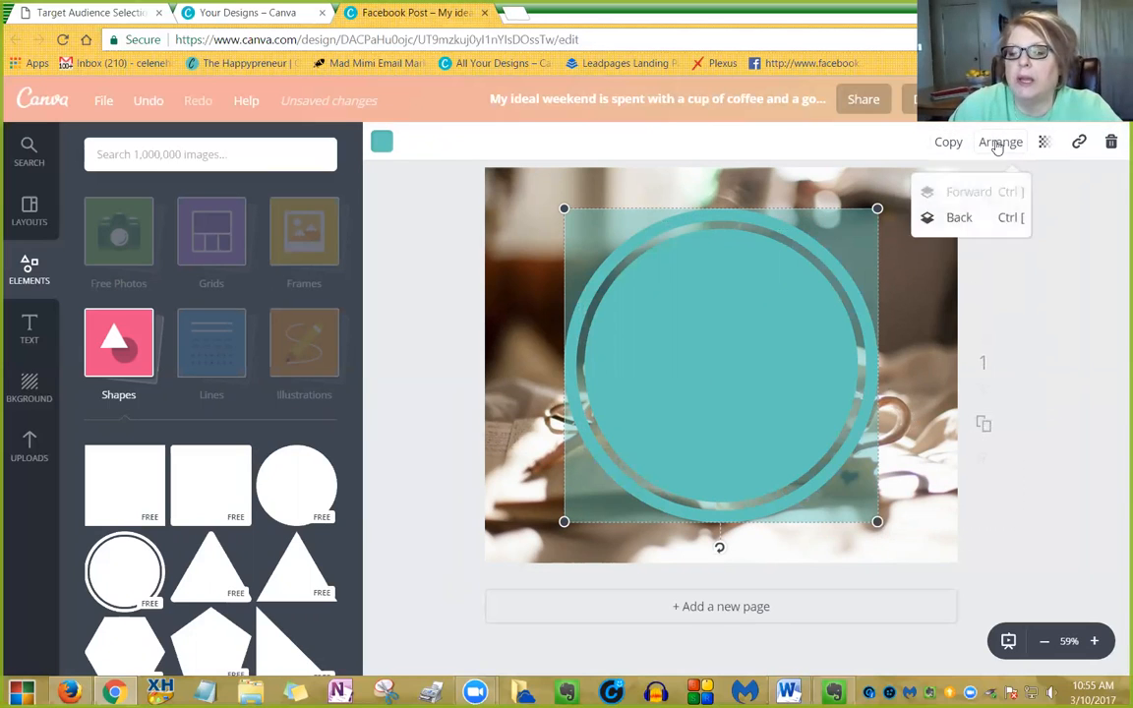
left_click(957, 220)
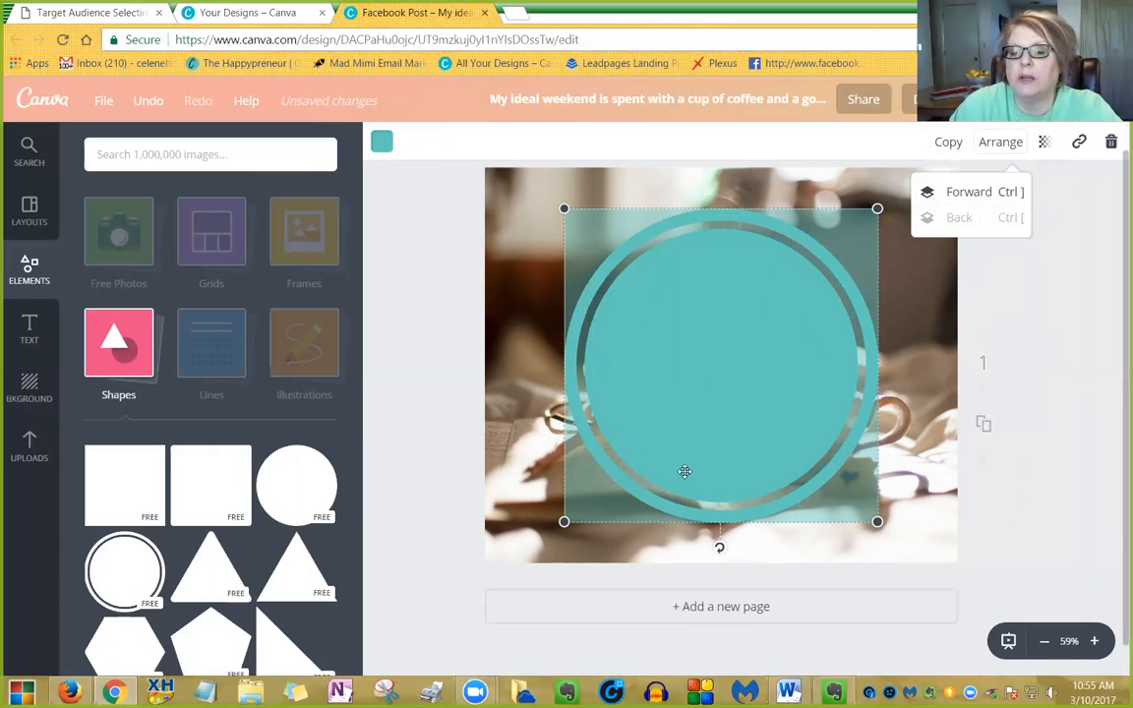
left_click(964, 191)
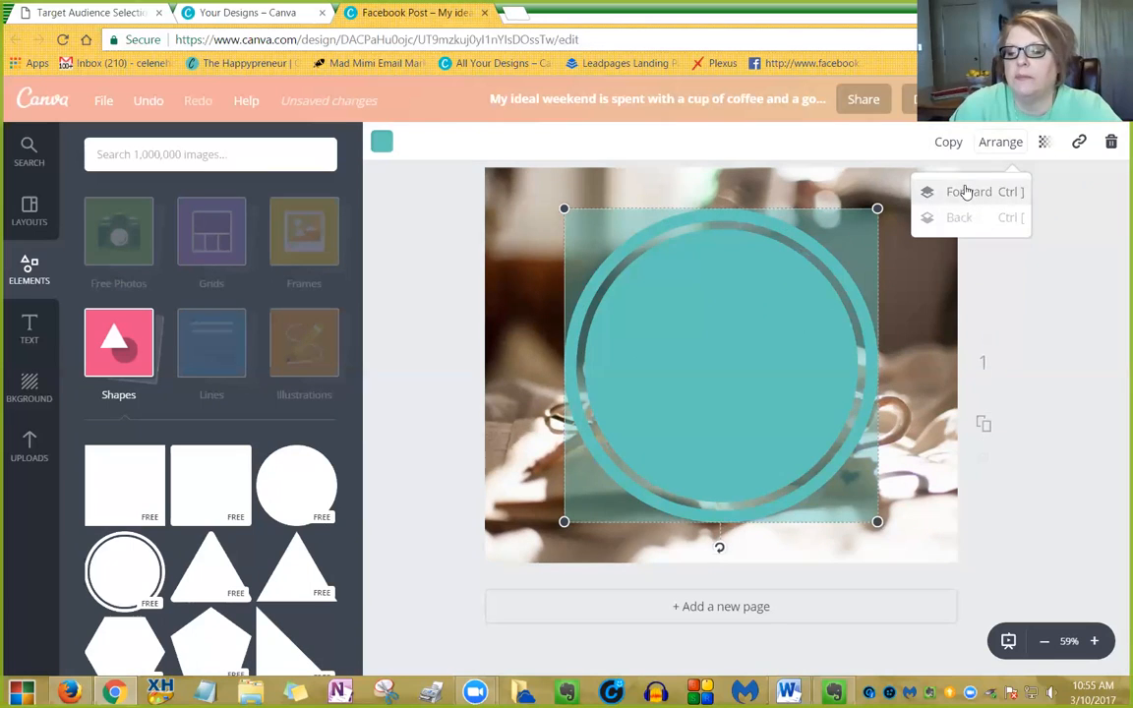
Step: Make the ringed circle semi-transparent and recolor it with the pale gray-beige brand color
left_click(1045, 143)
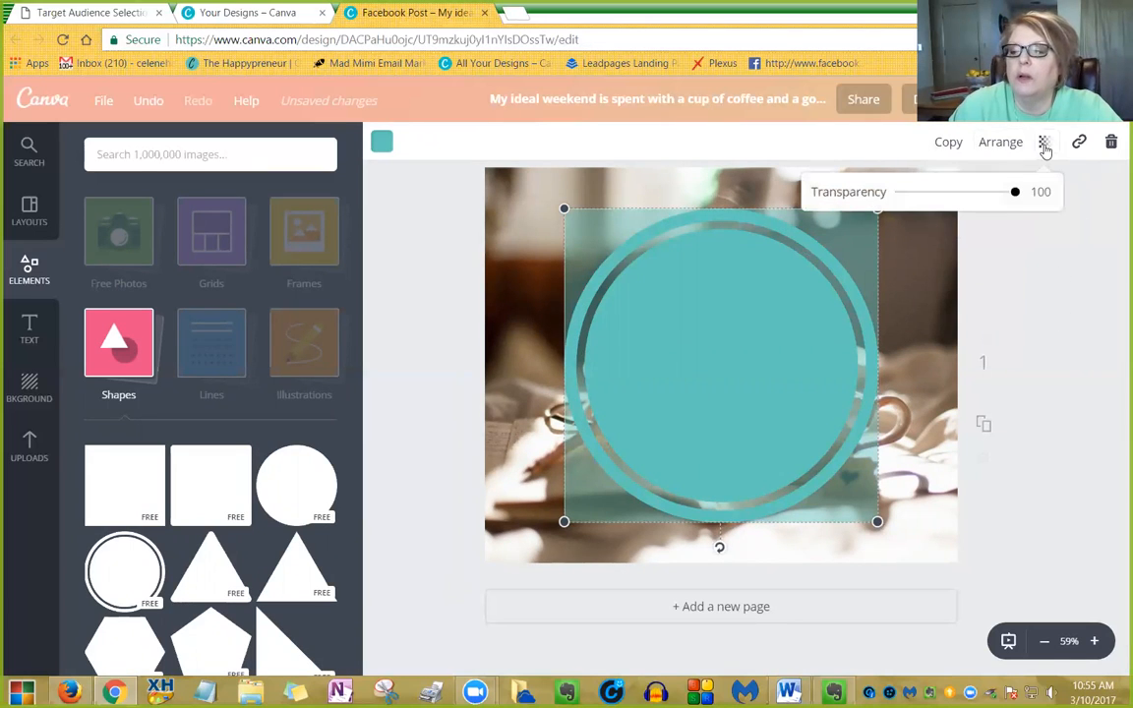
left_click_drag(1015, 195, 966, 204)
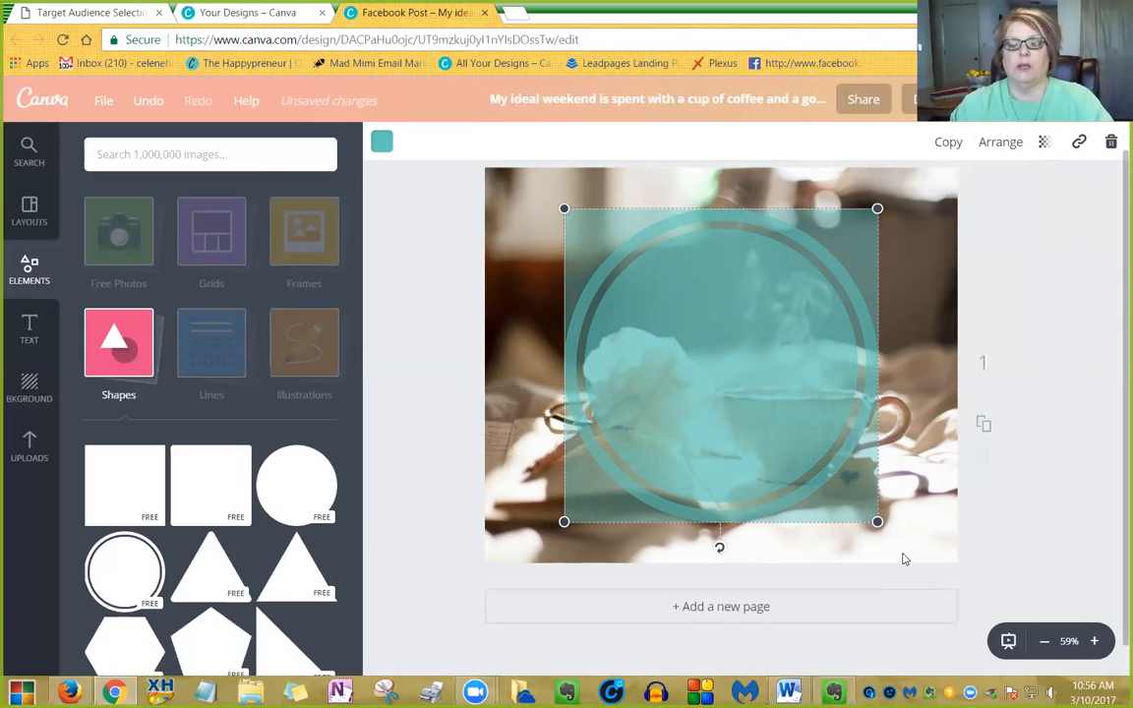
left_click(381, 142)
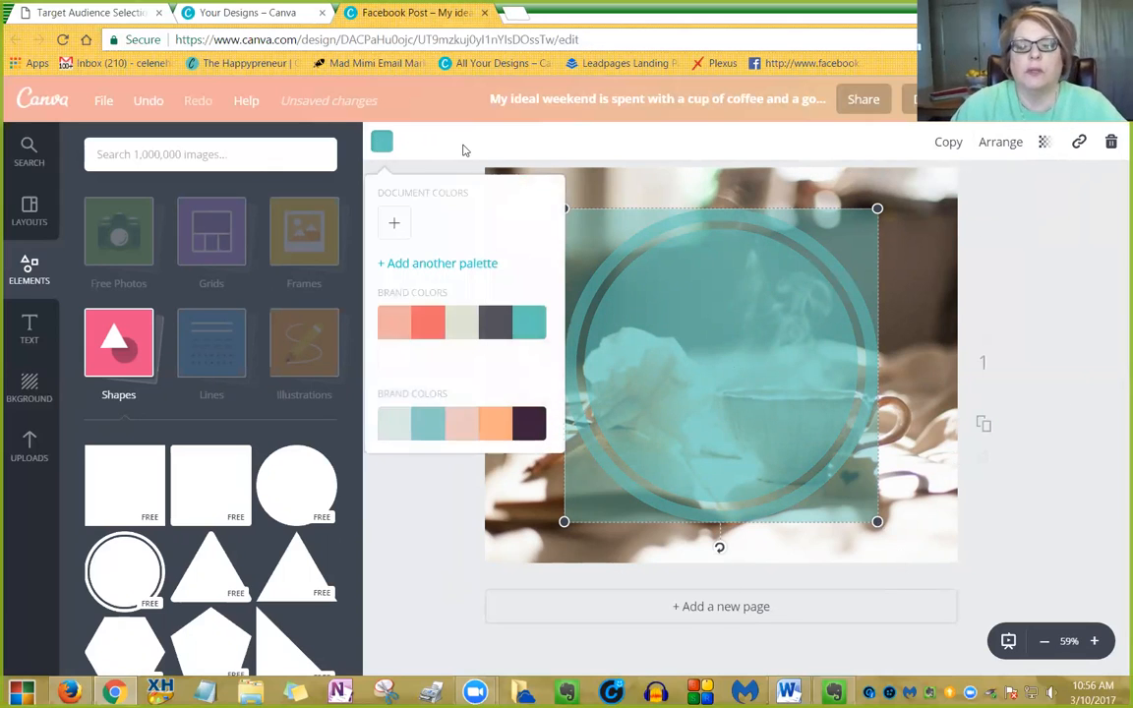
left_click(459, 328)
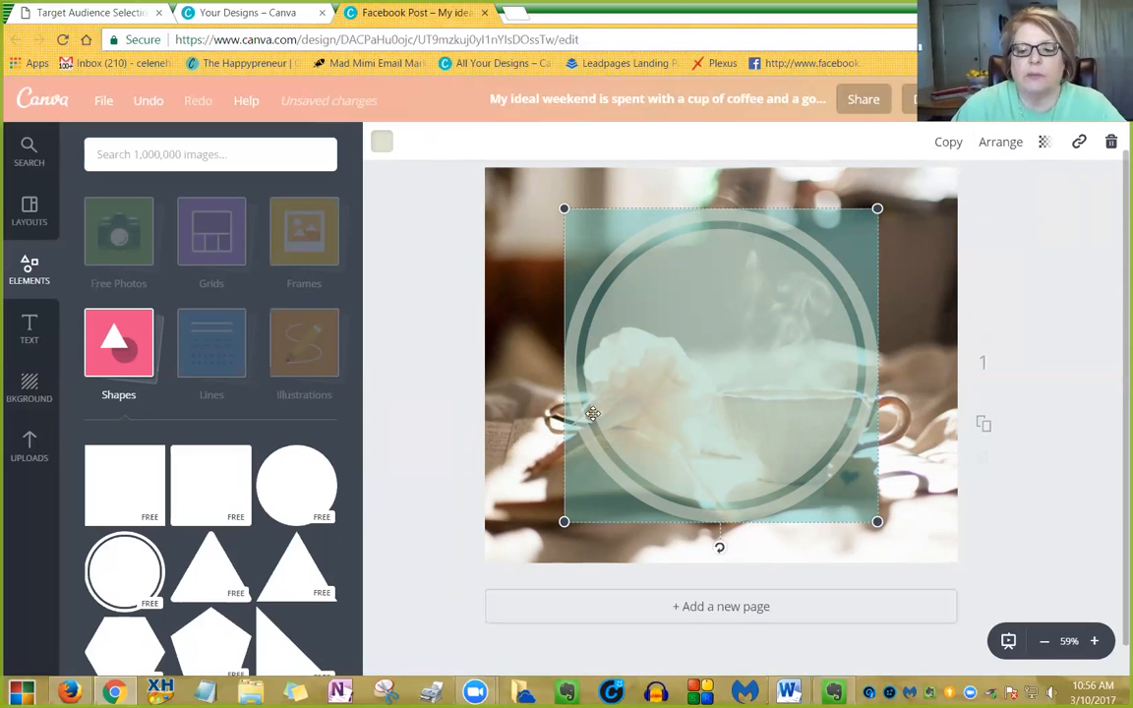
Step: Add a brand-font heading and a subheading, and place the subheading above the heading inside the circle
left_click(31, 325)
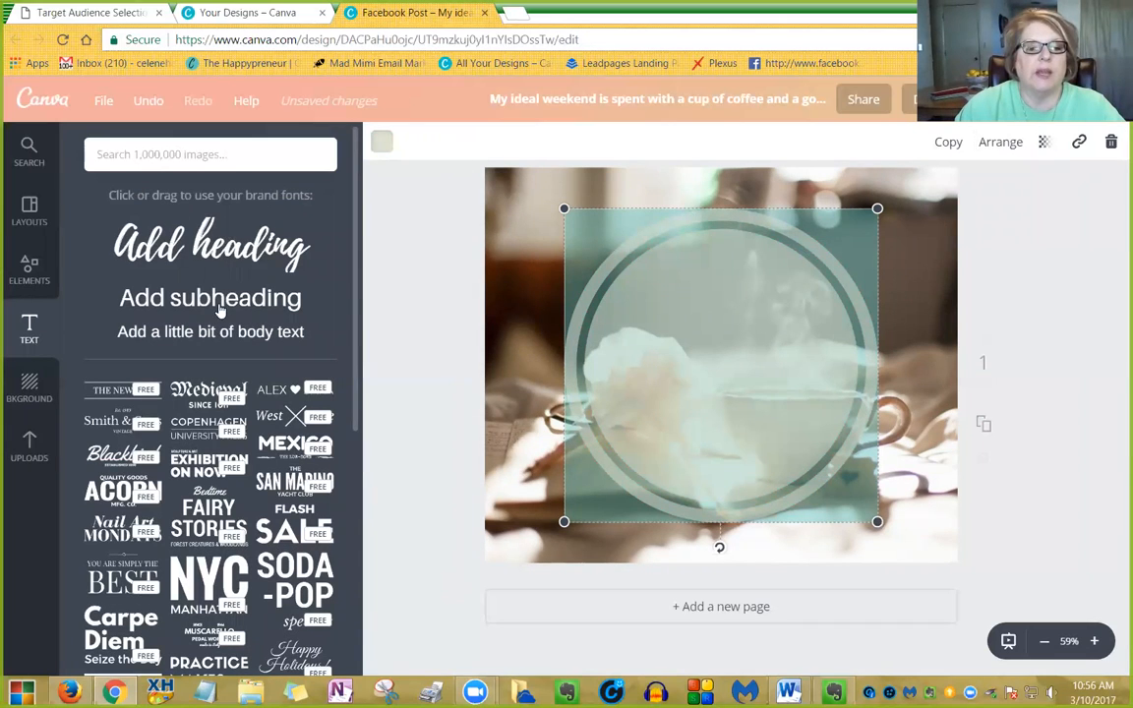
left_click(183, 232)
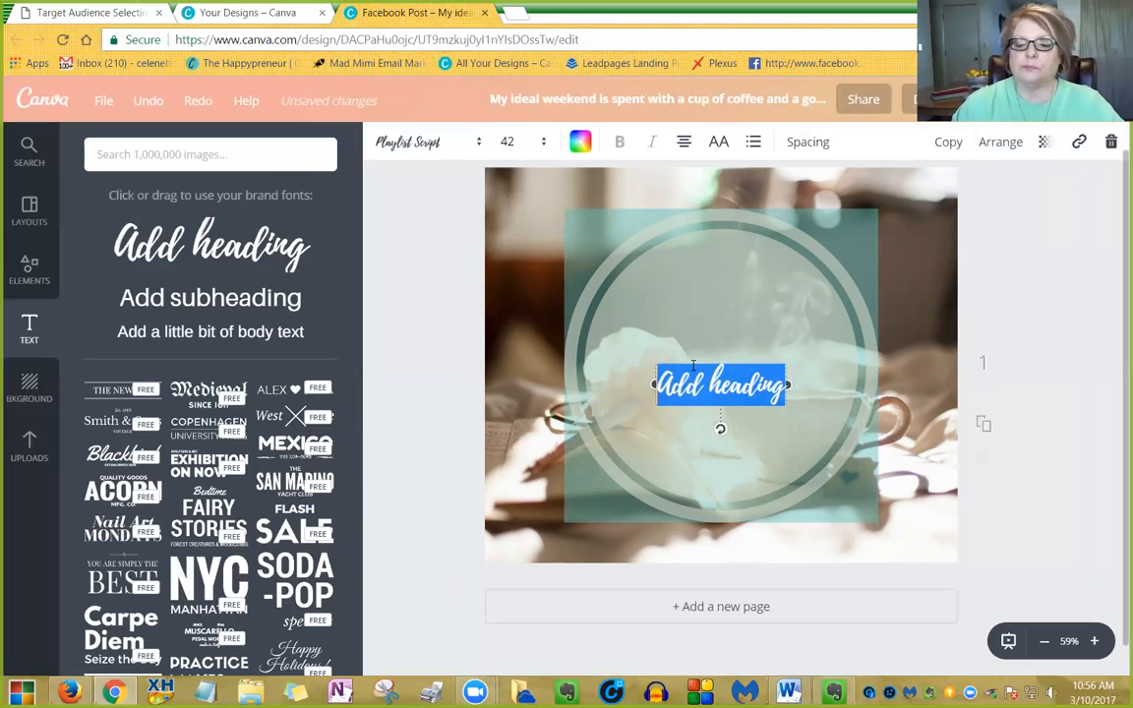
left_click(217, 300)
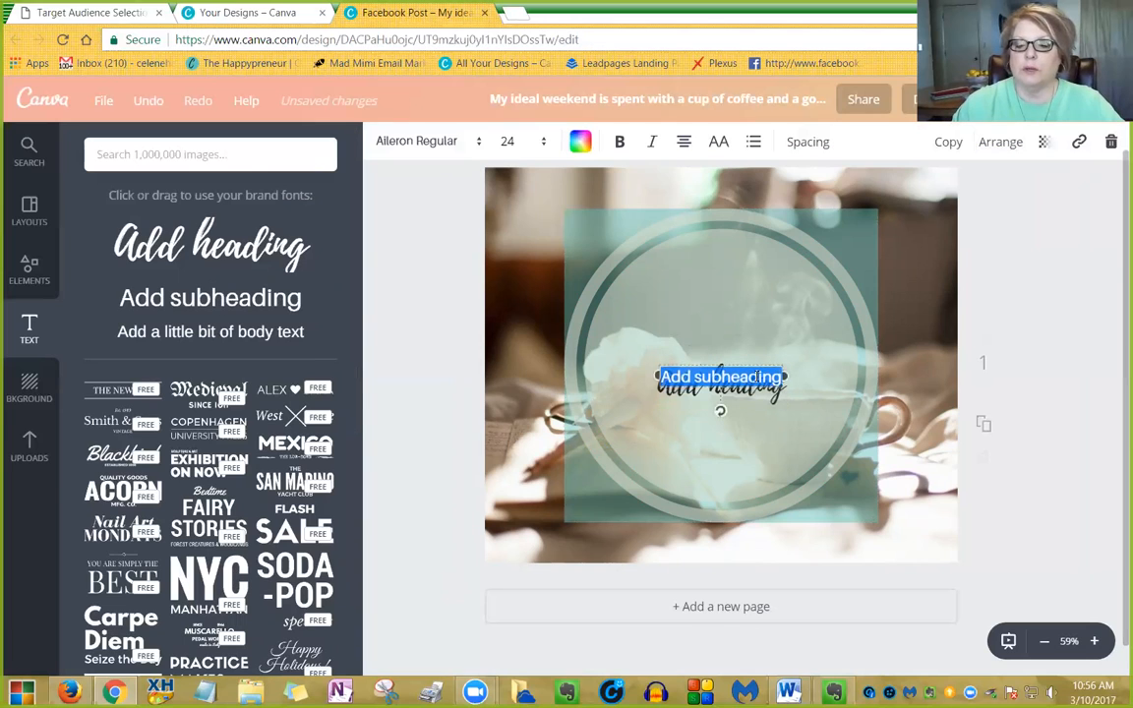
left_click_drag(751, 366, 752, 269)
Step: Replace the subheading's placeholder text with the owner's first name in possessive form
left_click(696, 291)
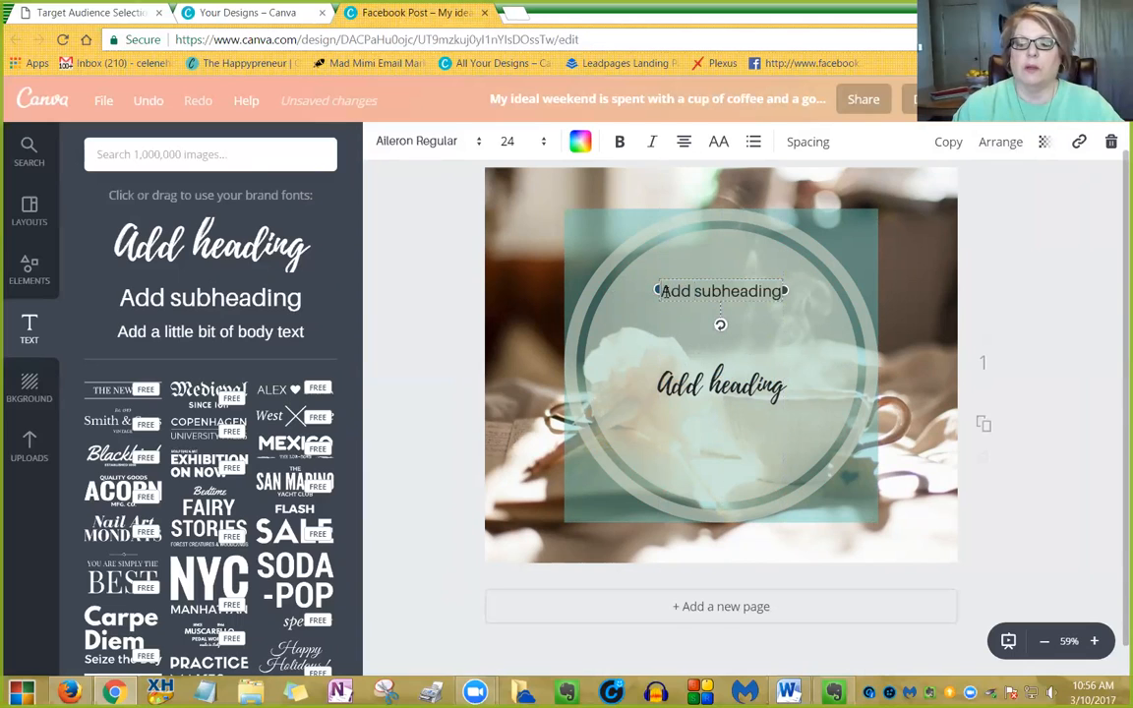
left_click_drag(660, 291, 800, 288)
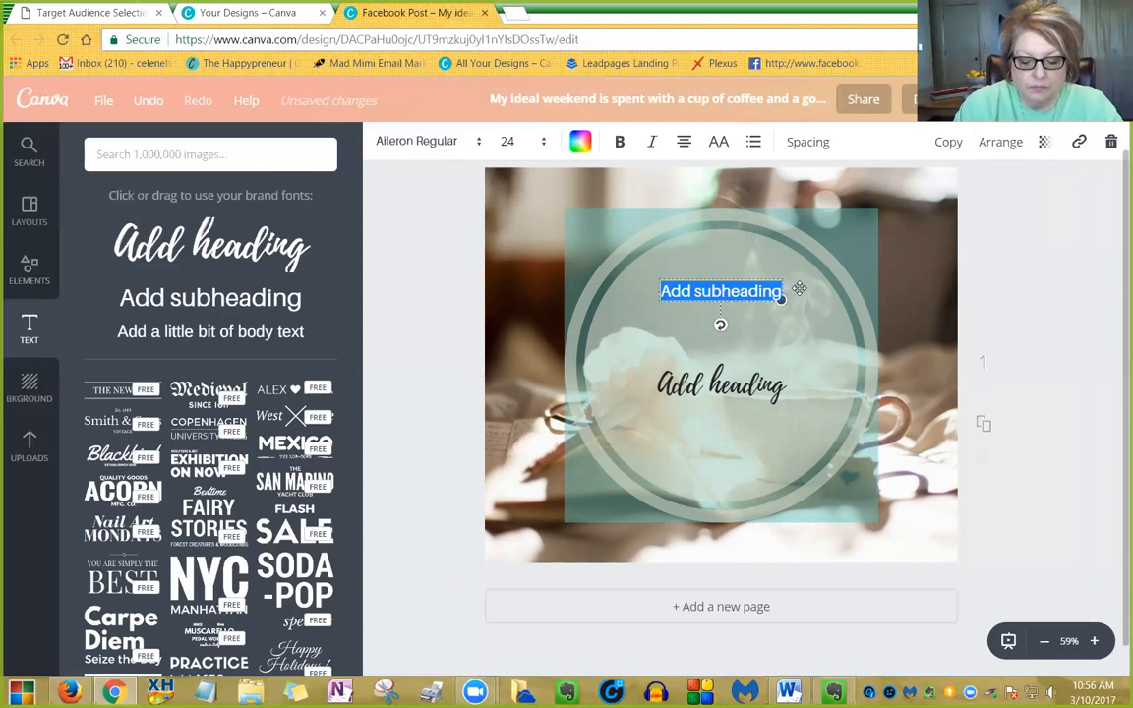
type("Celene's")
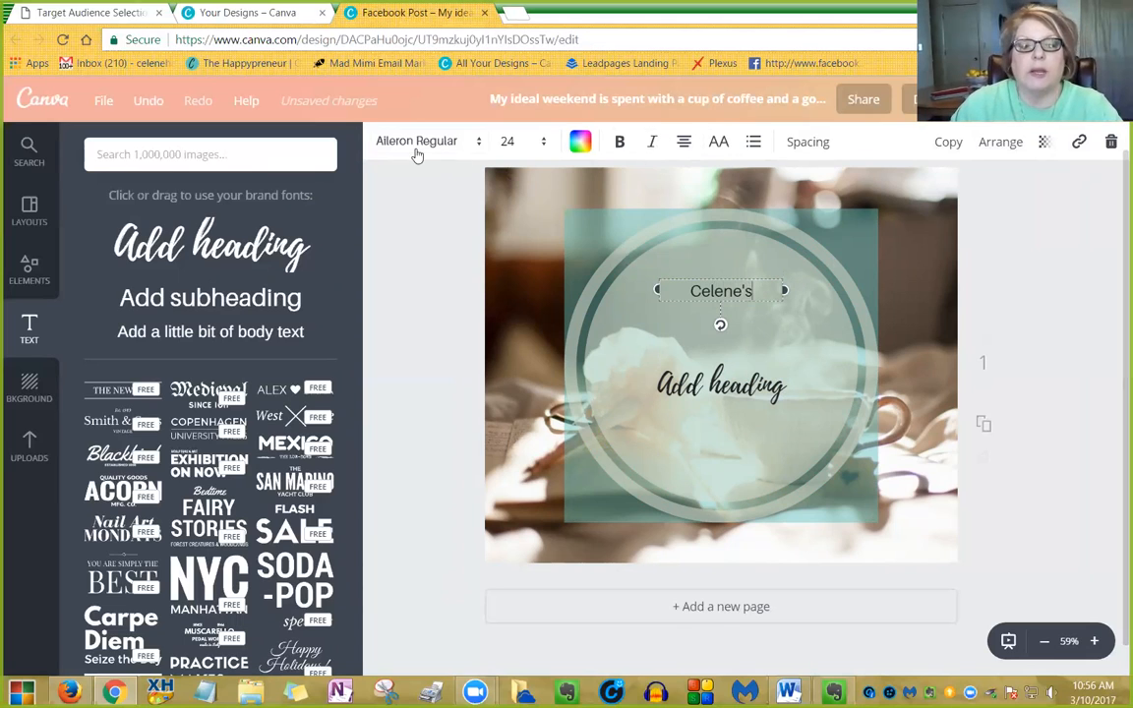
Step: Set the subheading's font size to 36 and its color to white
left_click(507, 146)
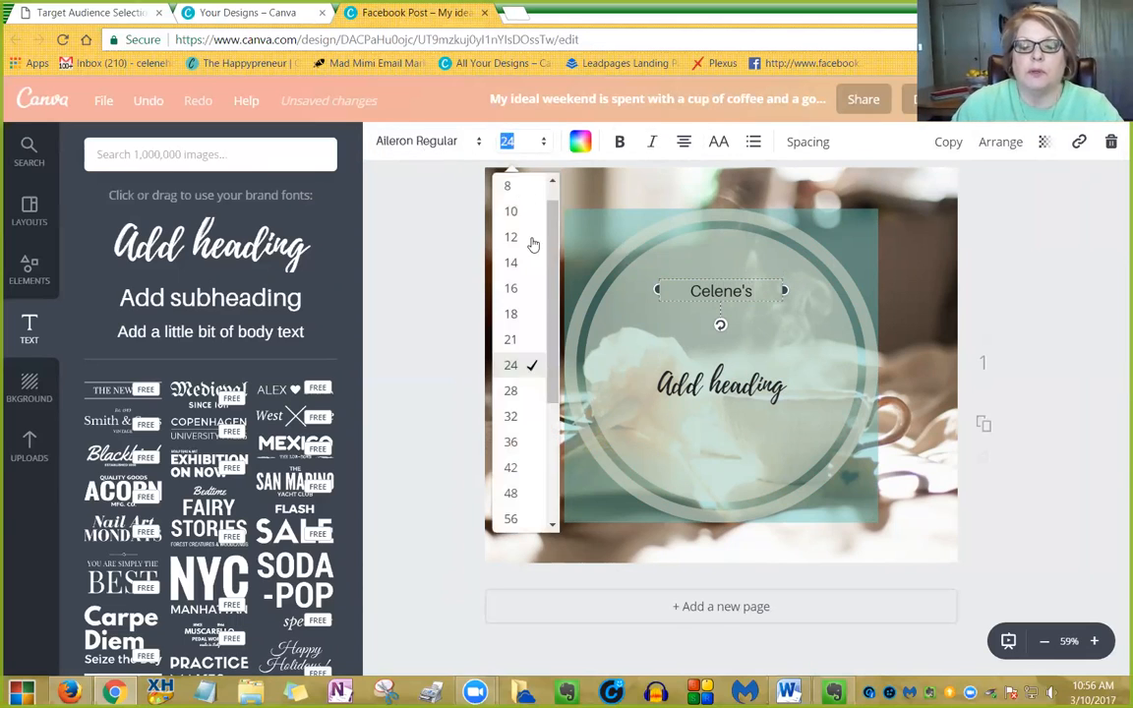
left_click(526, 439)
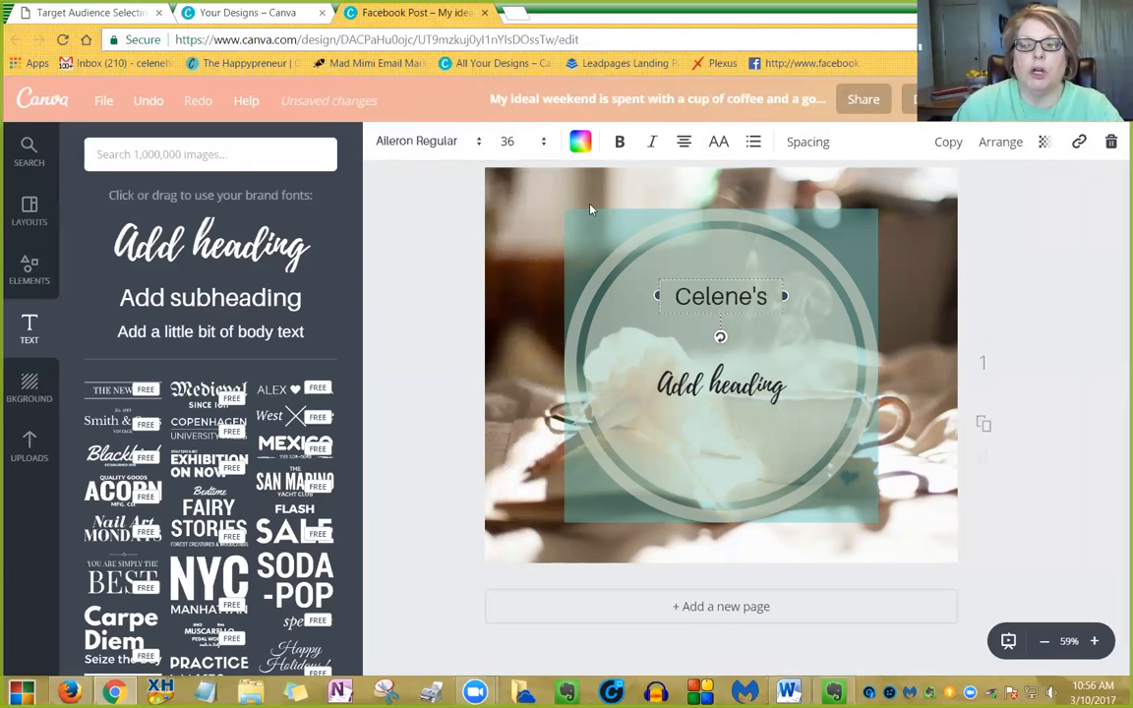
left_click(581, 144)
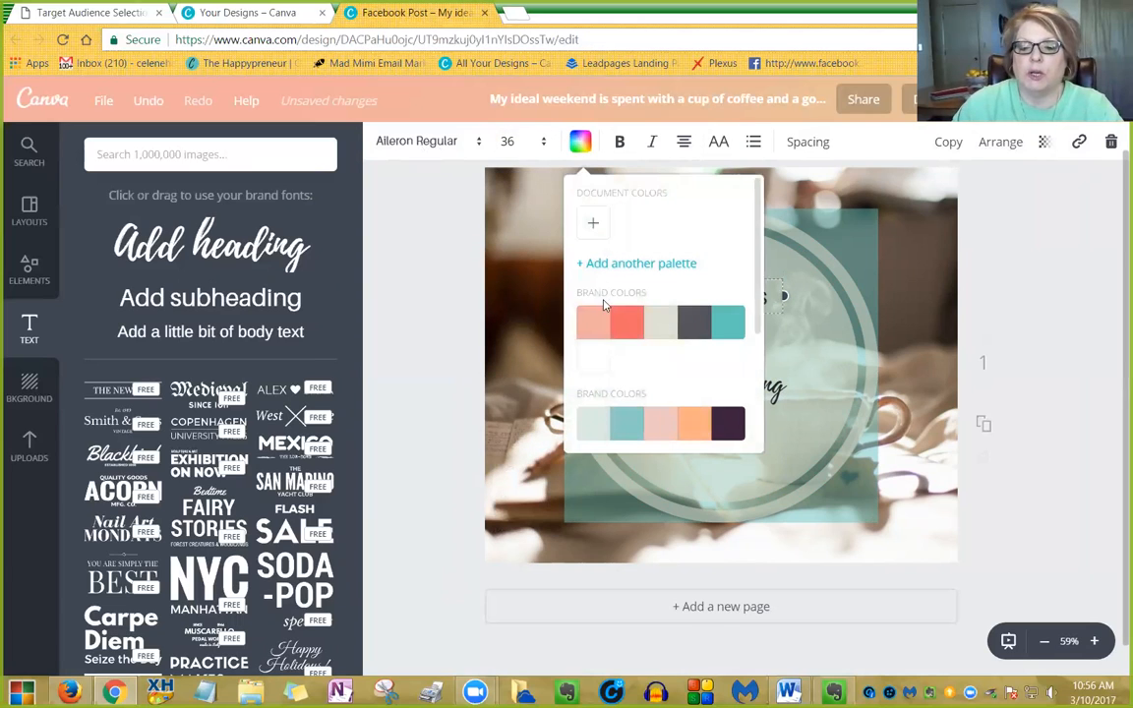
left_click(827, 303)
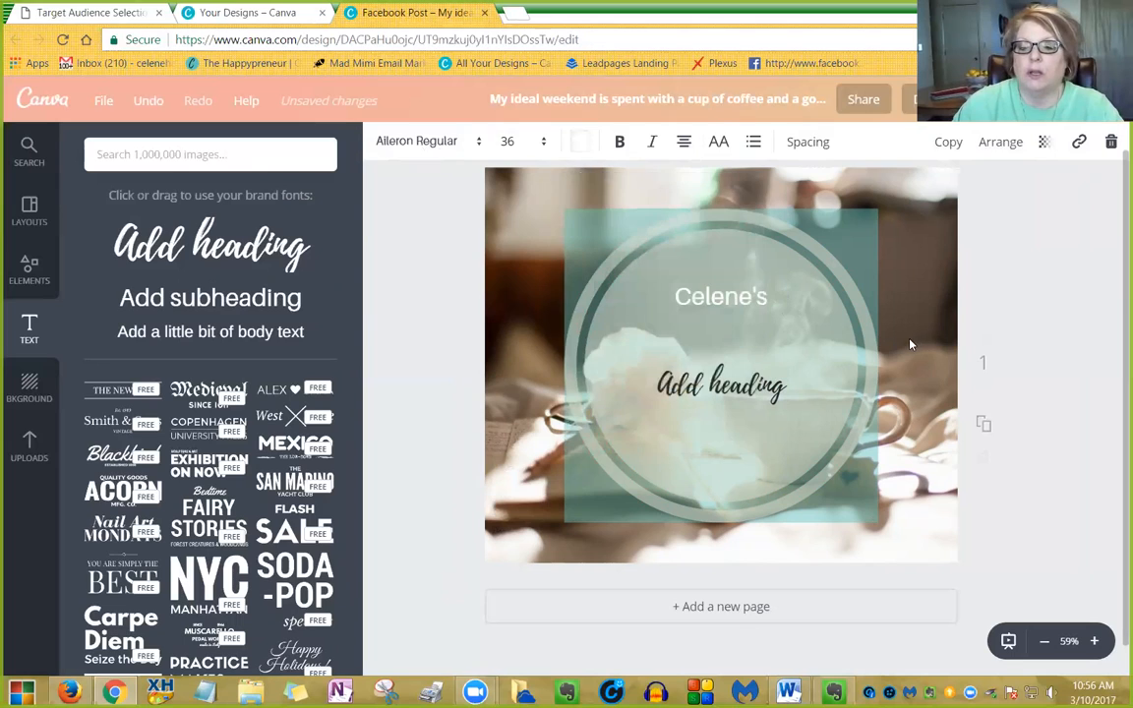
Step: Recolor the heading text with the coral brand color after trying it in white
left_click(721, 384)
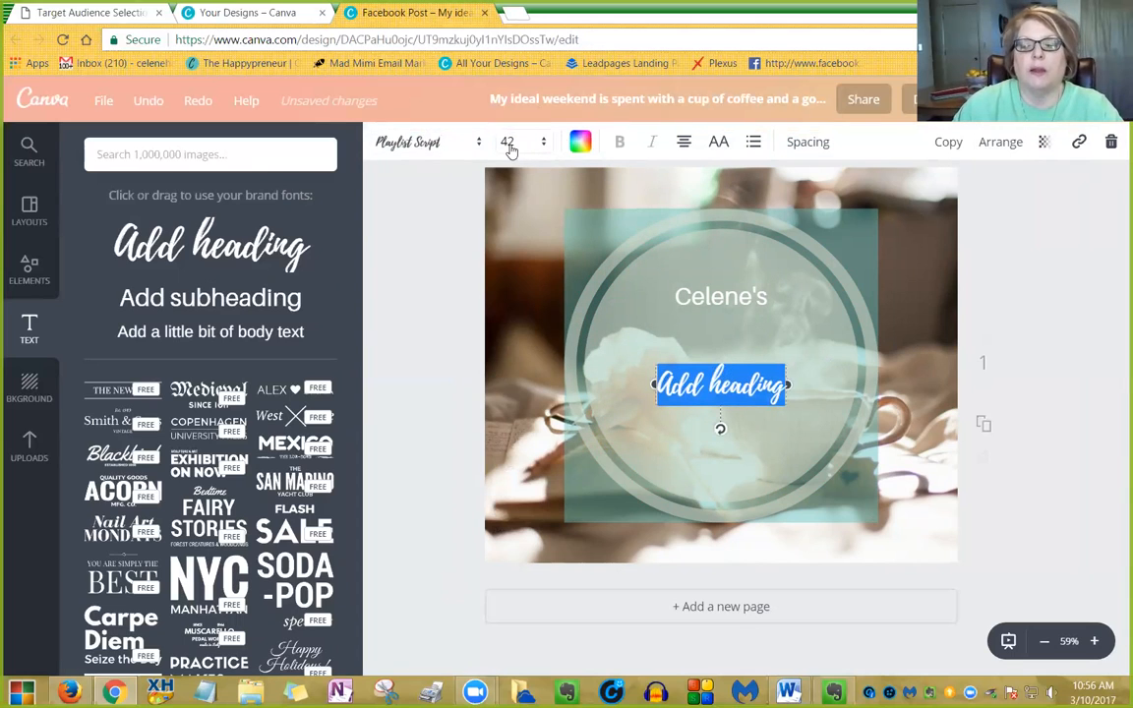
left_click(581, 144)
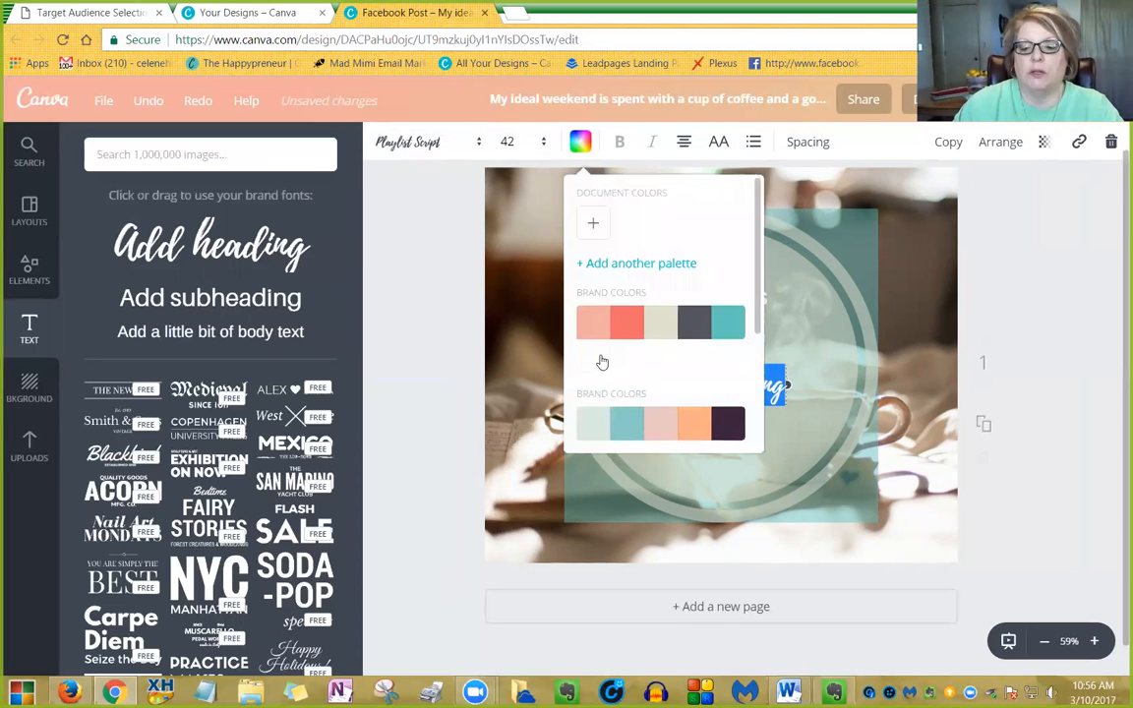
left_click(1035, 410)
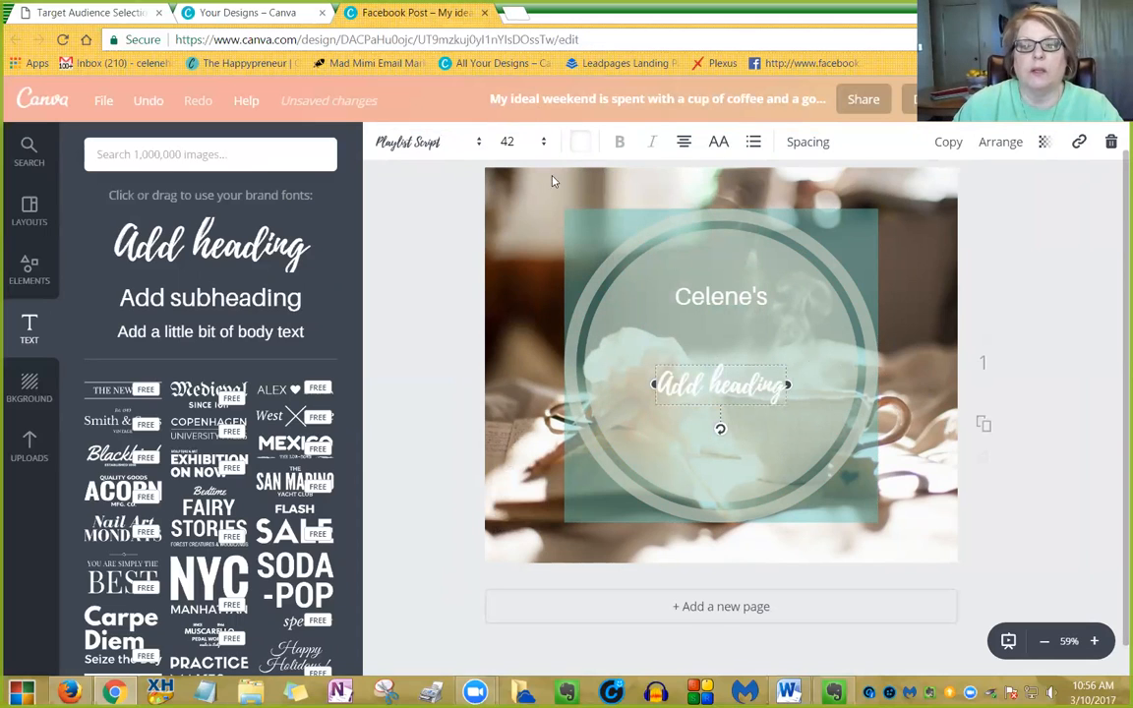
left_click(582, 142)
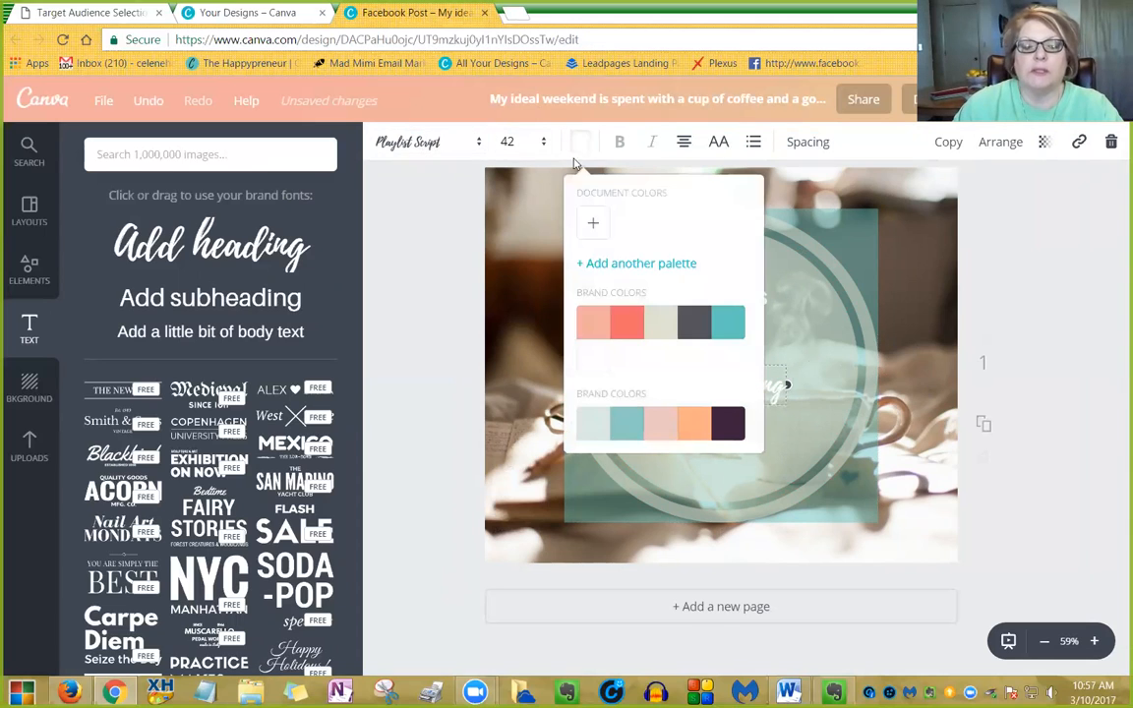
left_click(614, 331)
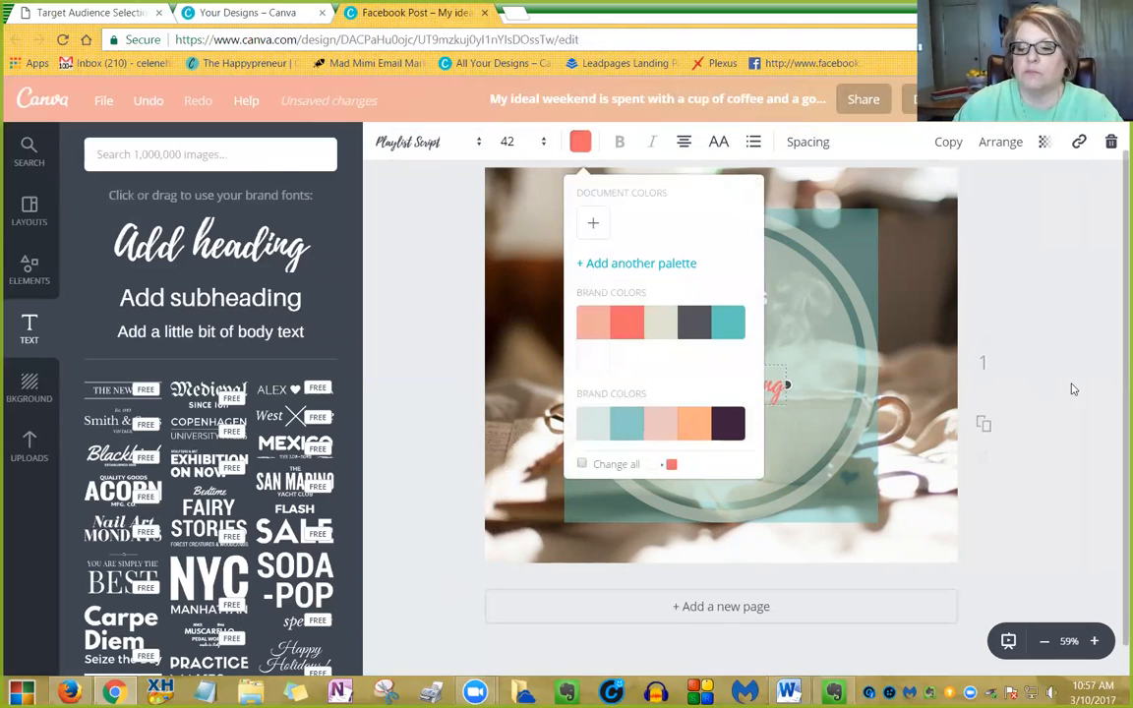
left_click(967, 350)
Step: Replace the heading's placeholder text with "Blog Post" and move the subheading and heading closer together inside the circle
left_click_drag(662, 387, 811, 387)
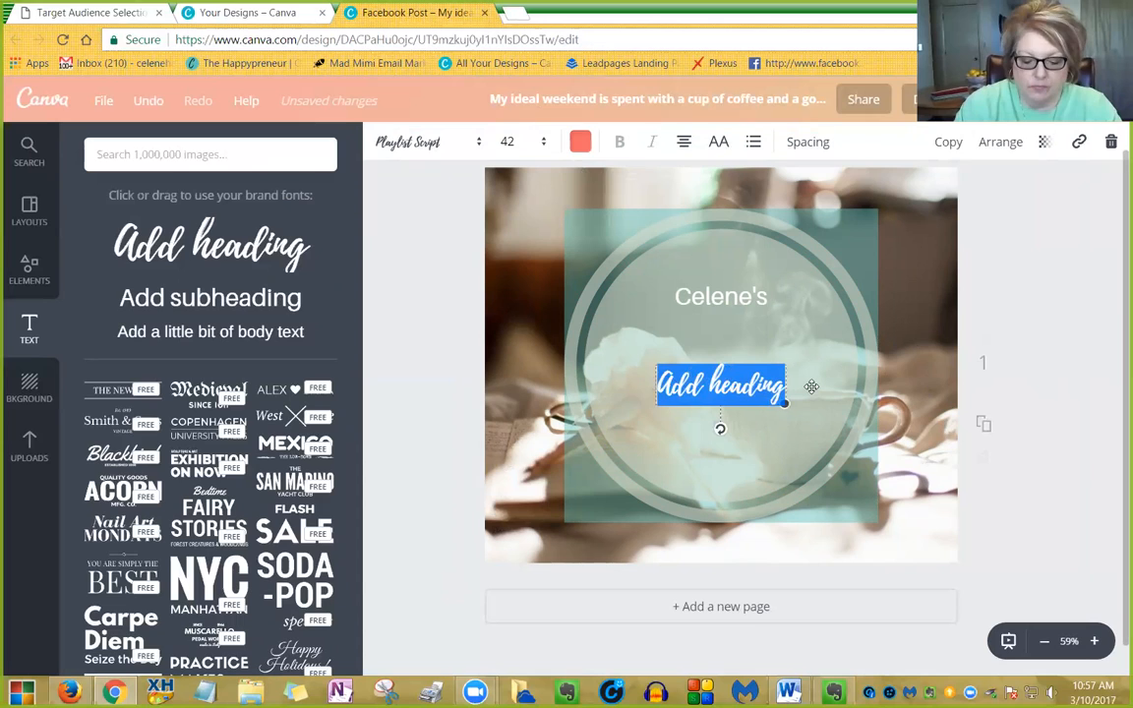
type("Blo")
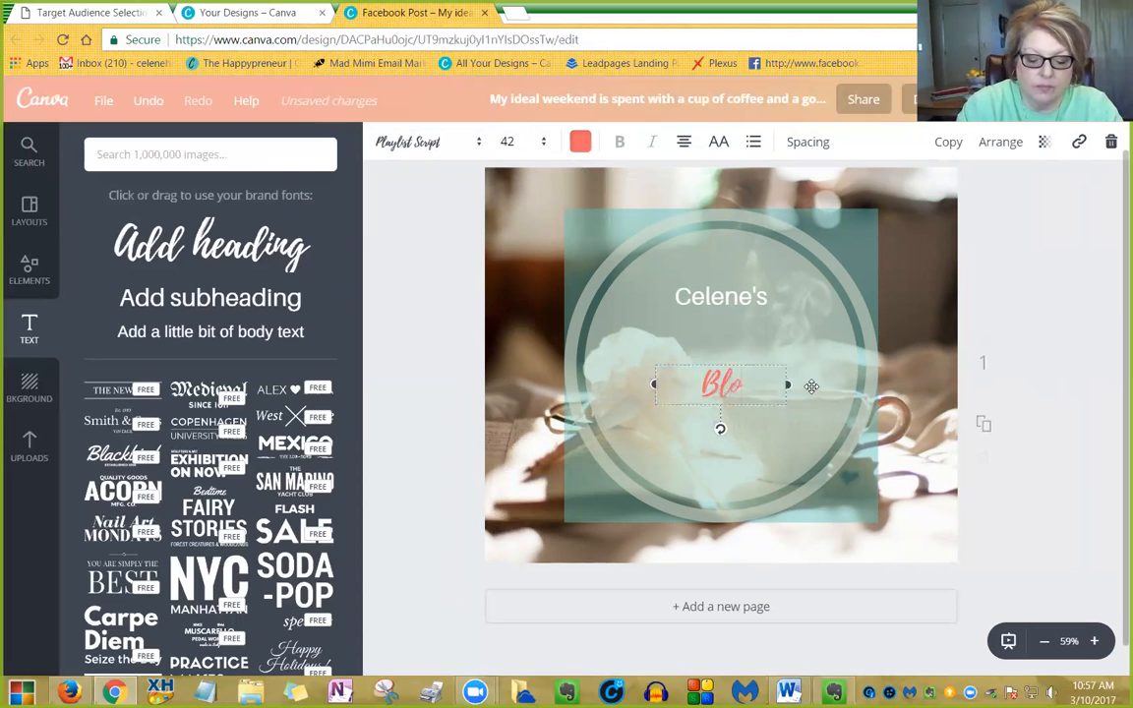
type("g Post")
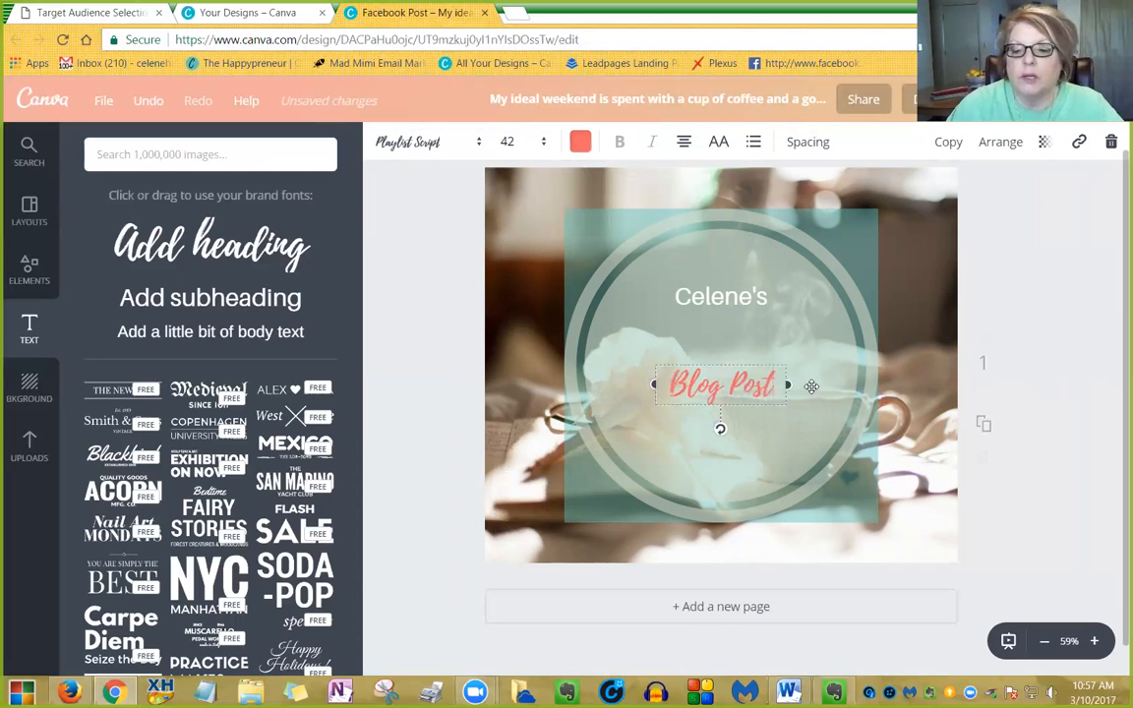
left_click(1027, 374)
left_click_drag(723, 300, 736, 322)
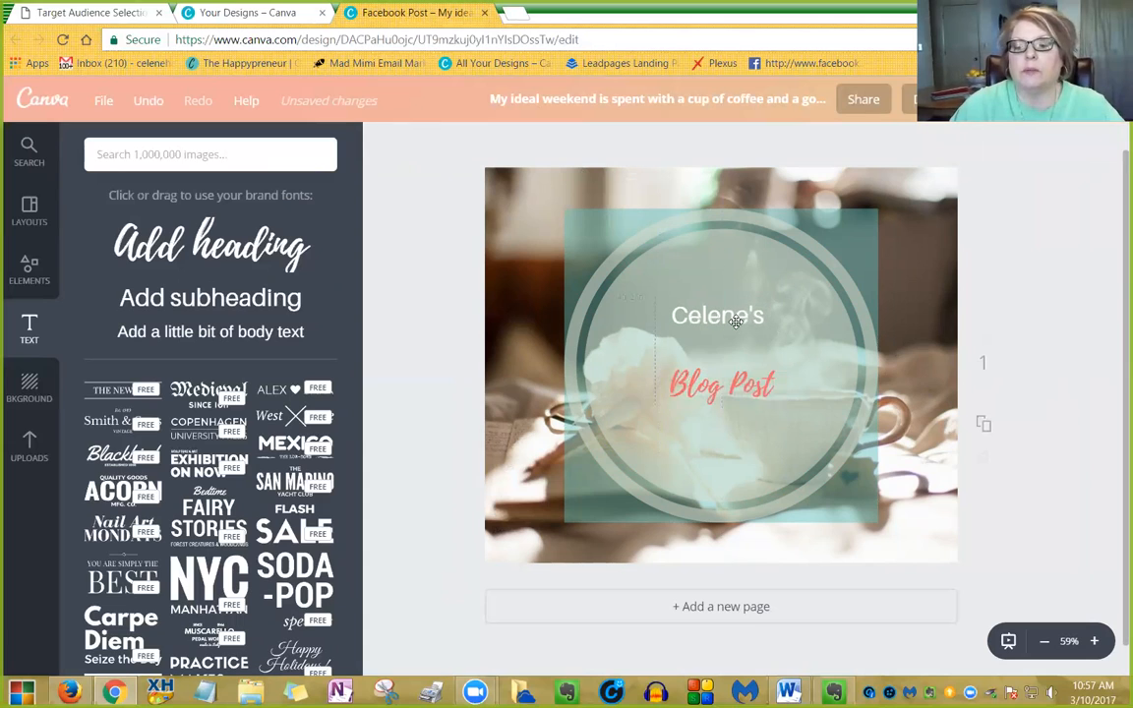
left_click_drag(728, 386, 721, 376)
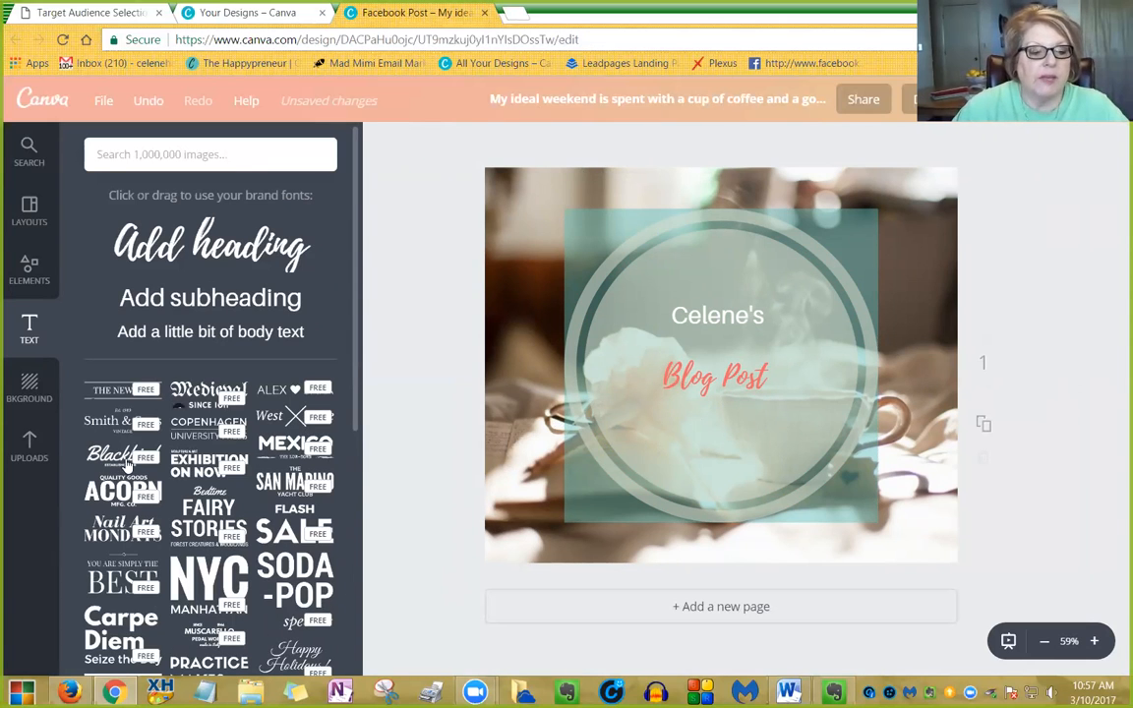
Step: Delete all the text of the heading and the subheading inside the circle
scroll(108, 482, "down", 2)
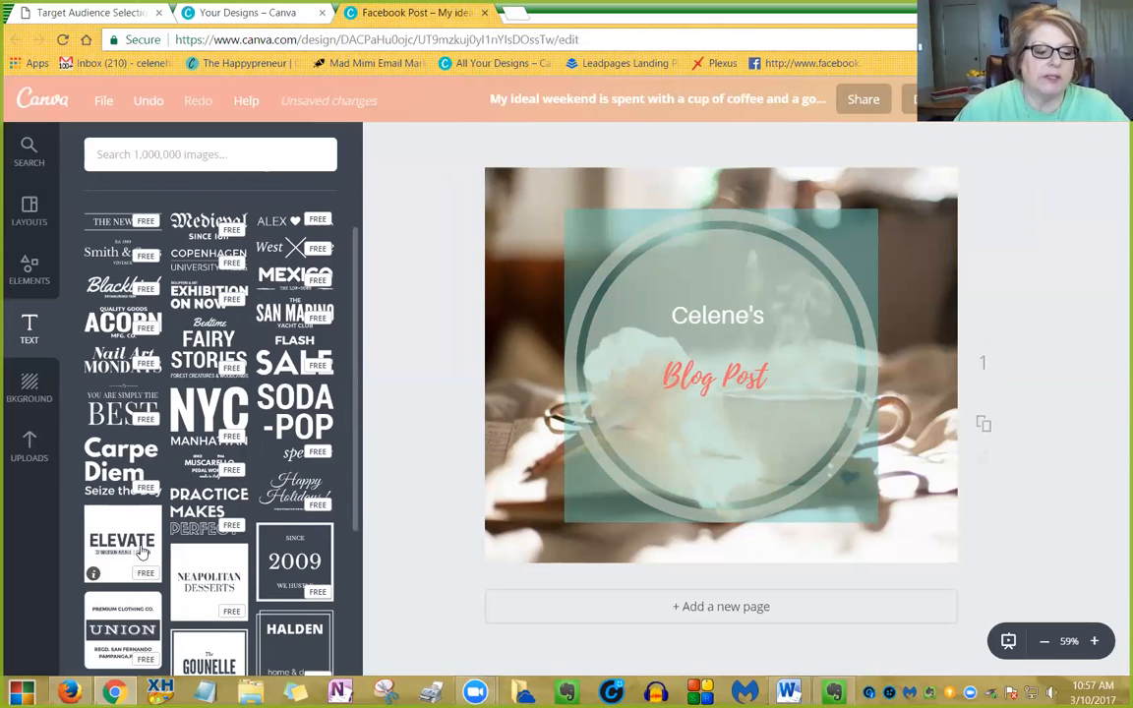
scroll(142, 549, "down", 1)
scroll(142, 551, "down", 1)
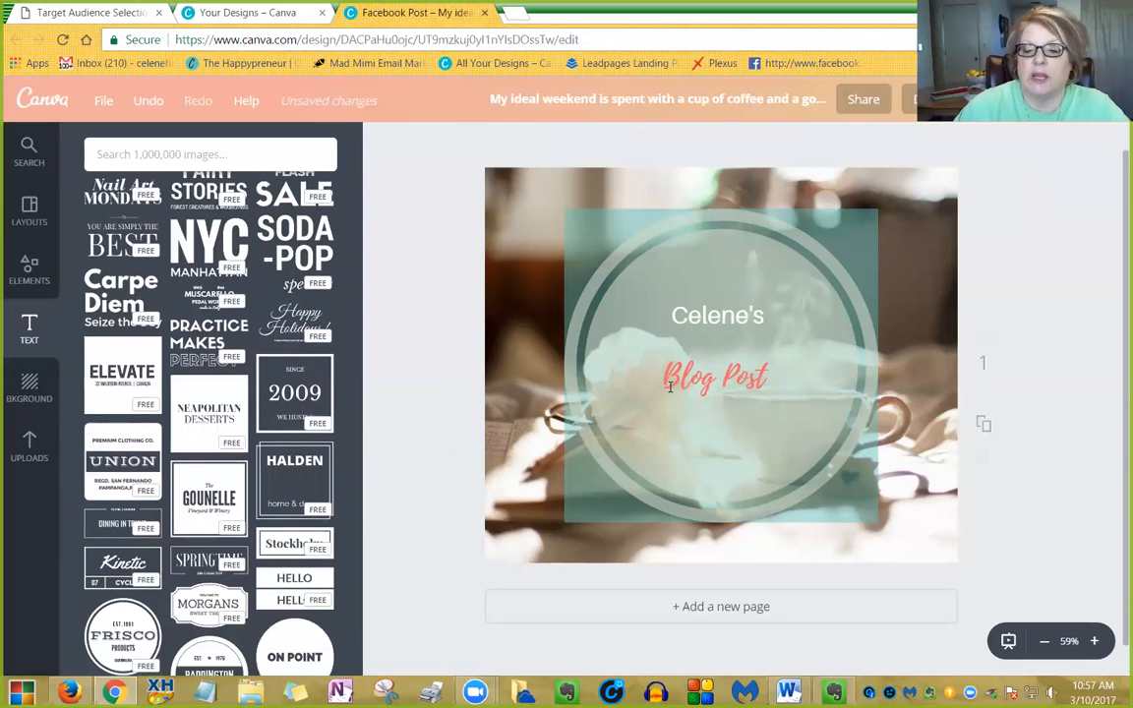
left_click(678, 382)
key("Delete")
key("Delete")
key("Delete")
key("Delete")
key("Delete")
key("Delete")
key("Delete")
key("Delete")
key("Delete")
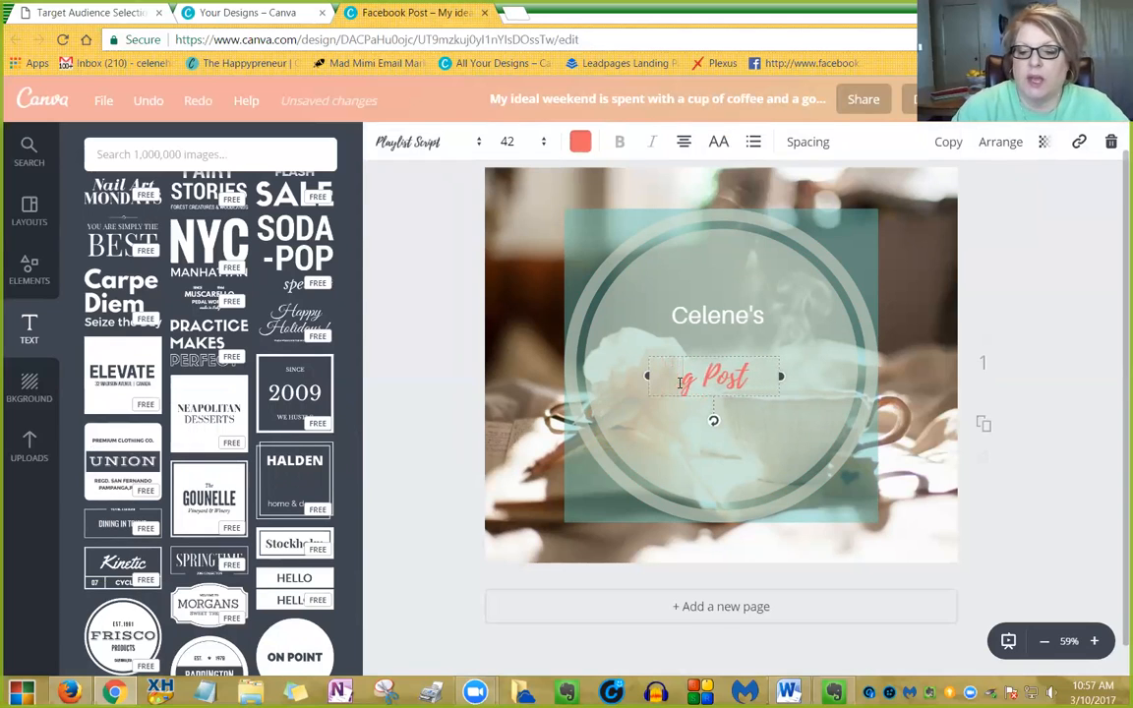
left_click(680, 333)
left_click(686, 322)
key("Delete")
key("Delete")
key("Delete")
key("Delete")
key("Delete")
key("Delete")
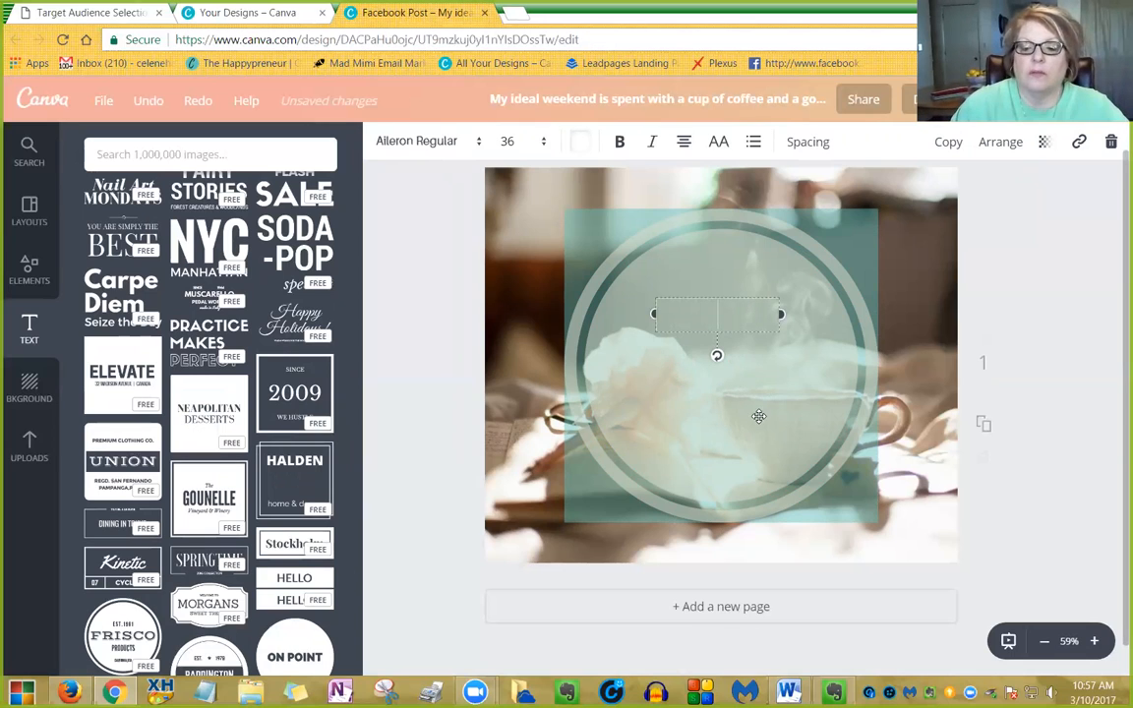
left_click(717, 443)
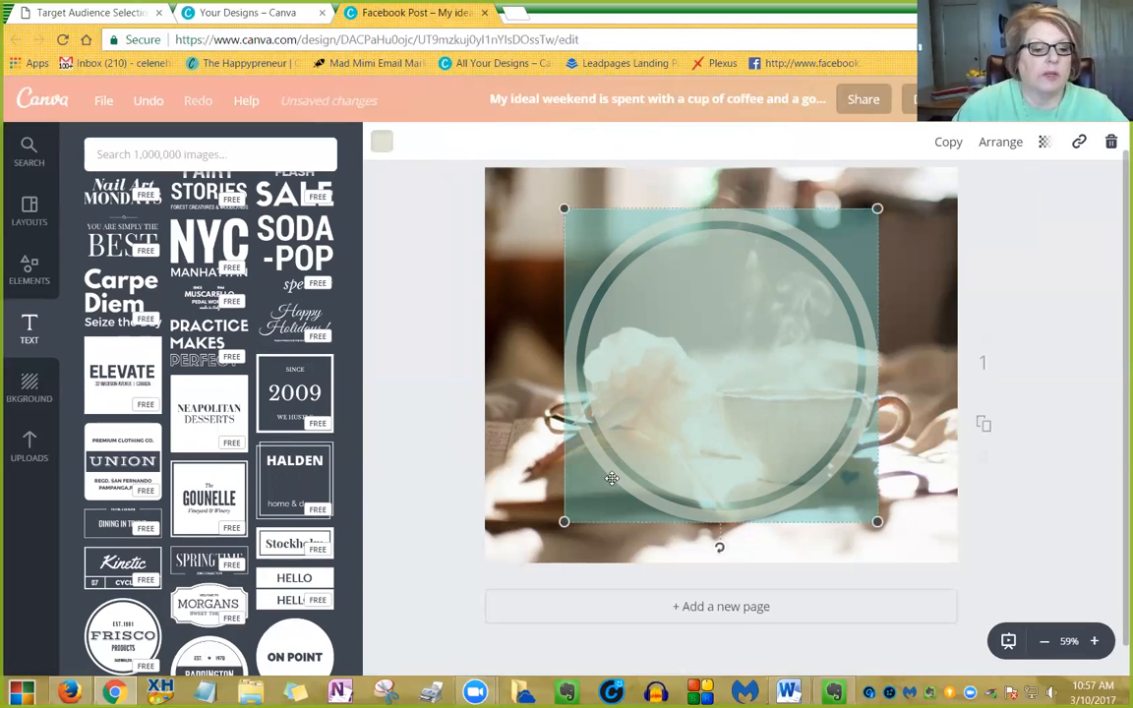
Step: Add the free UNION ready-made text design over the circle and recolor its background with the pale mint brand color
left_click(124, 455)
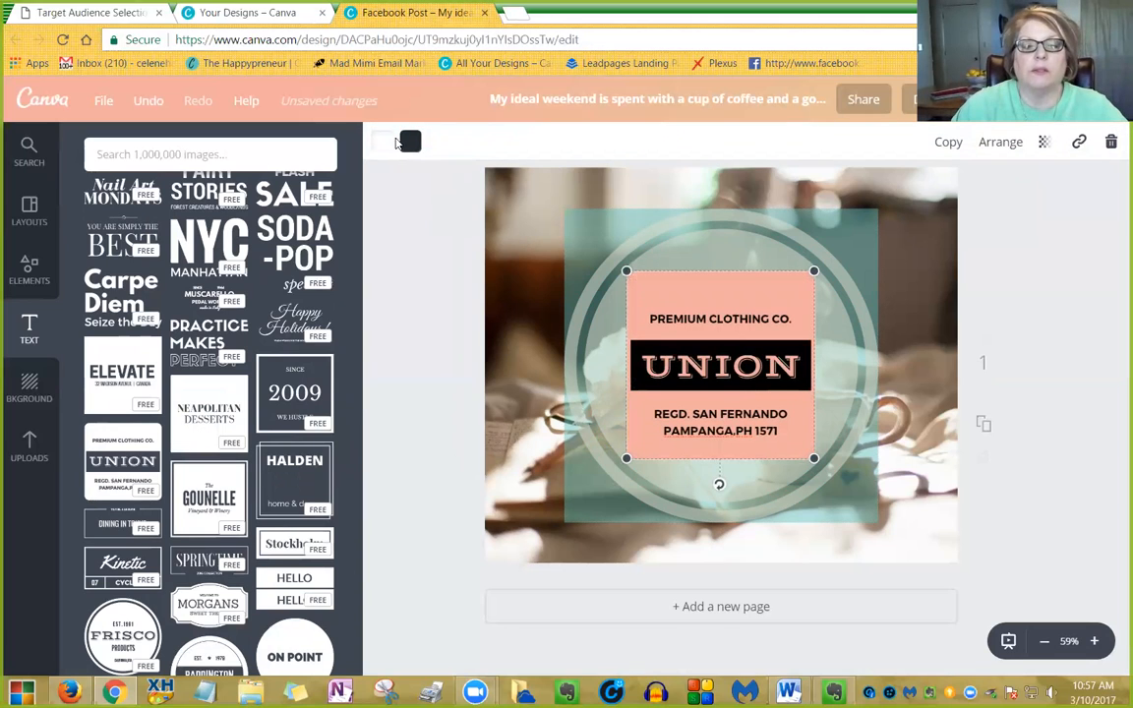
double_click(681, 366)
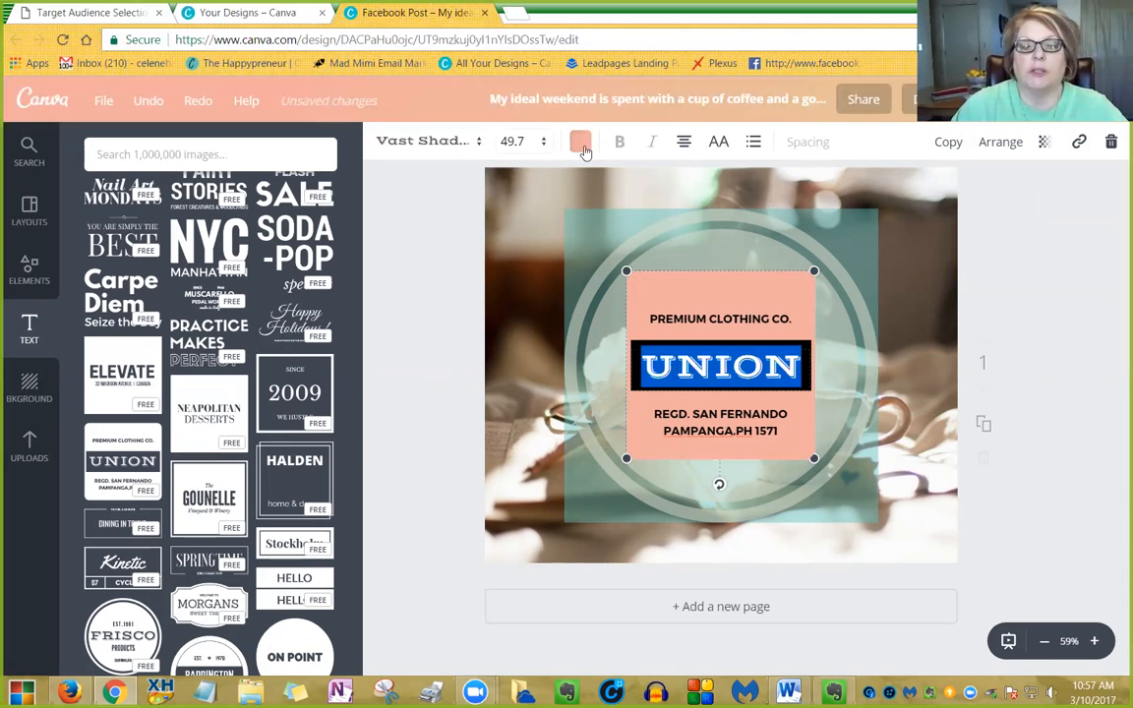
left_click(699, 280)
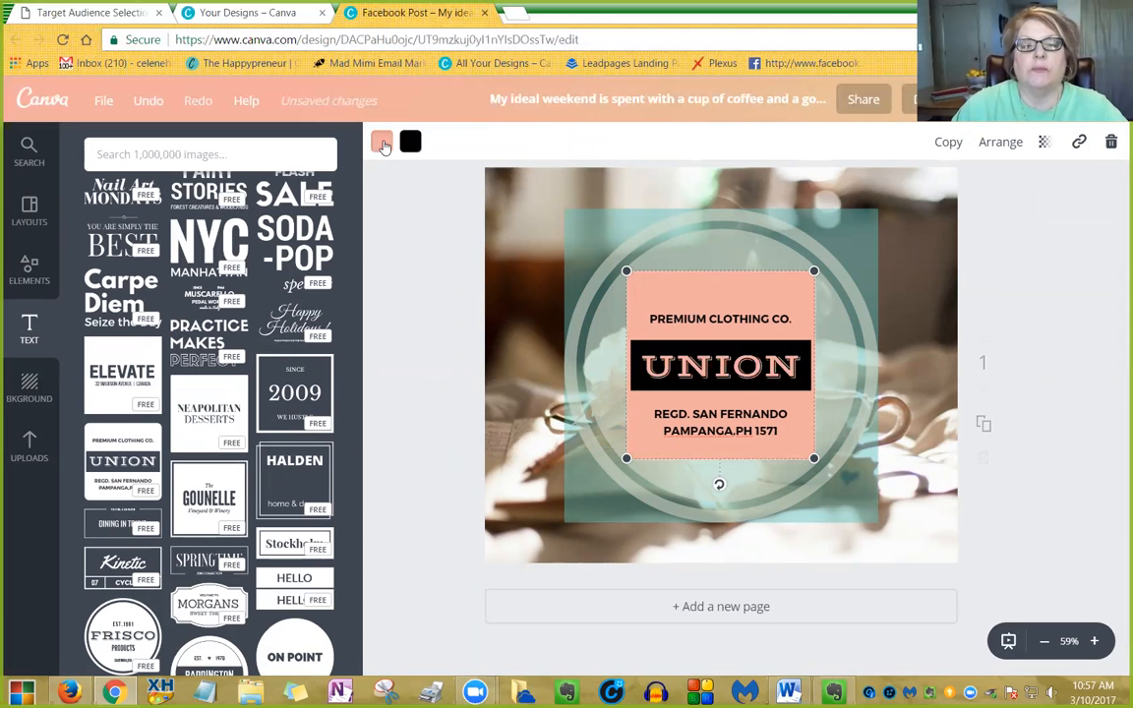
left_click(382, 141)
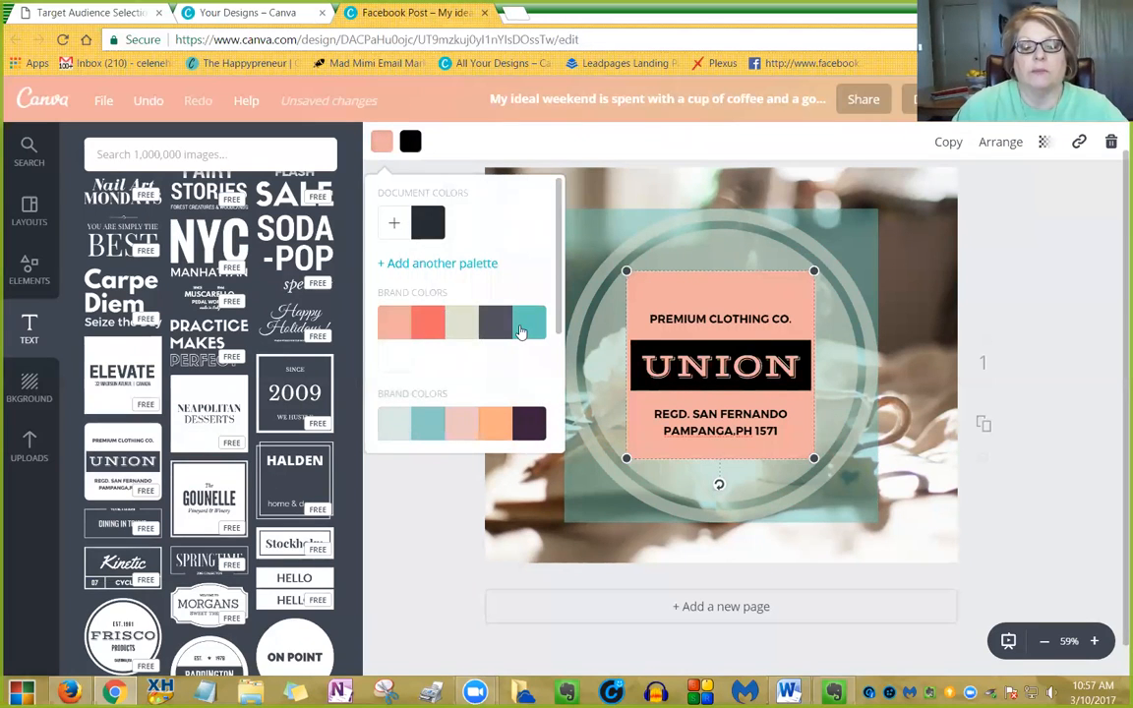
left_click(400, 430)
left_click(429, 529)
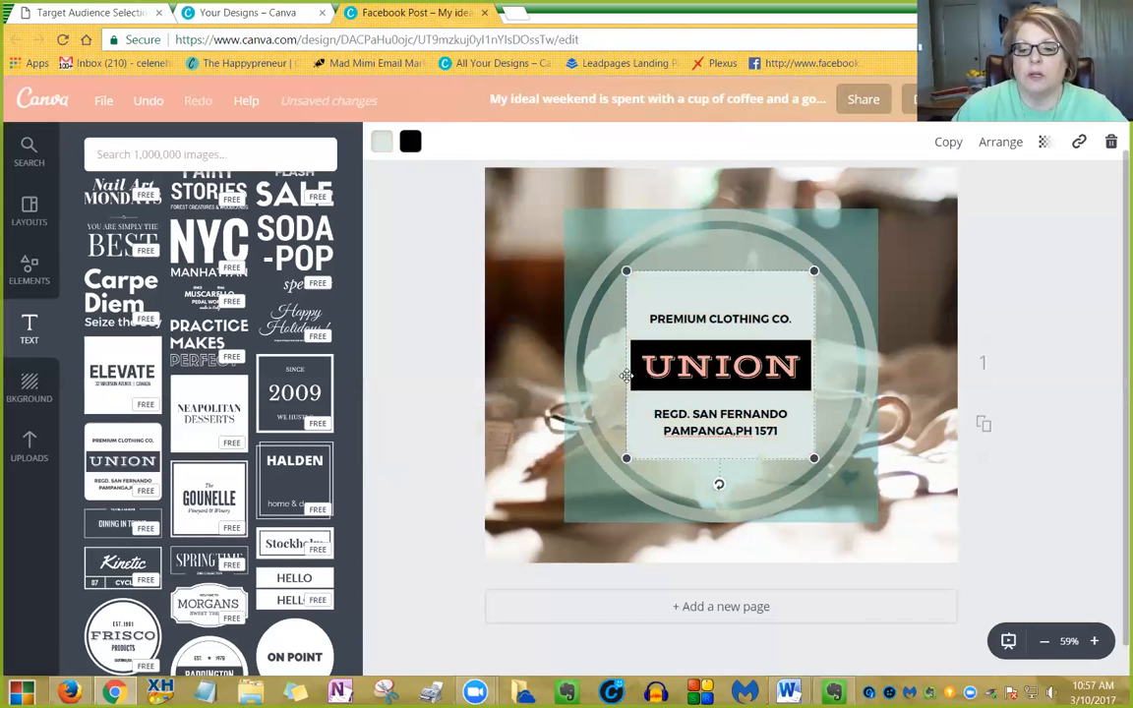
Step: Recolor the band behind UNION white, and open the PREMIUM CLOTHING CO. line and the lowest text line for editing
double_click(703, 366)
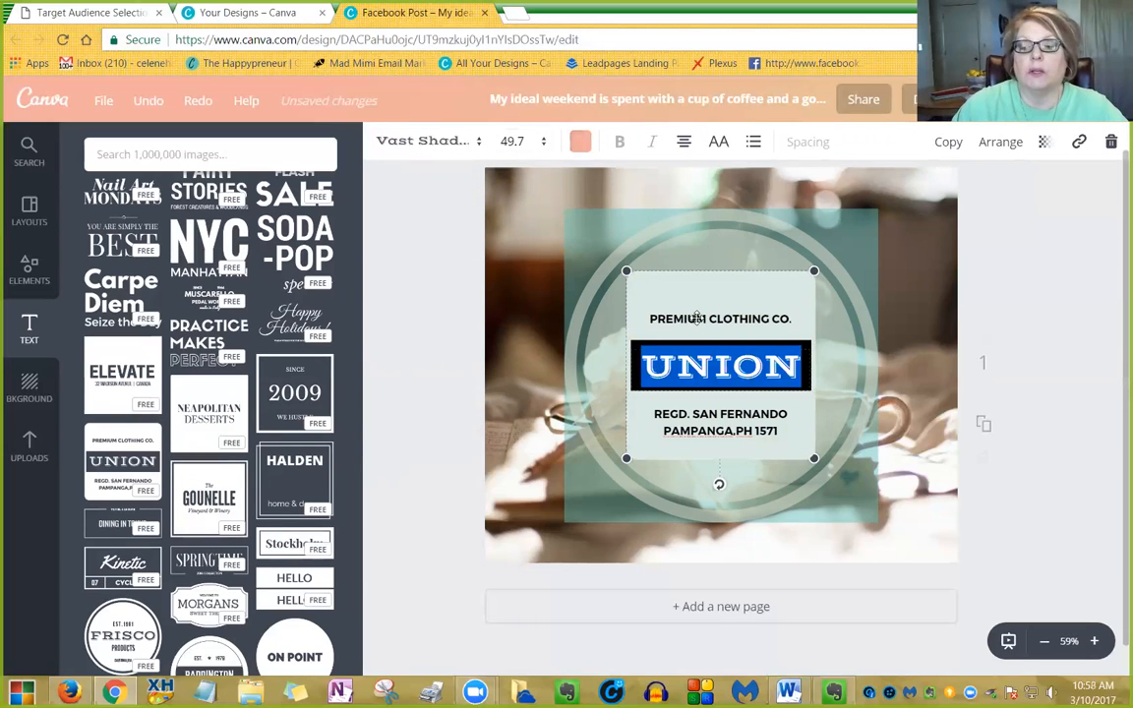
left_click(473, 225)
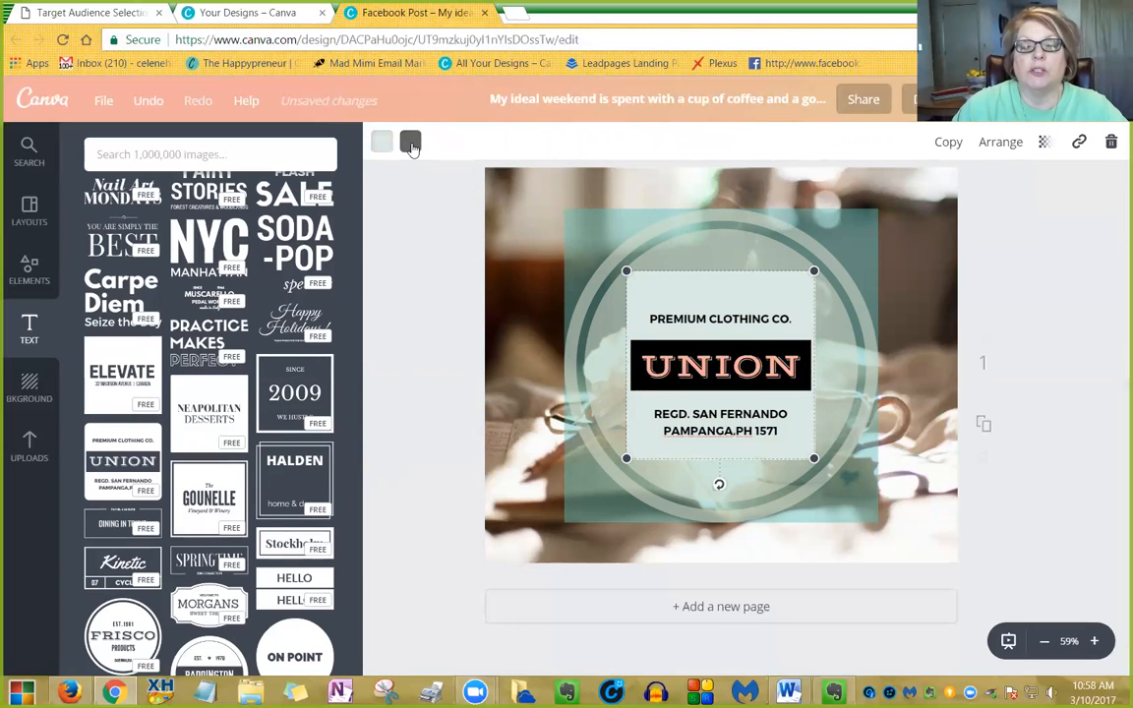
left_click(382, 142)
left_click(423, 360)
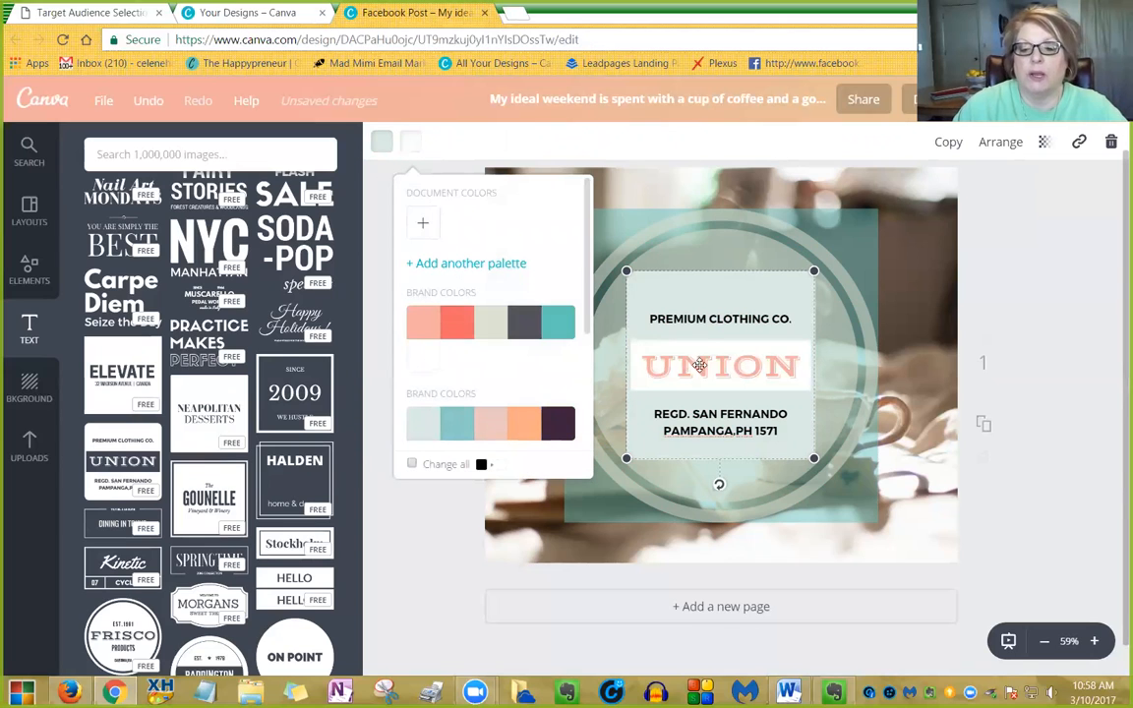
double_click(695, 318)
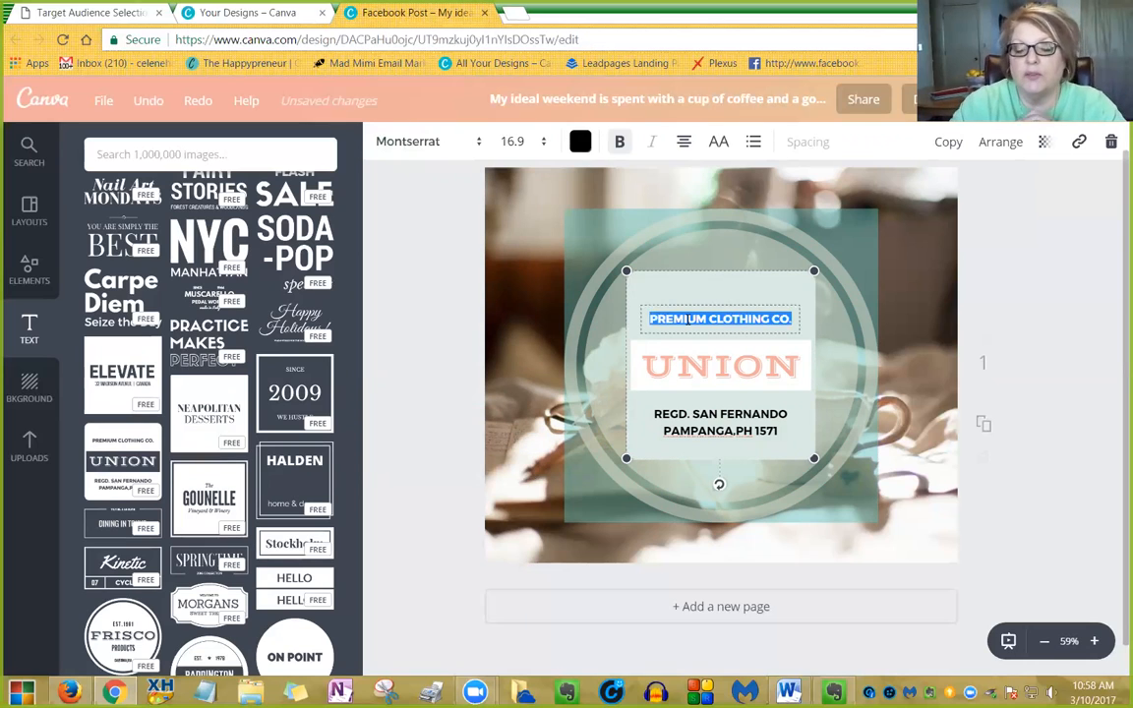
double_click(695, 426)
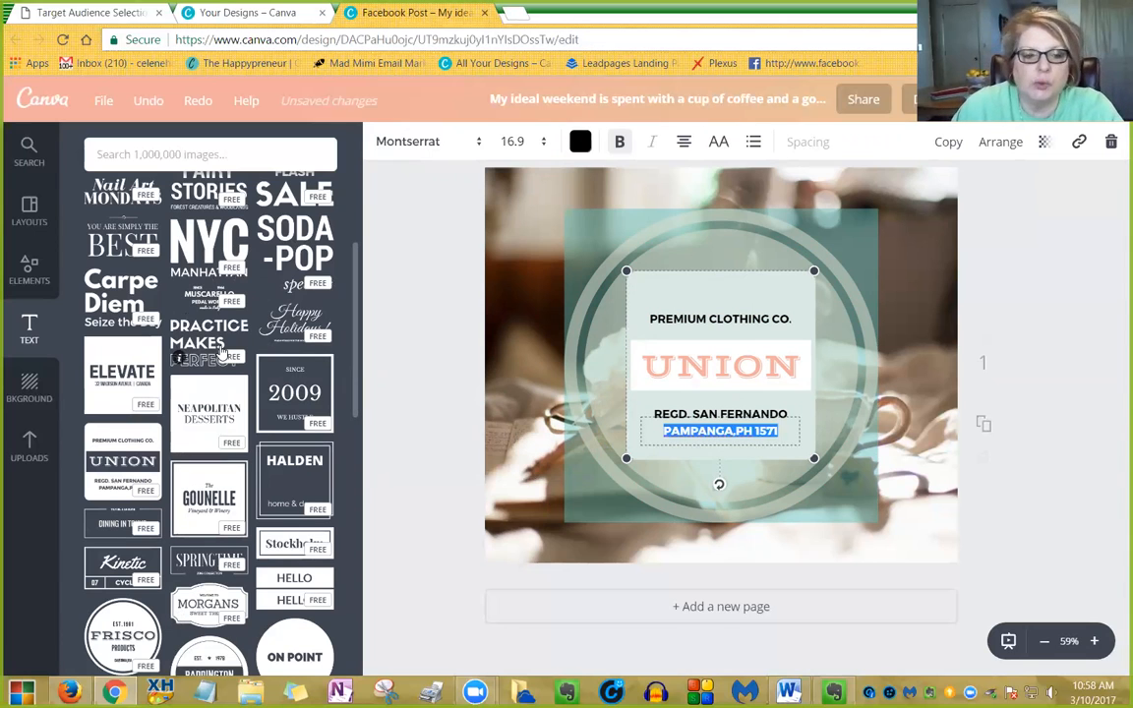
Step: Try out the blue bar chart from the chart elements on the design and delete it
scroll(217, 352, "up", 5)
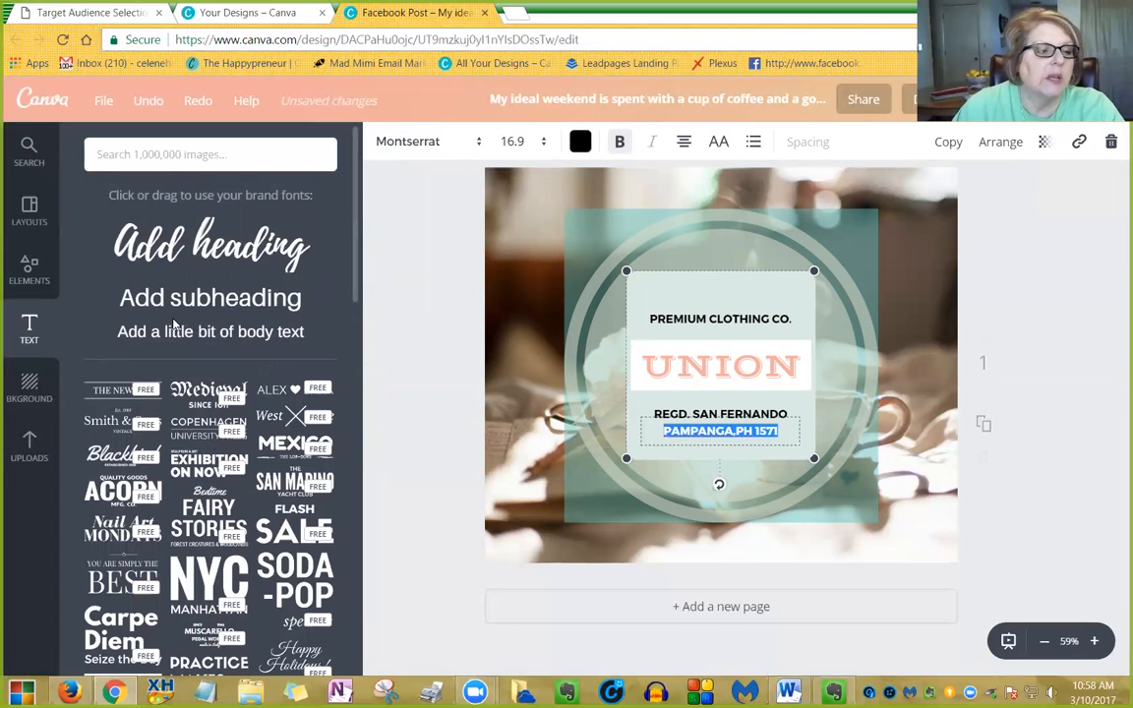
left_click(28, 270)
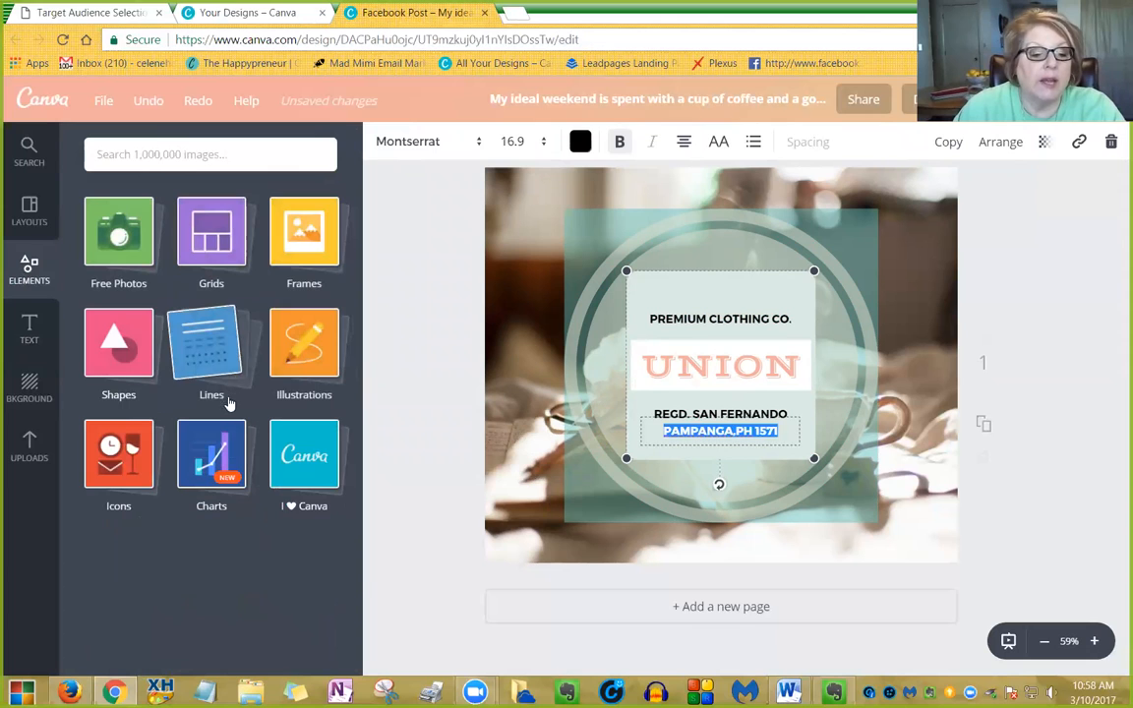
left_click(218, 442)
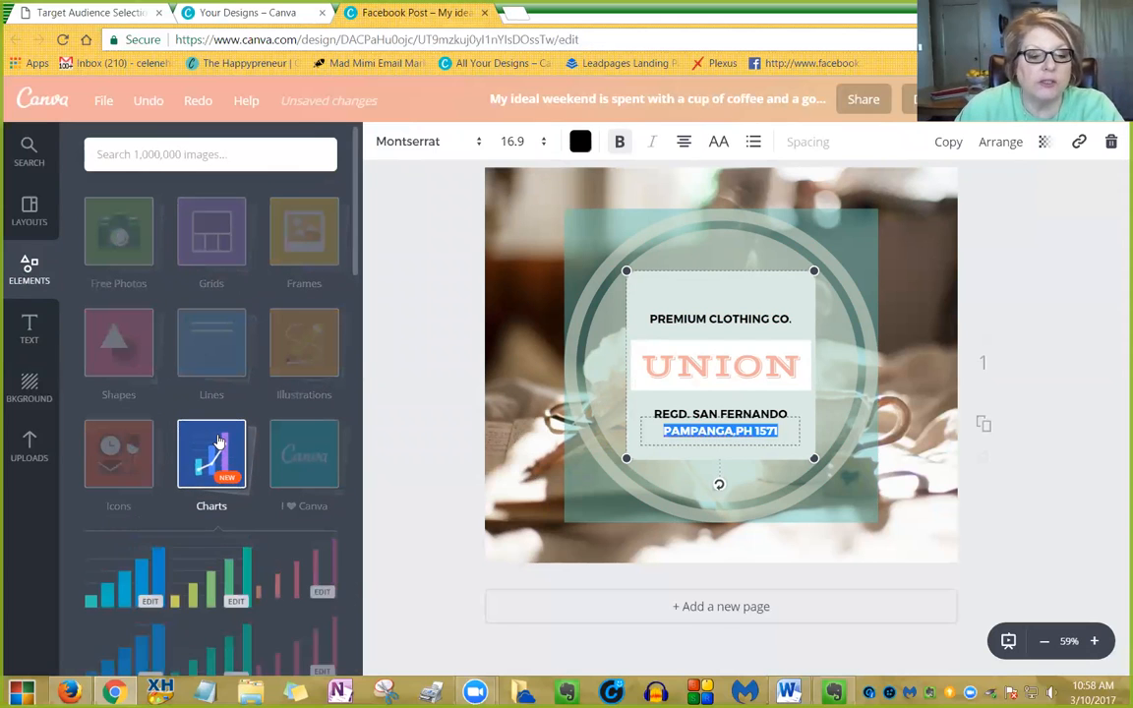
left_click(150, 592)
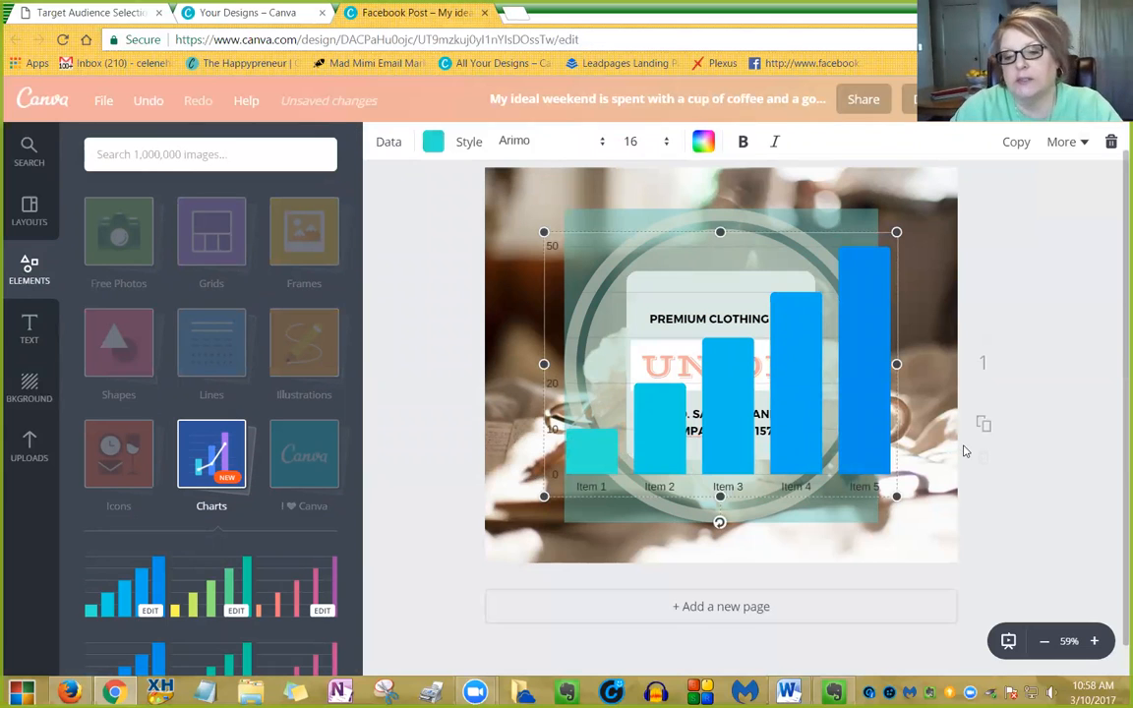
key("Delete")
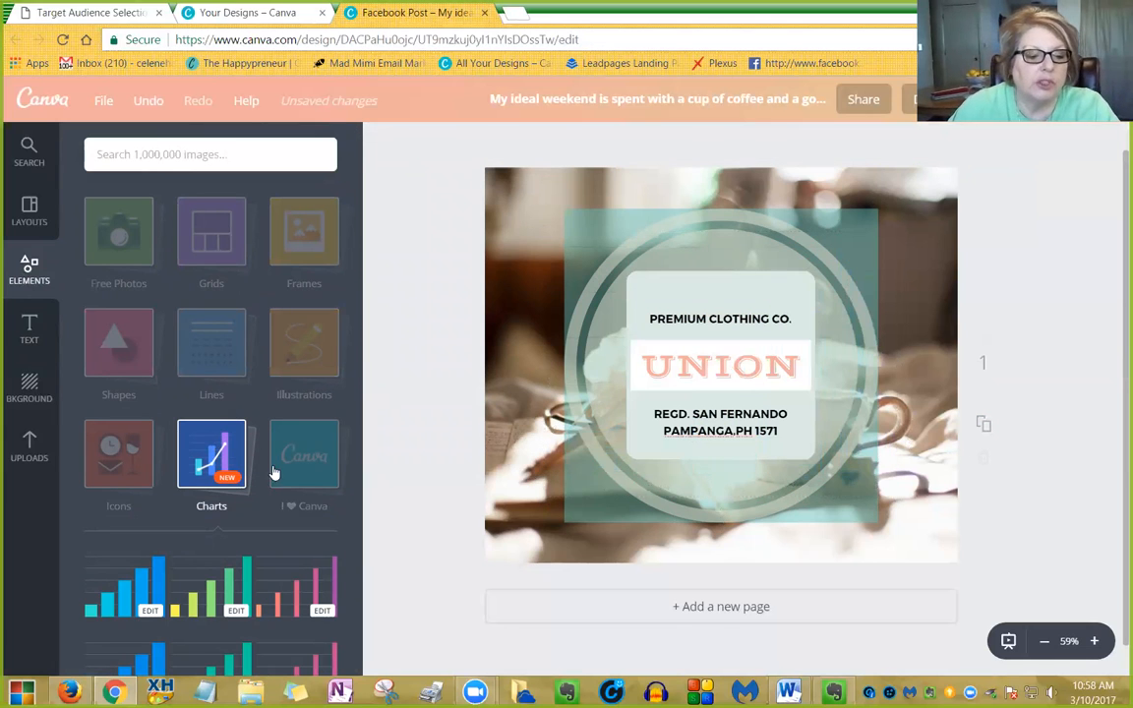
Step: Try out the red shopping cart icon on the design and delete it
left_click(137, 478)
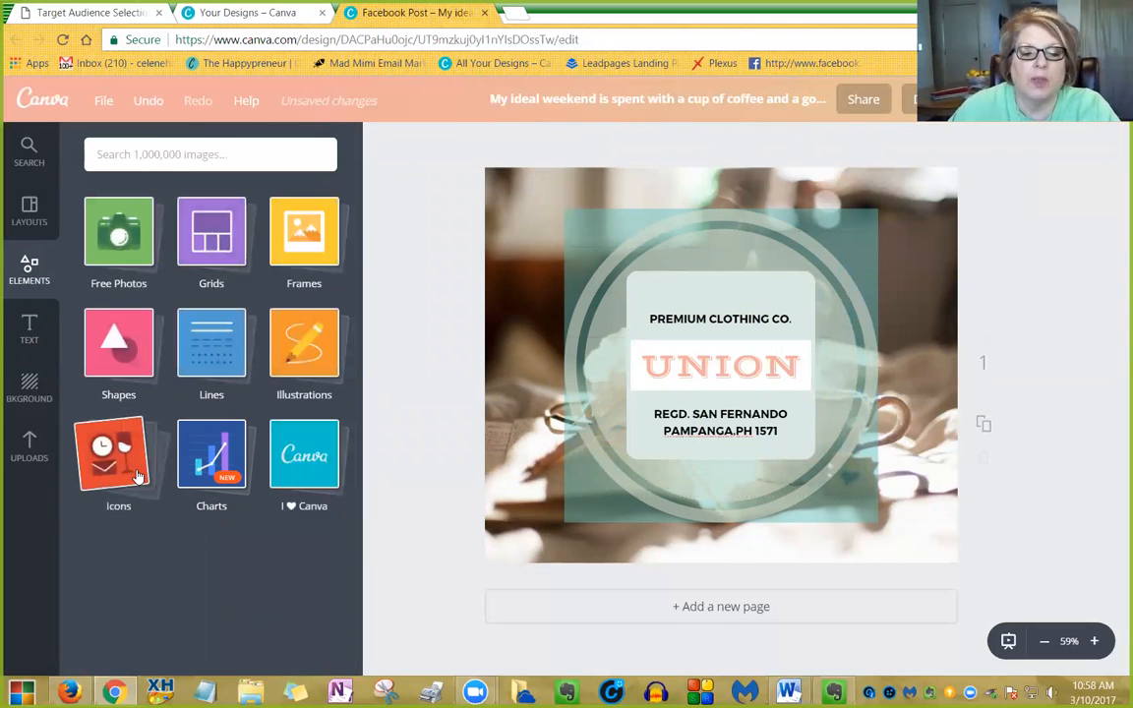
left_click(137, 478)
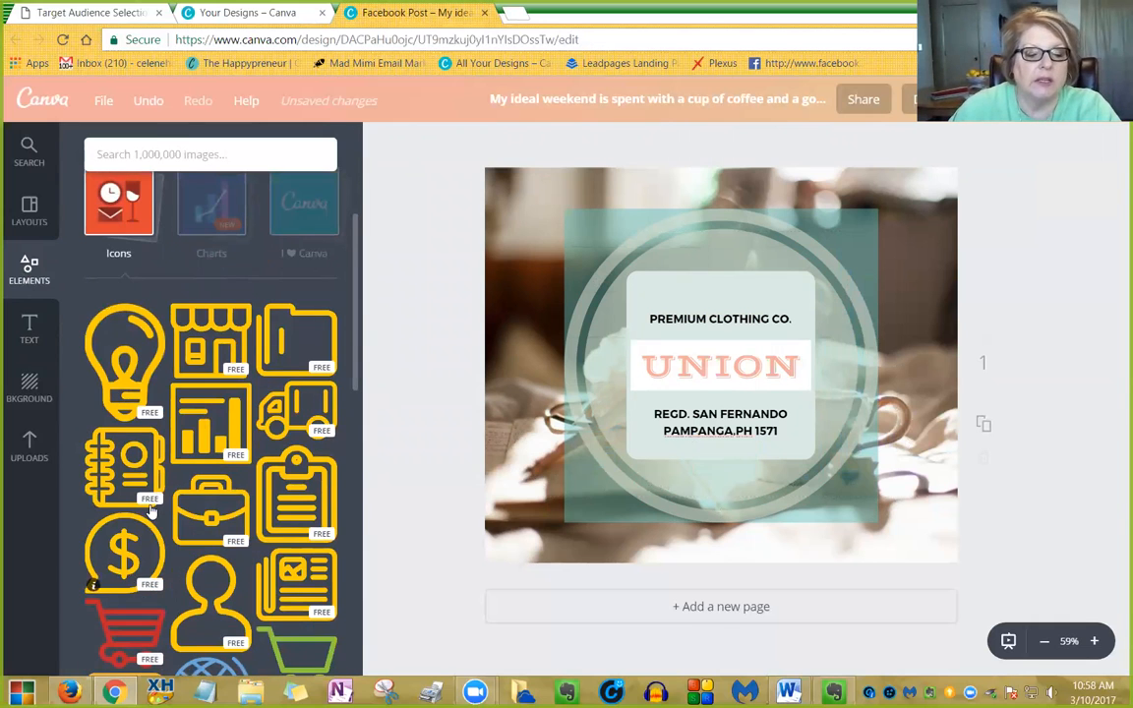
scroll(143, 491, "down", 3)
left_click(113, 286)
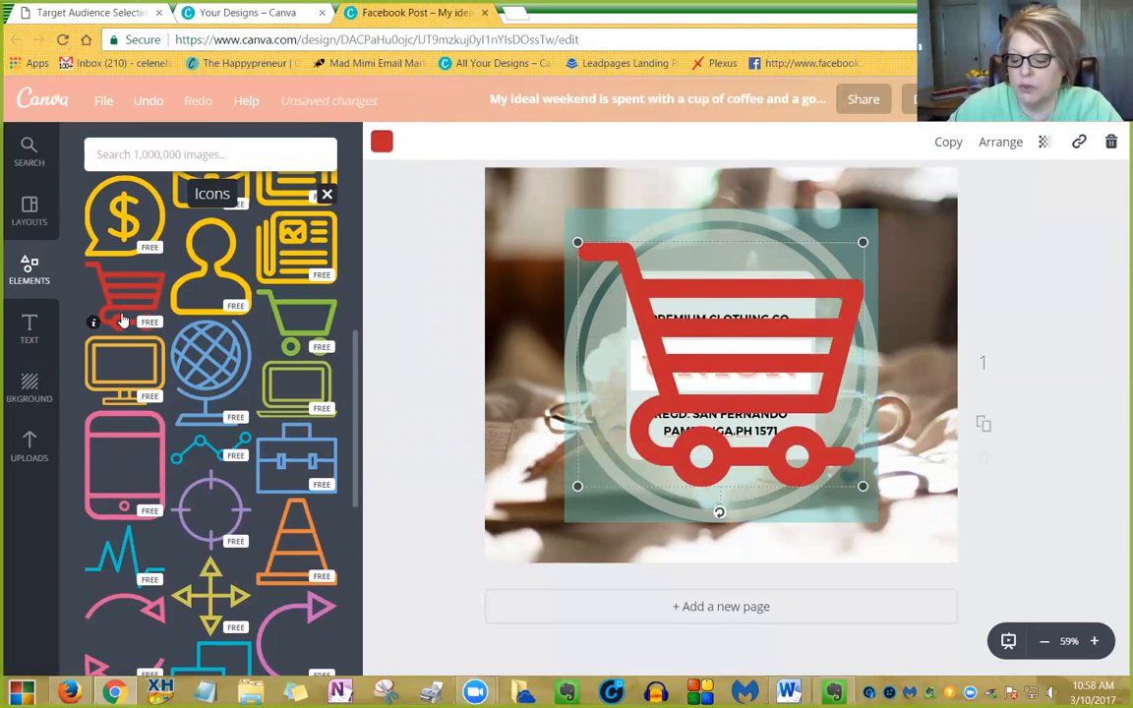
key("Delete")
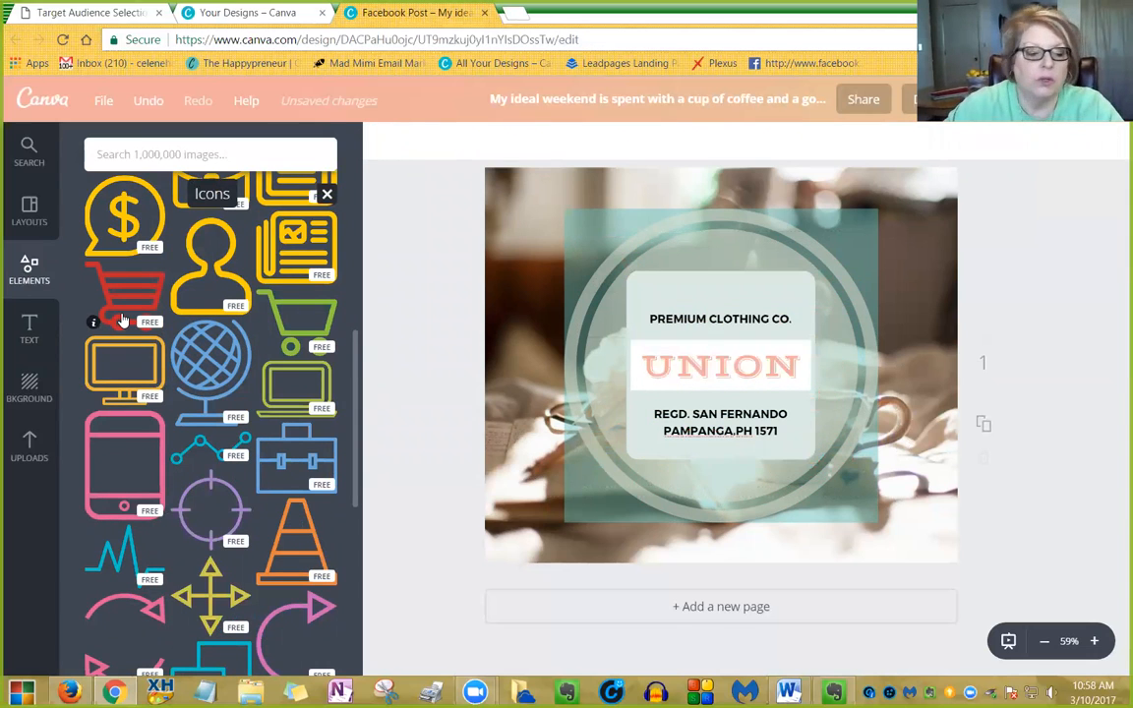
Step: Try out the circular arrows icon in the dark gray and coral brand colors and delete it
left_click(137, 605)
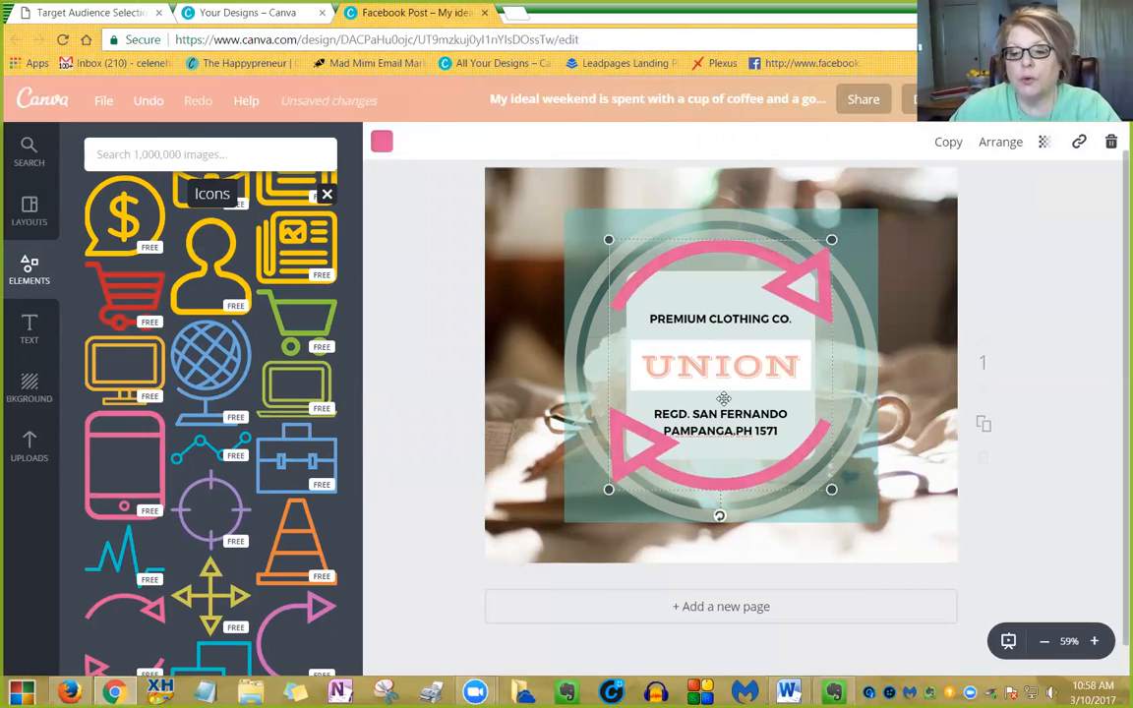
left_click(382, 144)
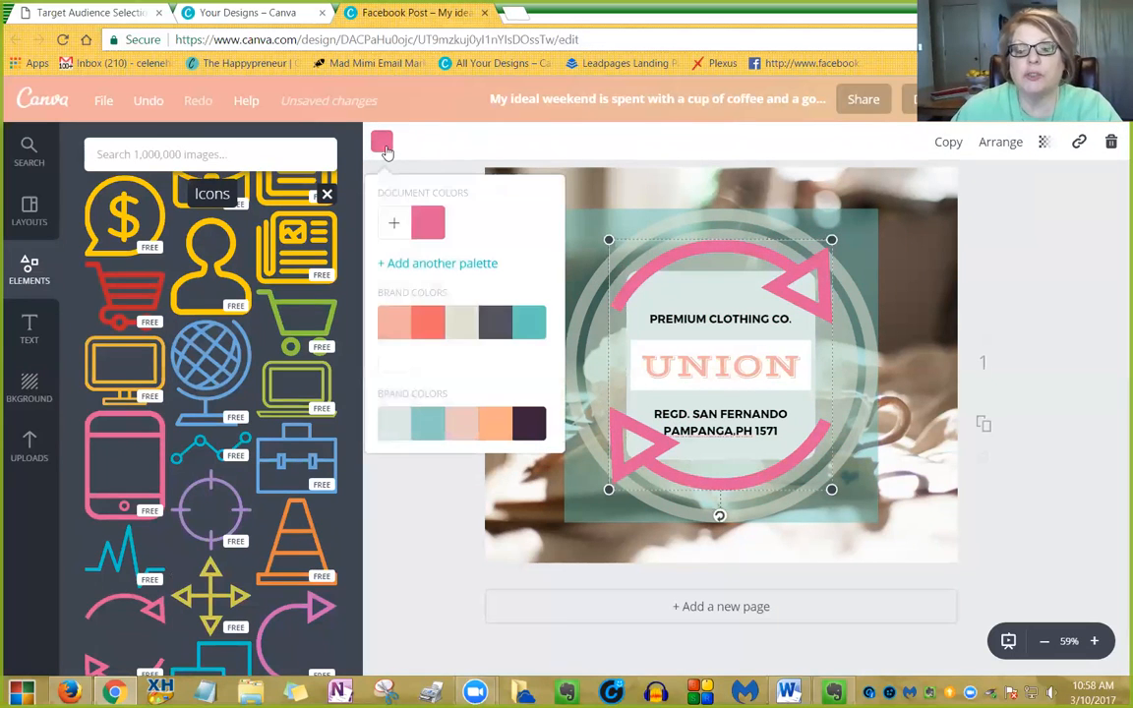
left_click(513, 329)
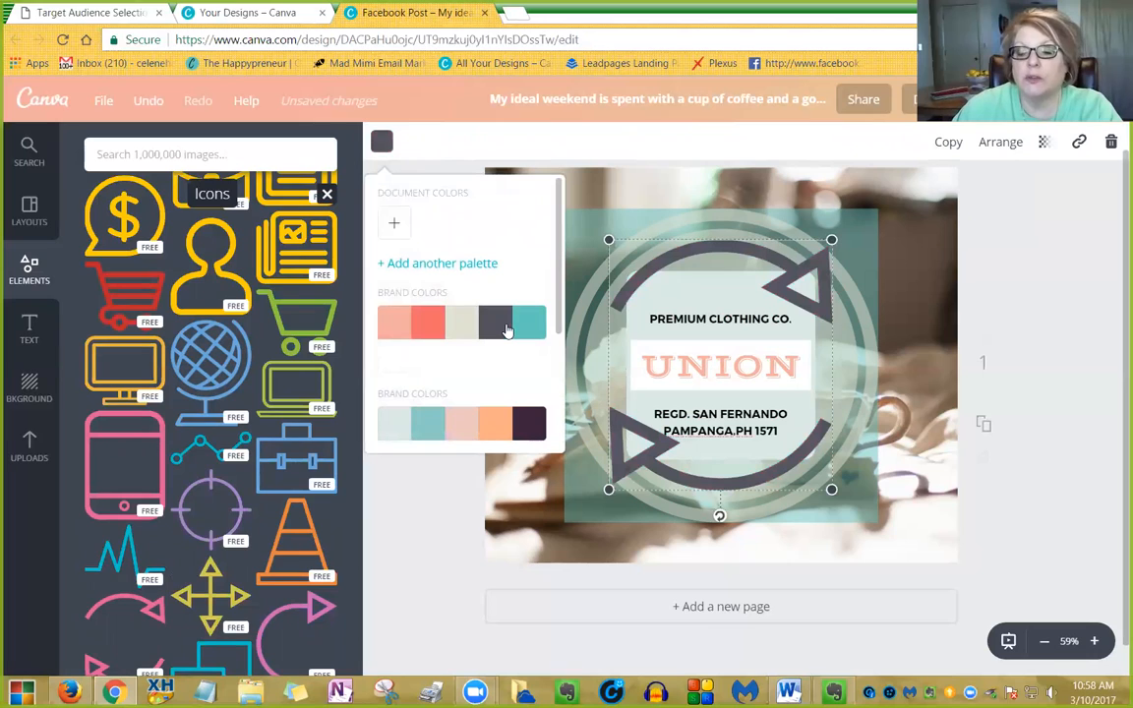
left_click(436, 334)
left_click(423, 495)
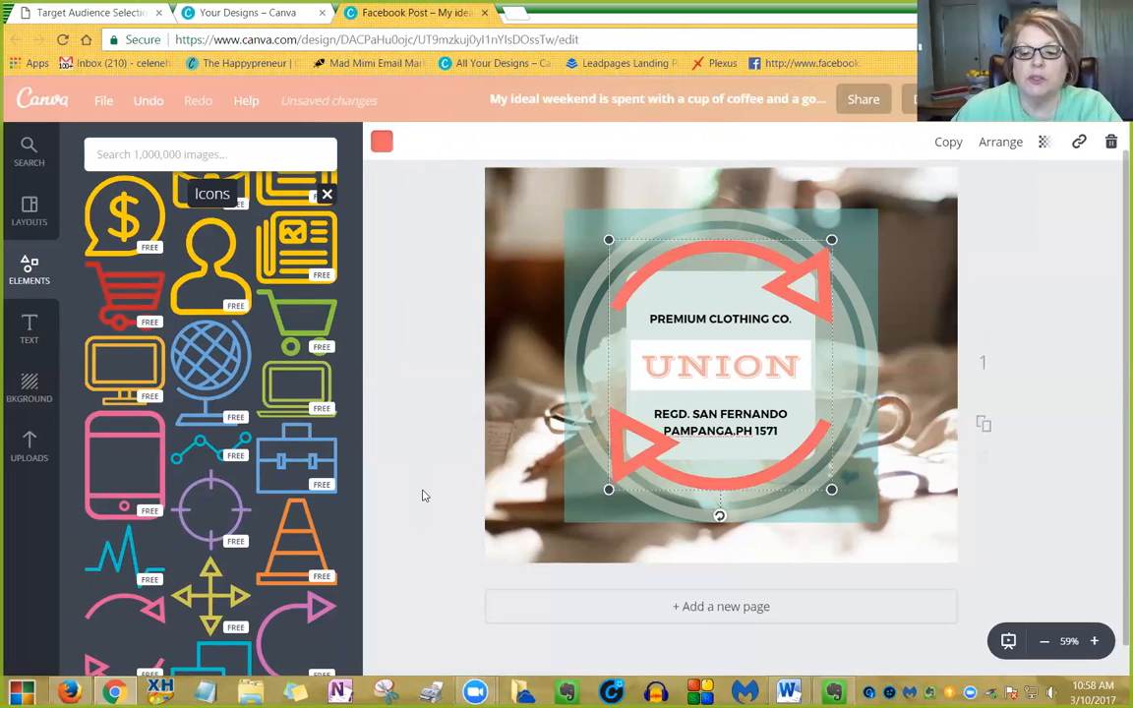
key("Delete")
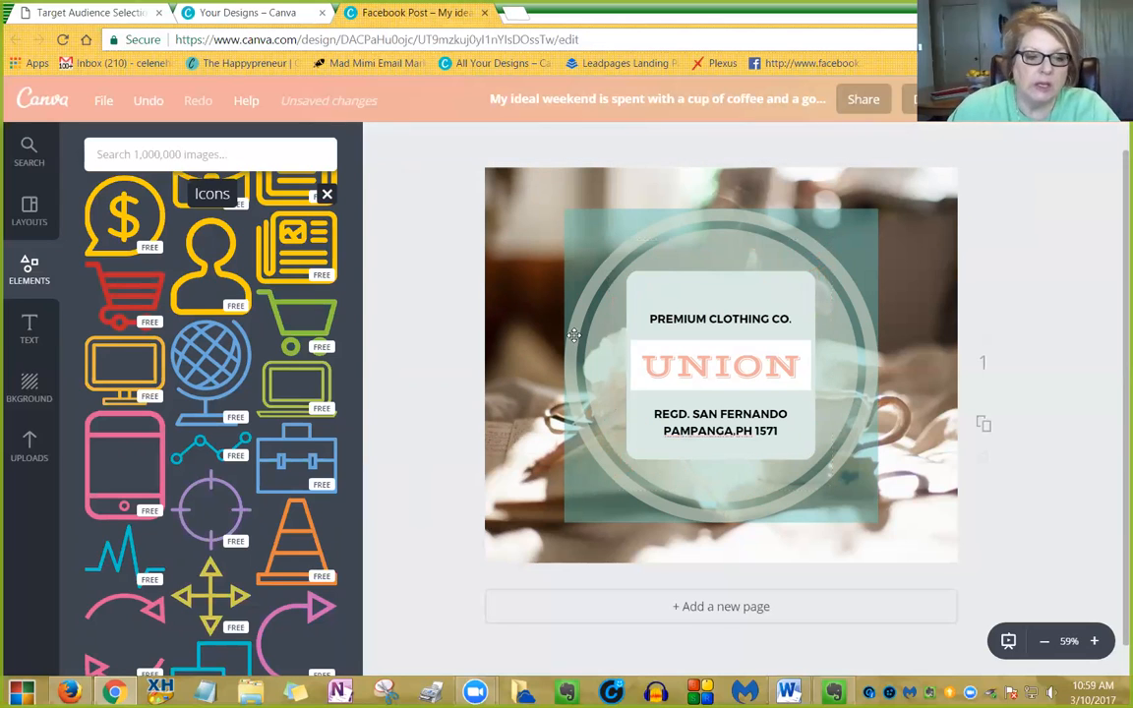